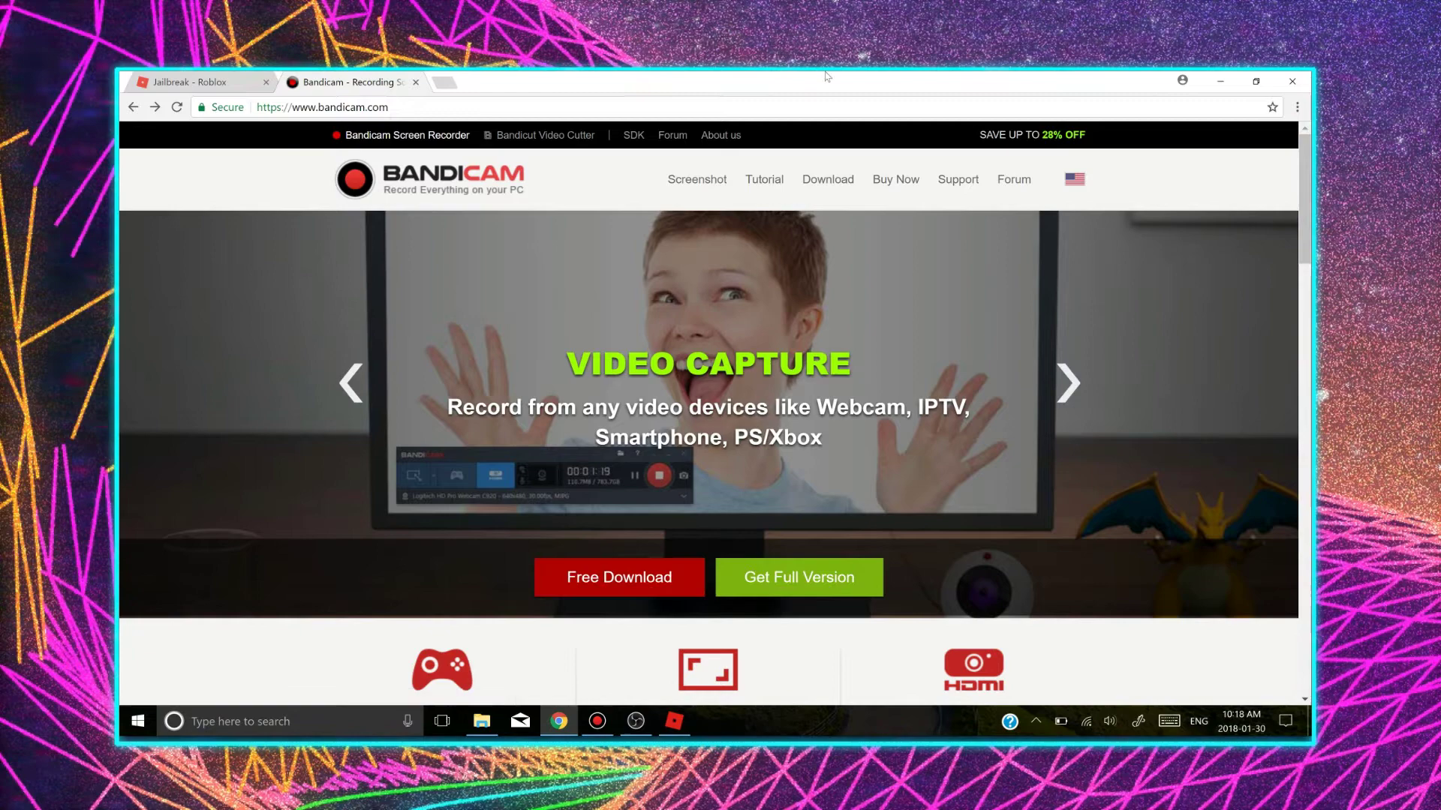
# - Check Bandicam's full-version prices, then open the Bandicam 4.1.1.1371 download page
pyautogui.click(810, 564)
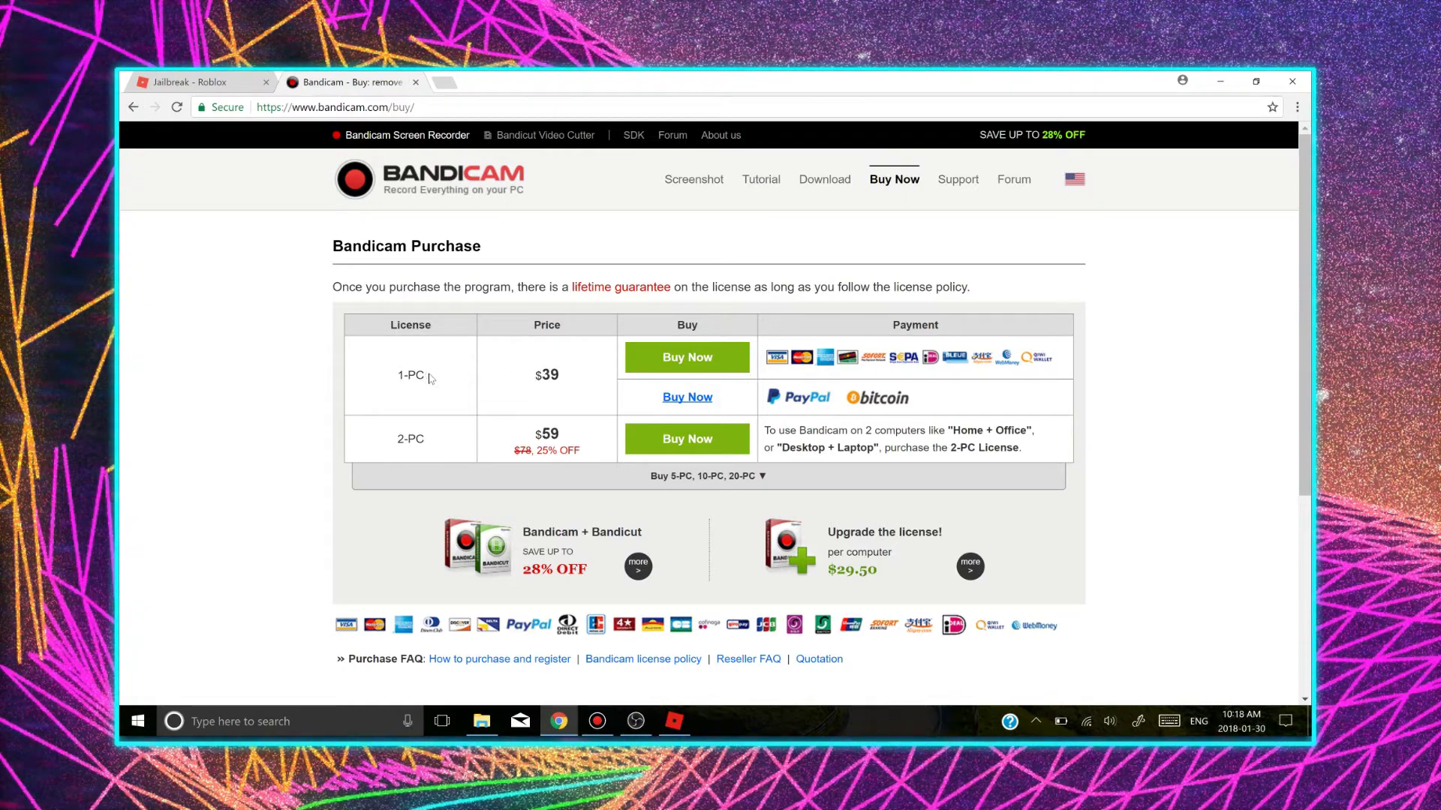
pyautogui.hotkey('alt', 'Left')
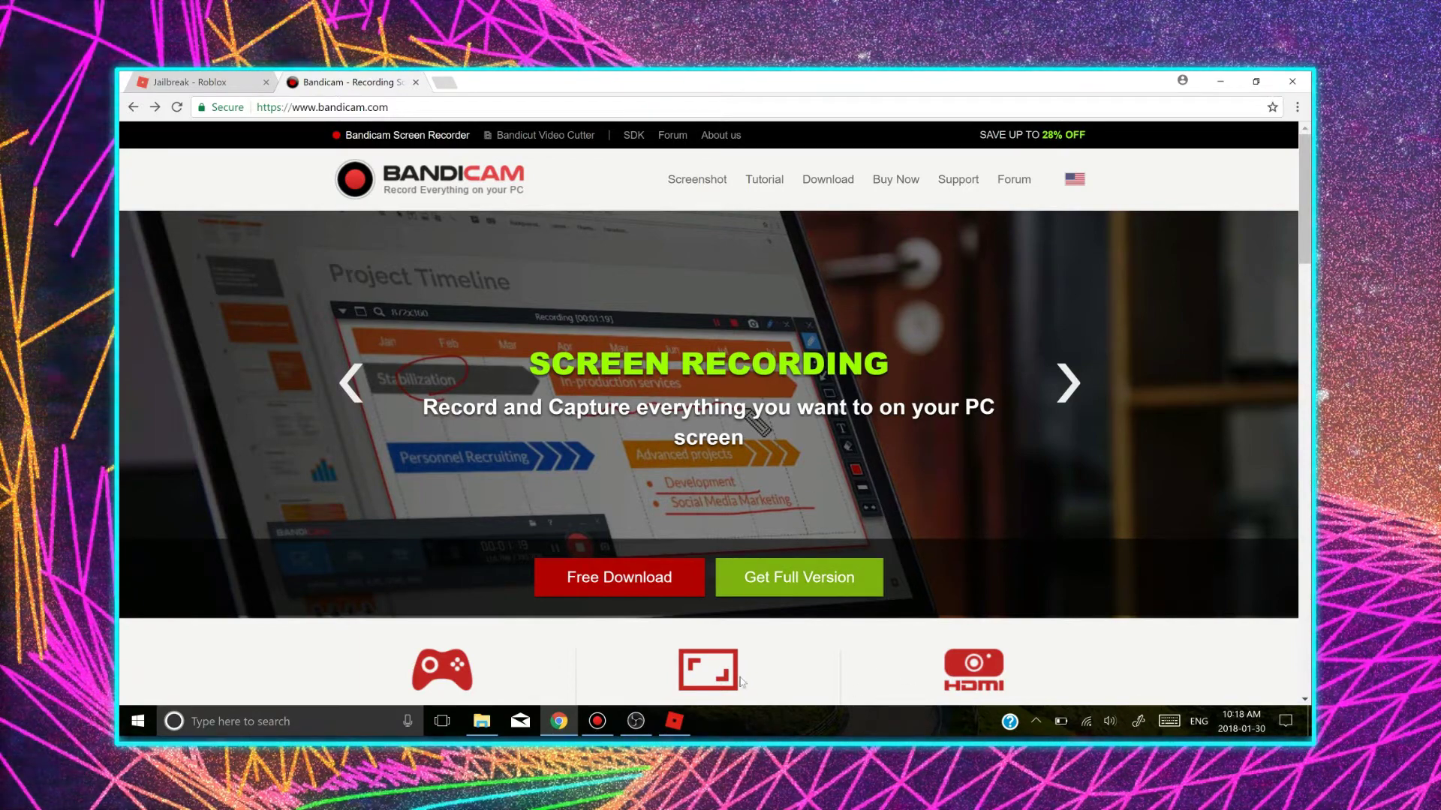
pyautogui.click(656, 584)
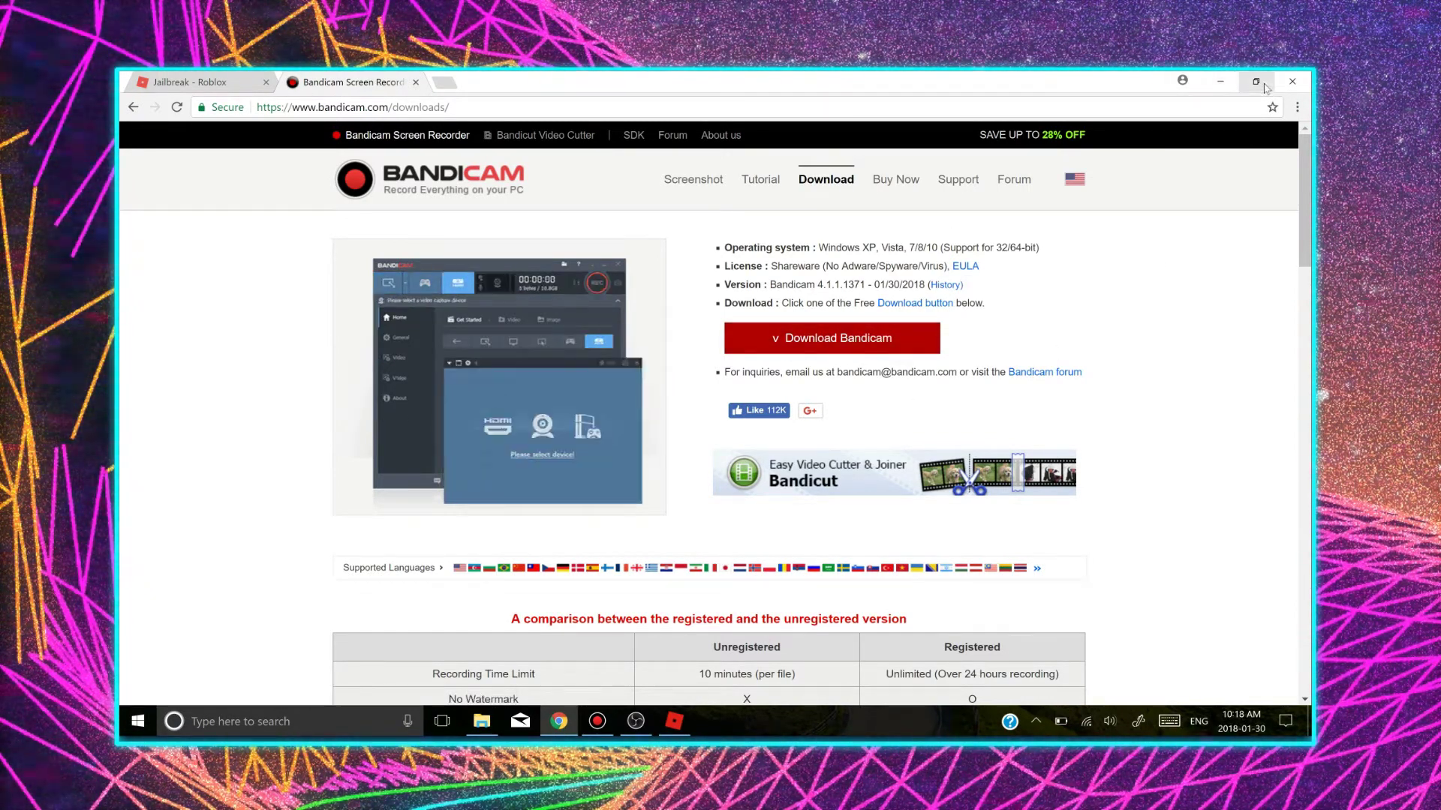
# - Bring the Bandicam recorder up over the desktop and switch to Rectangle on a screen capture
pyautogui.click(1220, 81)
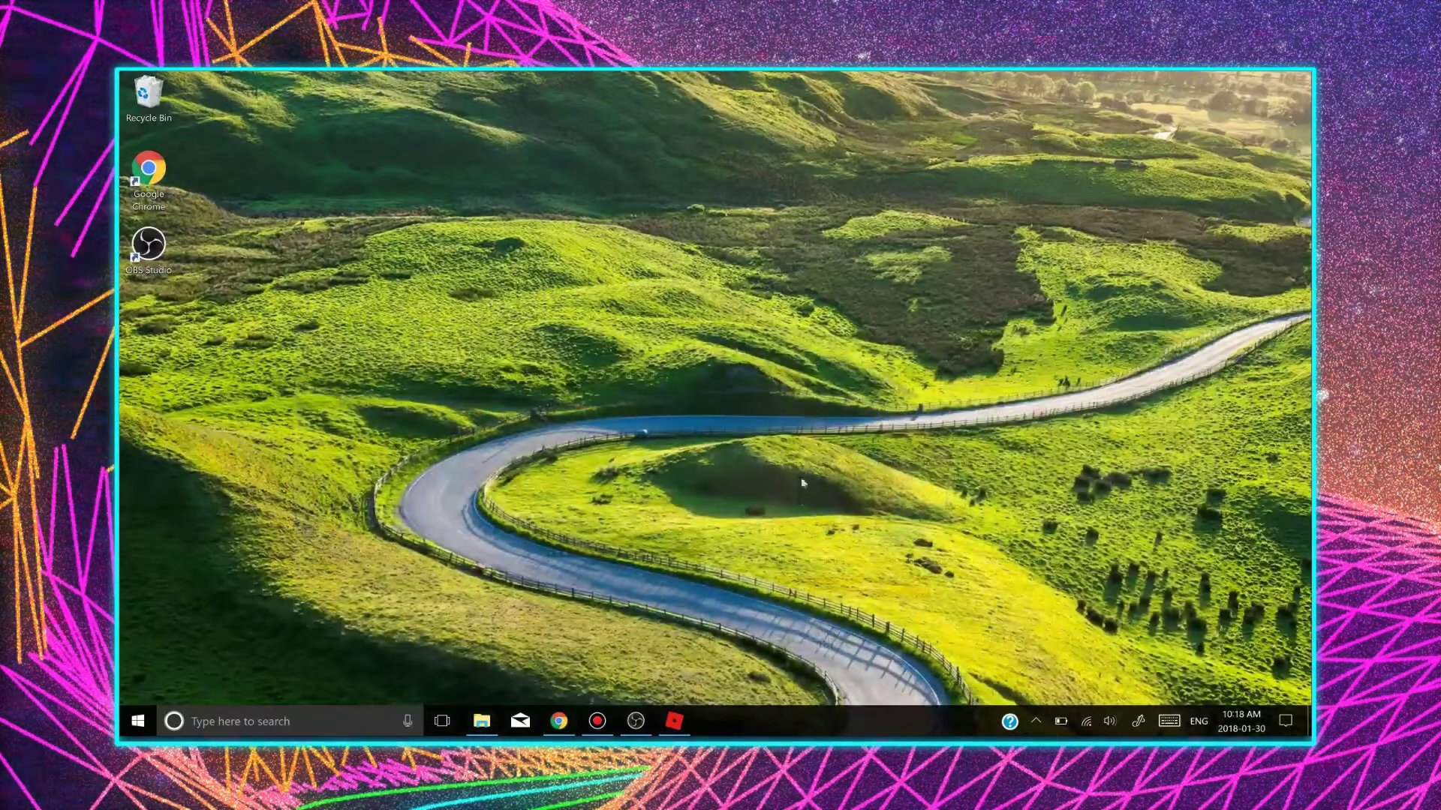
pyautogui.click(604, 719)
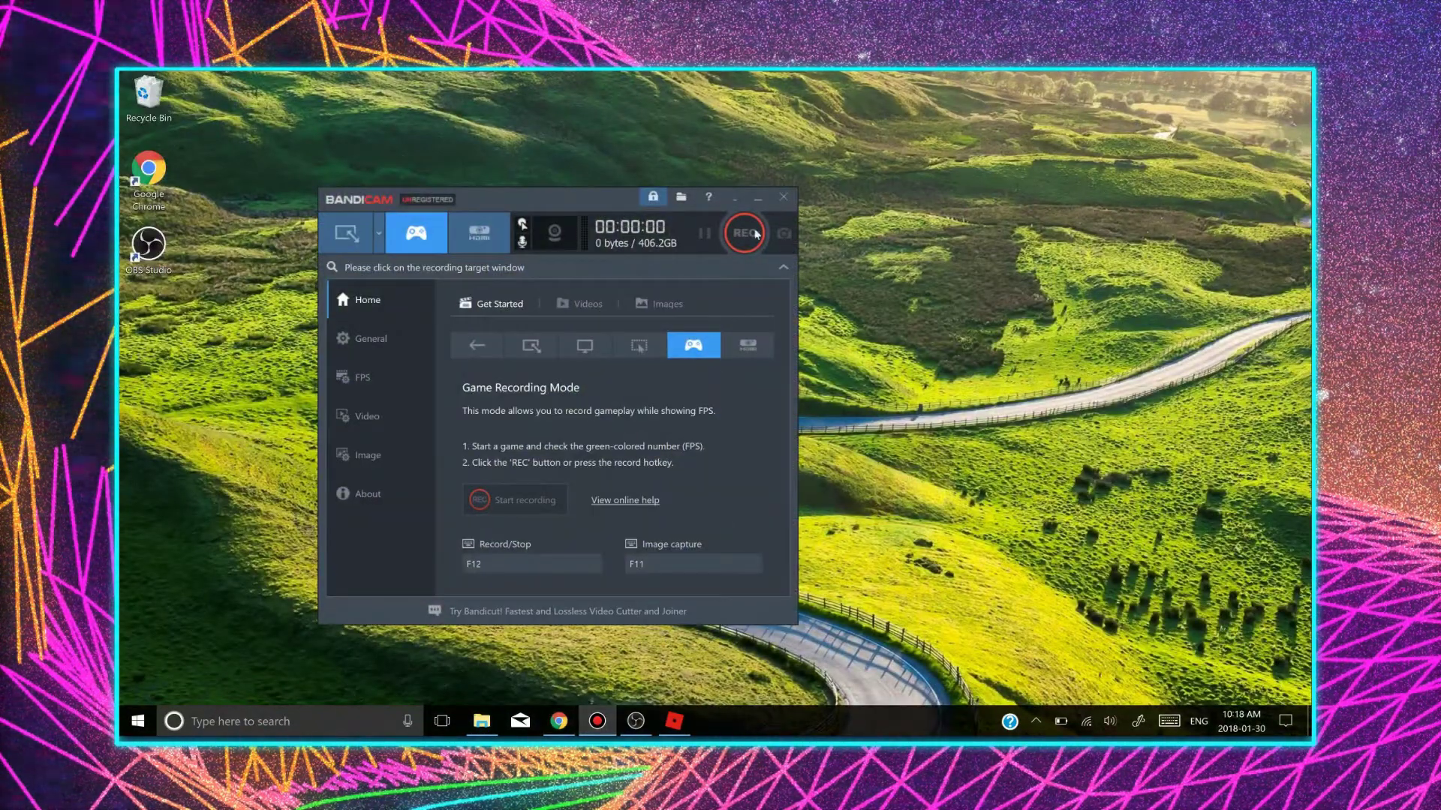
pyautogui.moveTo(579, 199); pyautogui.dragTo(681, 184)
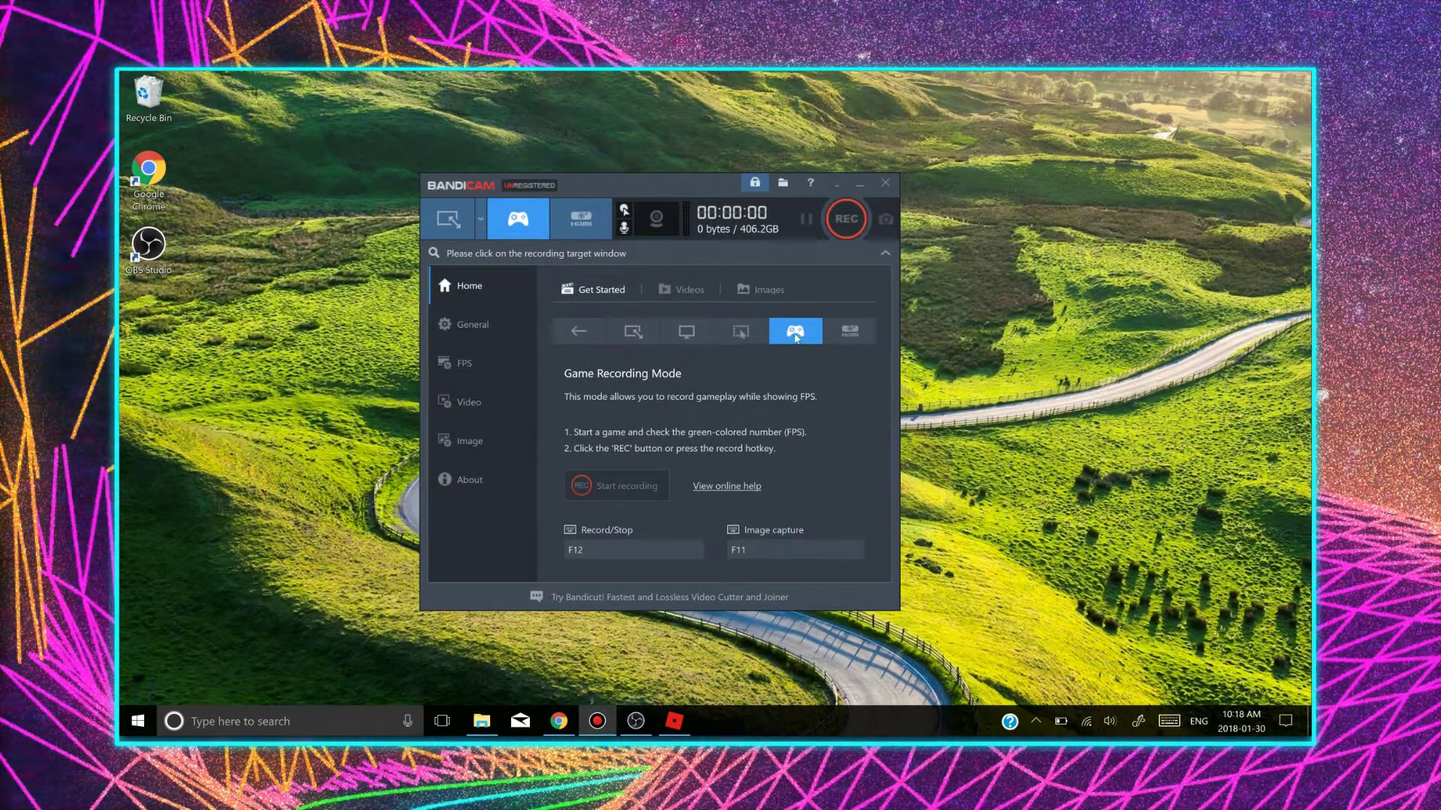
pyautogui.click(632, 331)
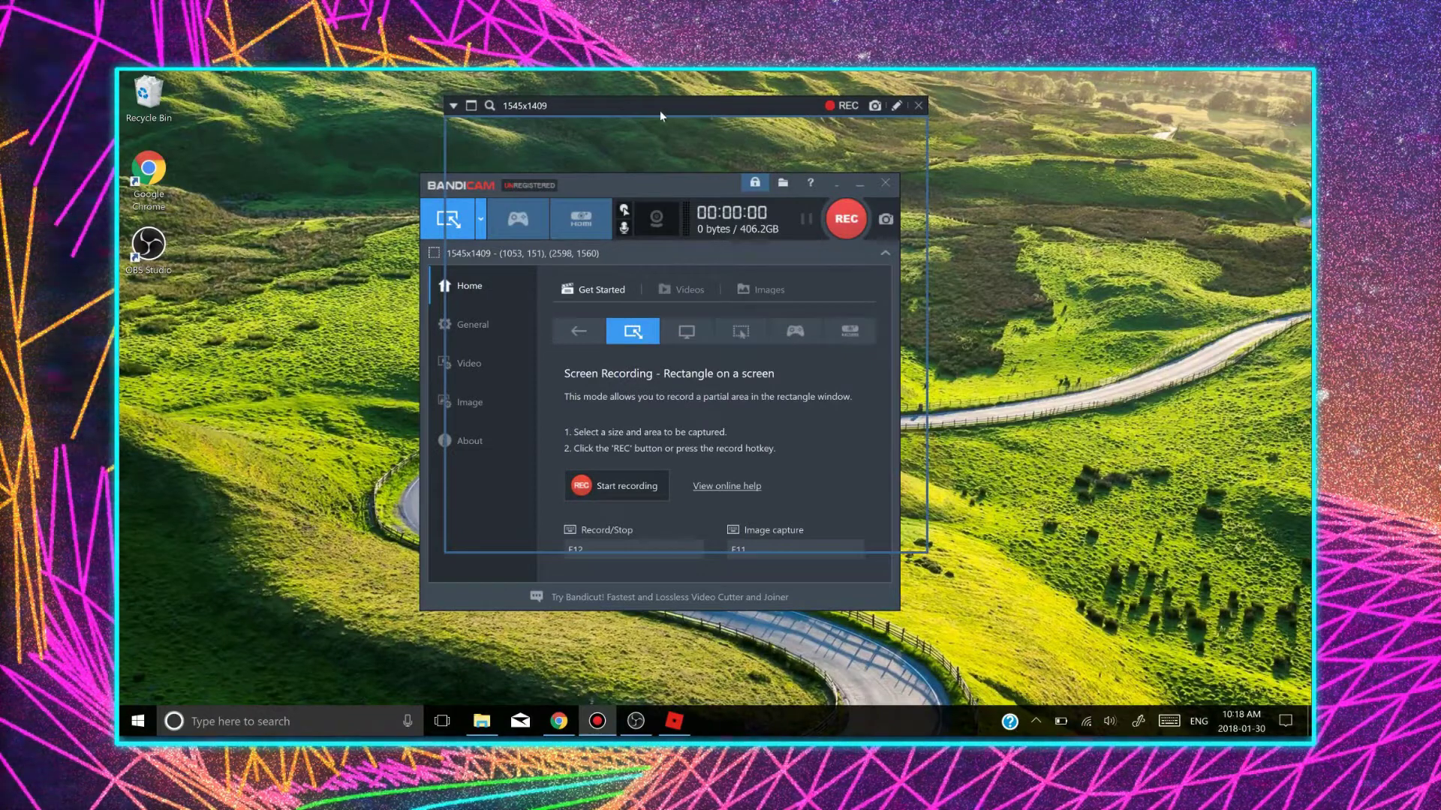
pyautogui.moveTo(749, 118); pyautogui.dragTo(888, 181)
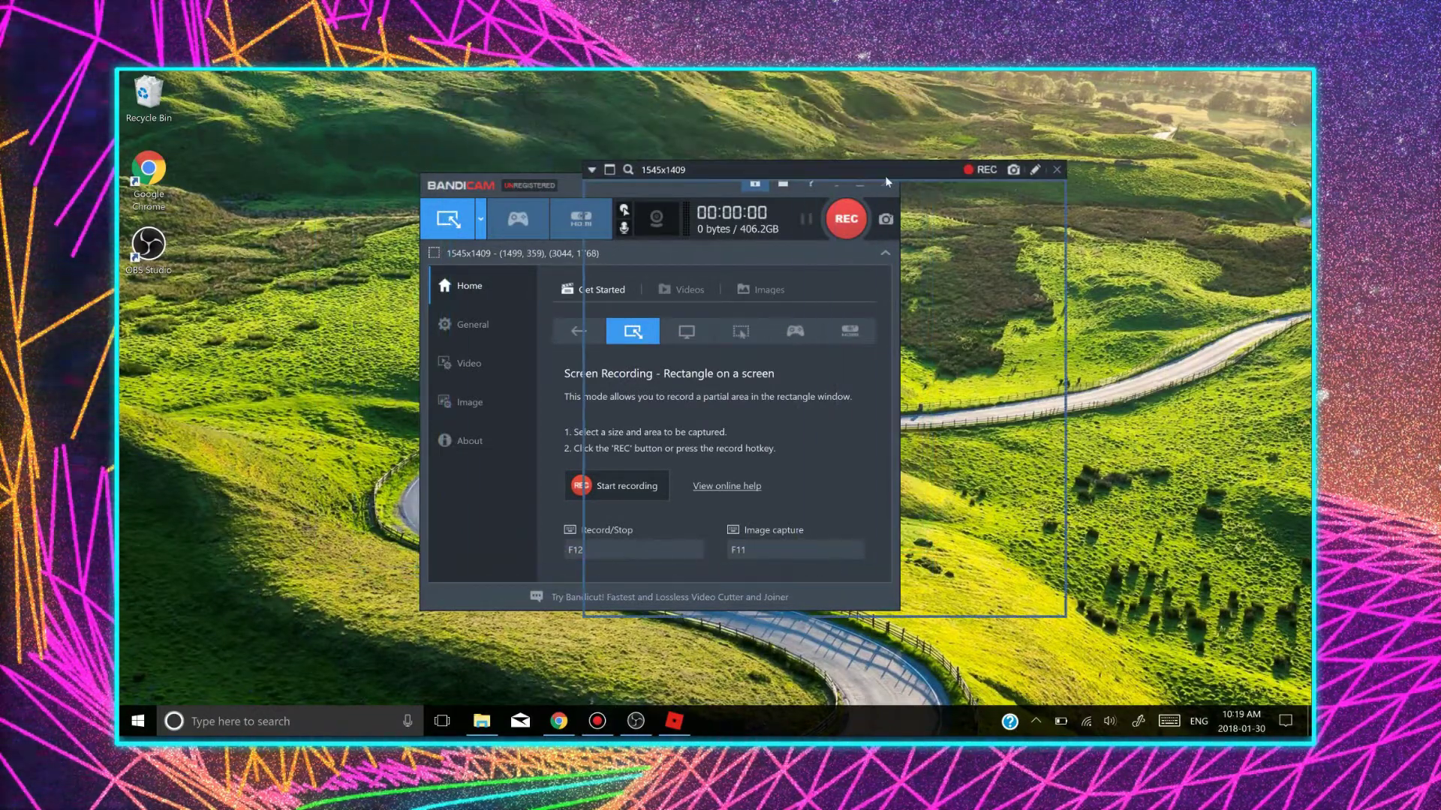
# - Briefly try fullscreen, then return to a top-left rectangle widened to 2066x1409
pyautogui.click(480, 218)
pyautogui.moveTo(517, 270)
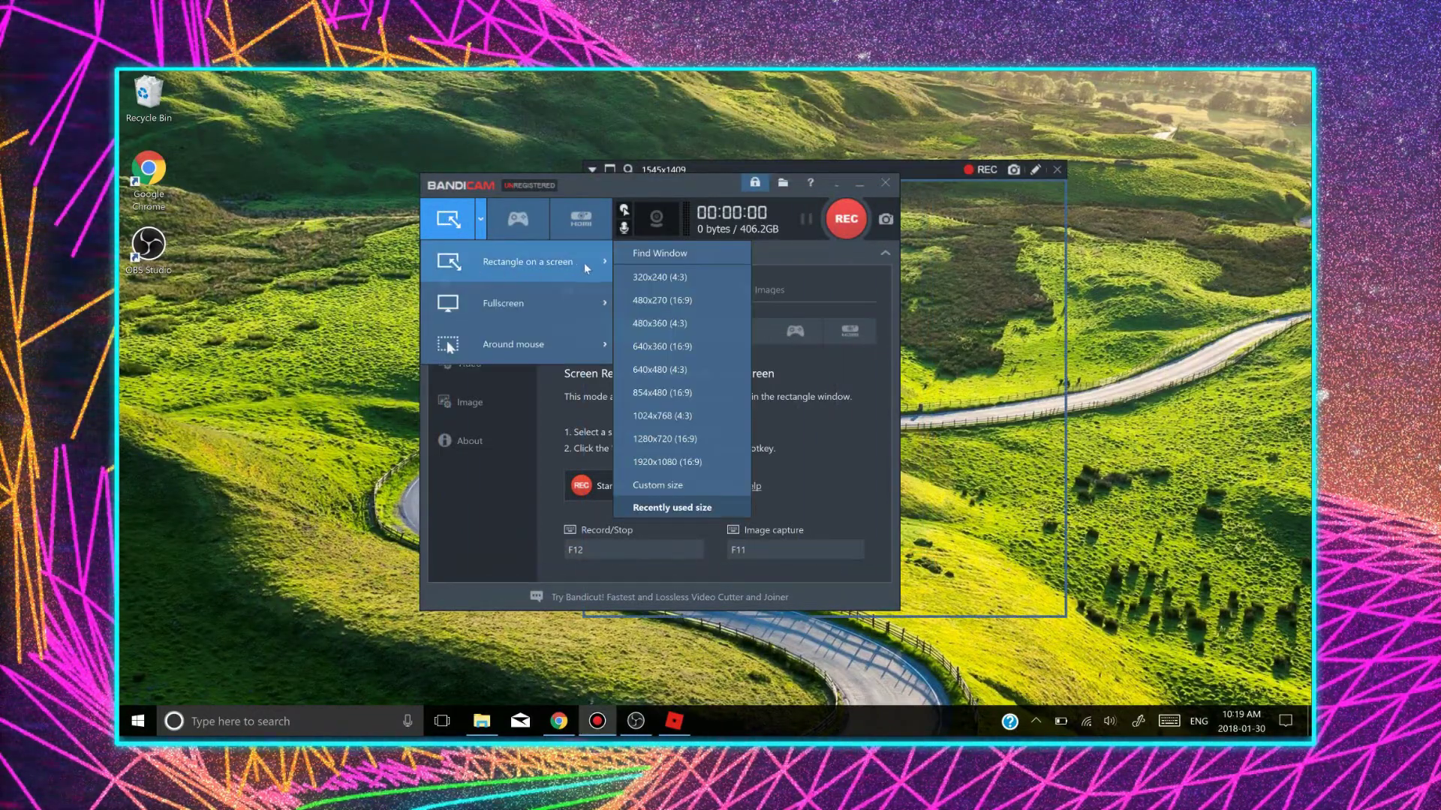
pyautogui.click(610, 169)
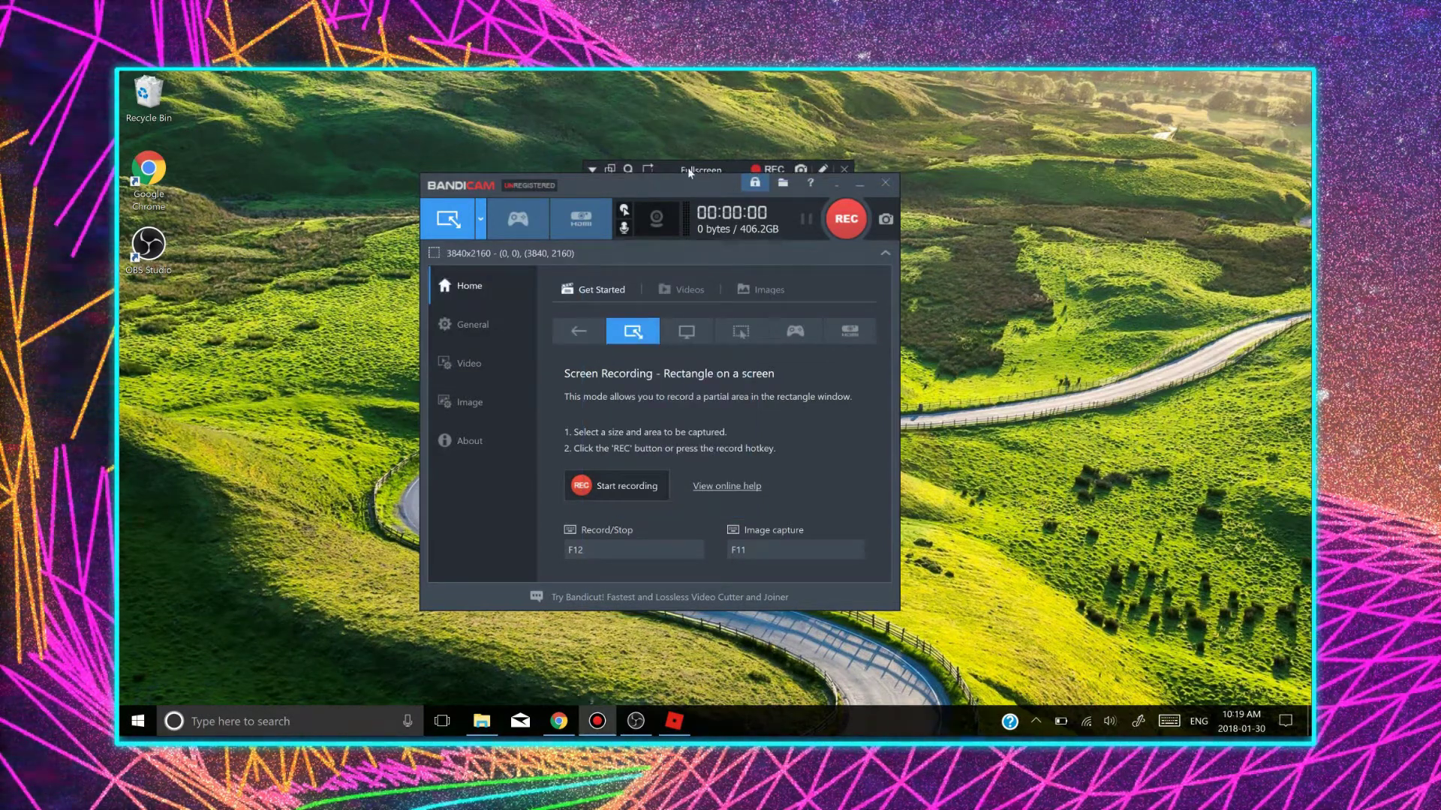
pyautogui.moveTo(718, 178); pyautogui.dragTo(501, 142)
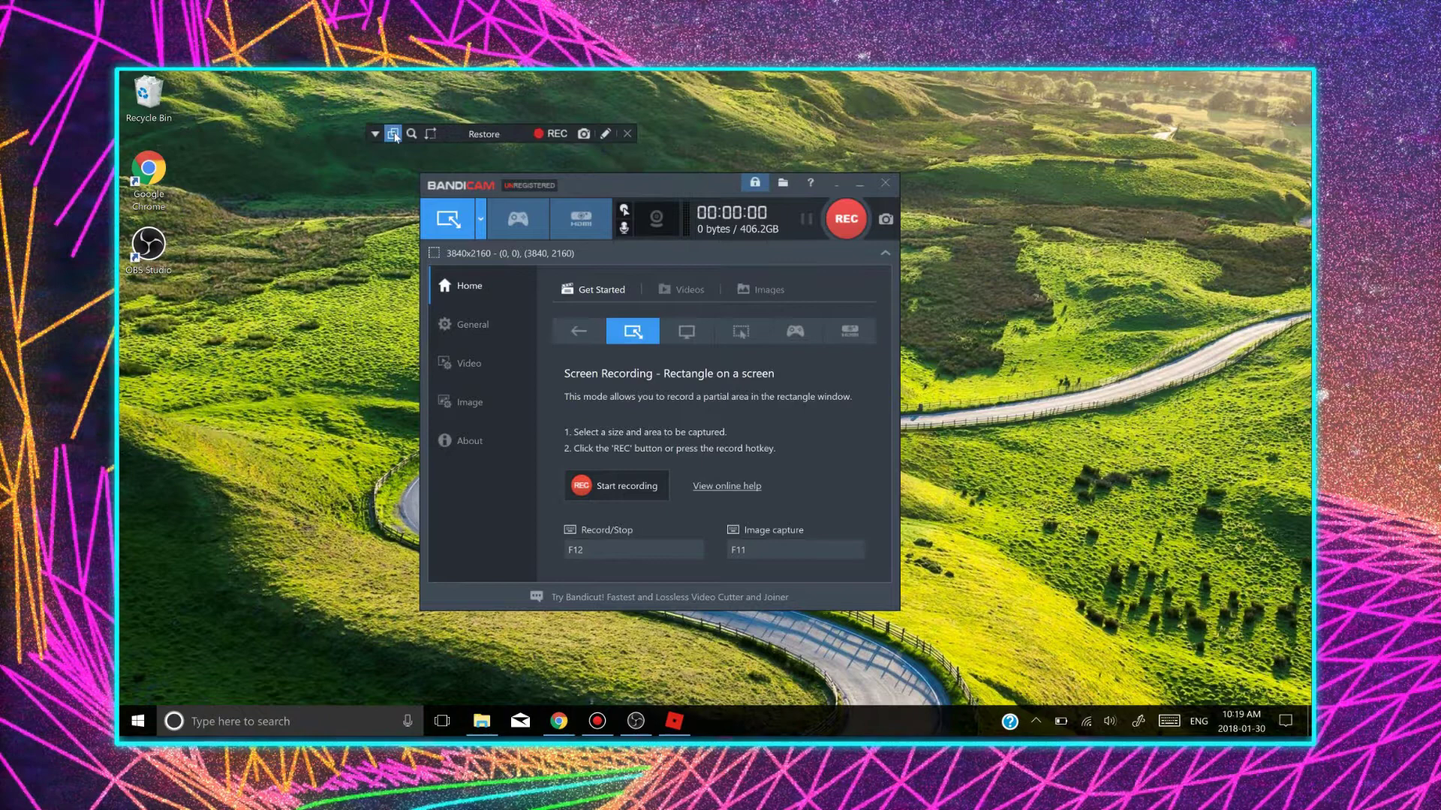
pyautogui.click(430, 136)
pyautogui.click(375, 133)
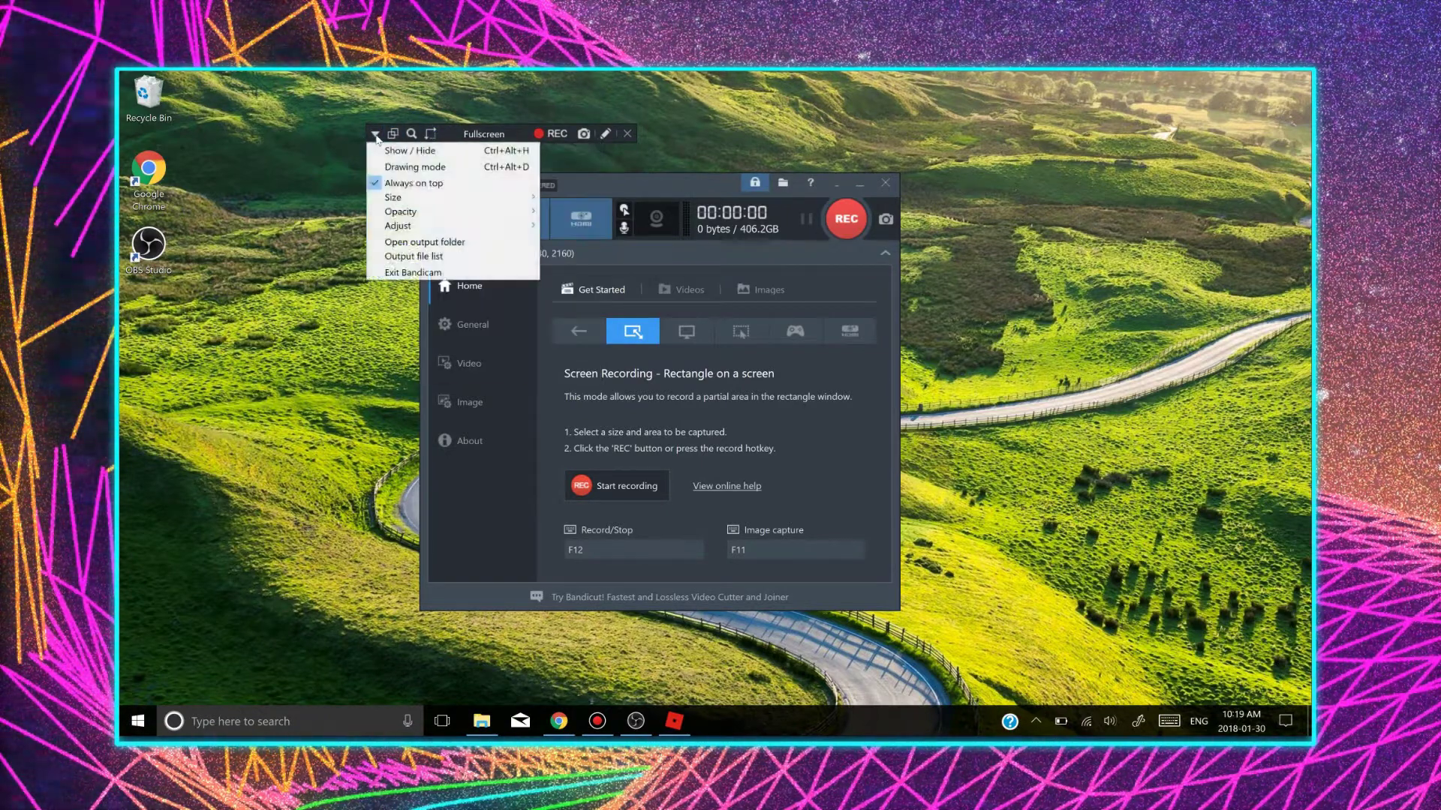
pyautogui.click(393, 134)
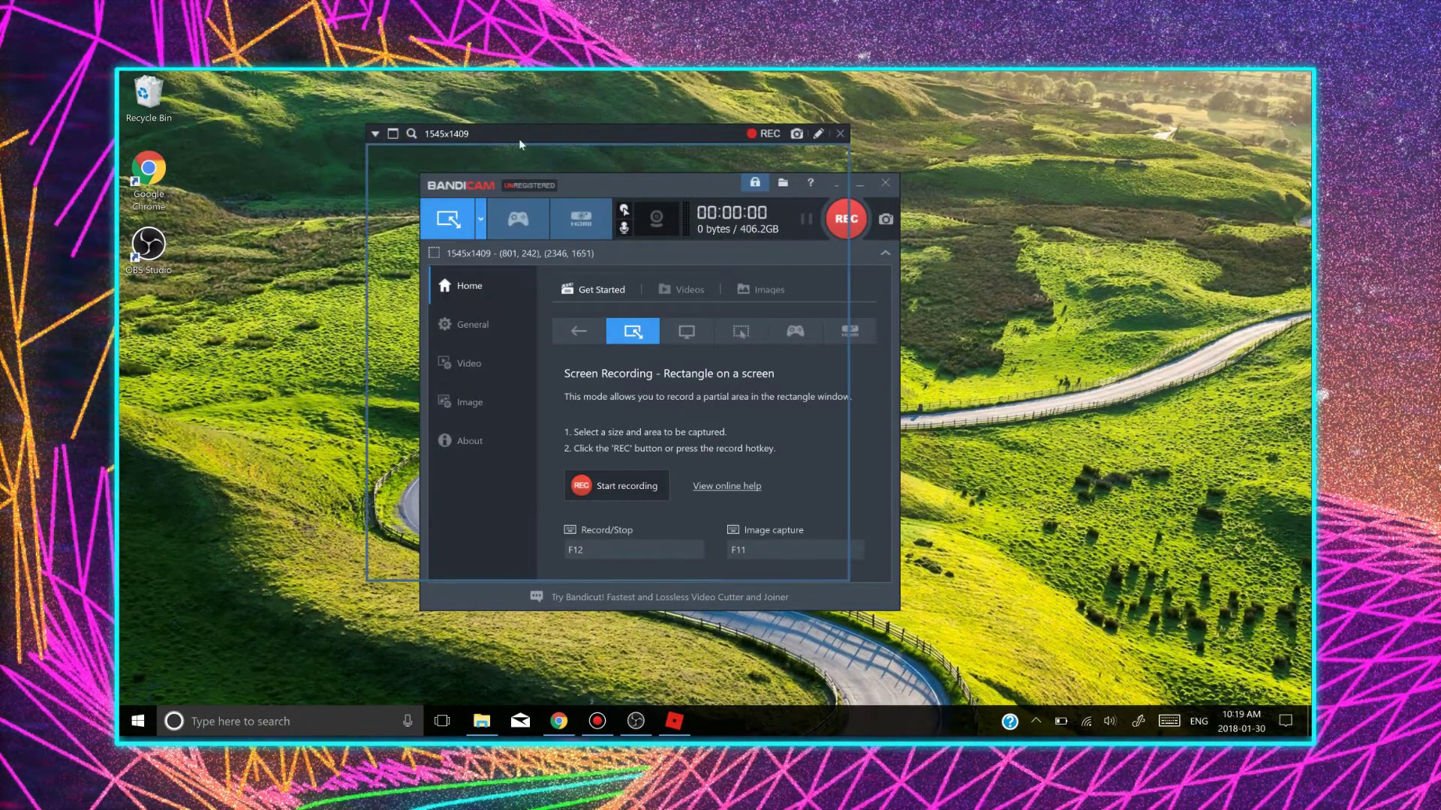
pyautogui.moveTo(522, 144); pyautogui.dragTo(586, 183)
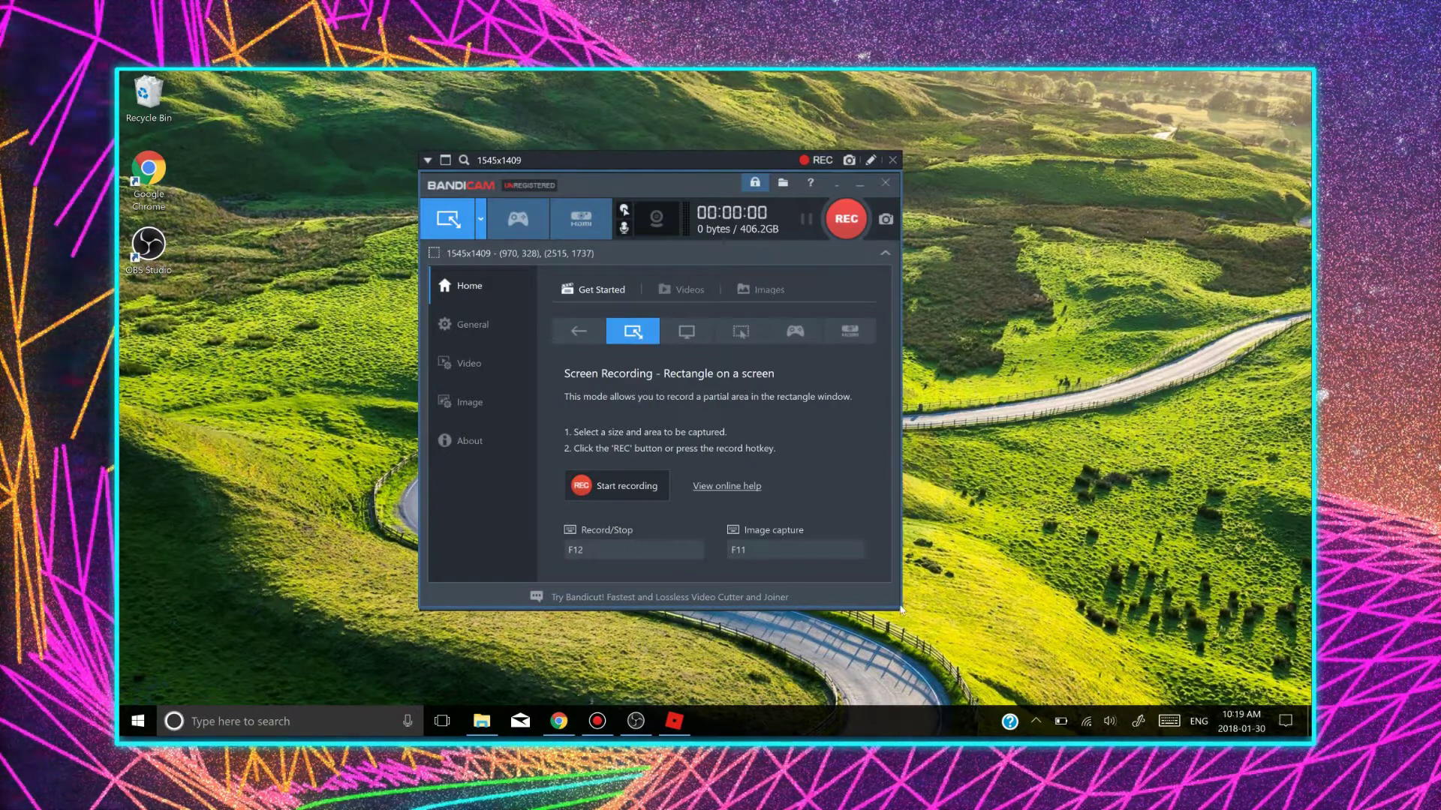
pyautogui.moveTo(897, 607); pyautogui.dragTo(1062, 606)
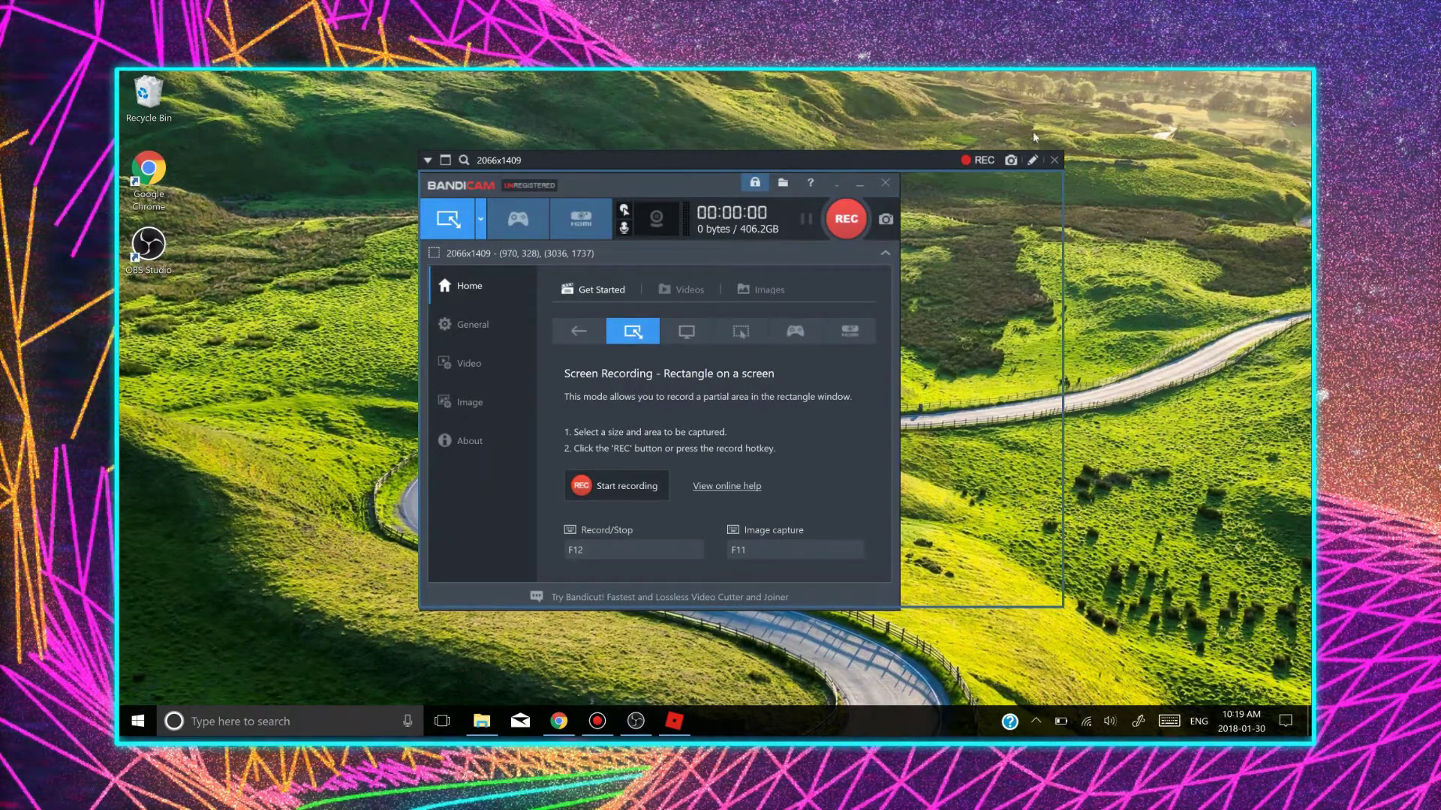
# - Close the rectangle frame, preview Fullscreen and Around mouse, then select Game Recording Mode
pyautogui.click(1055, 160)
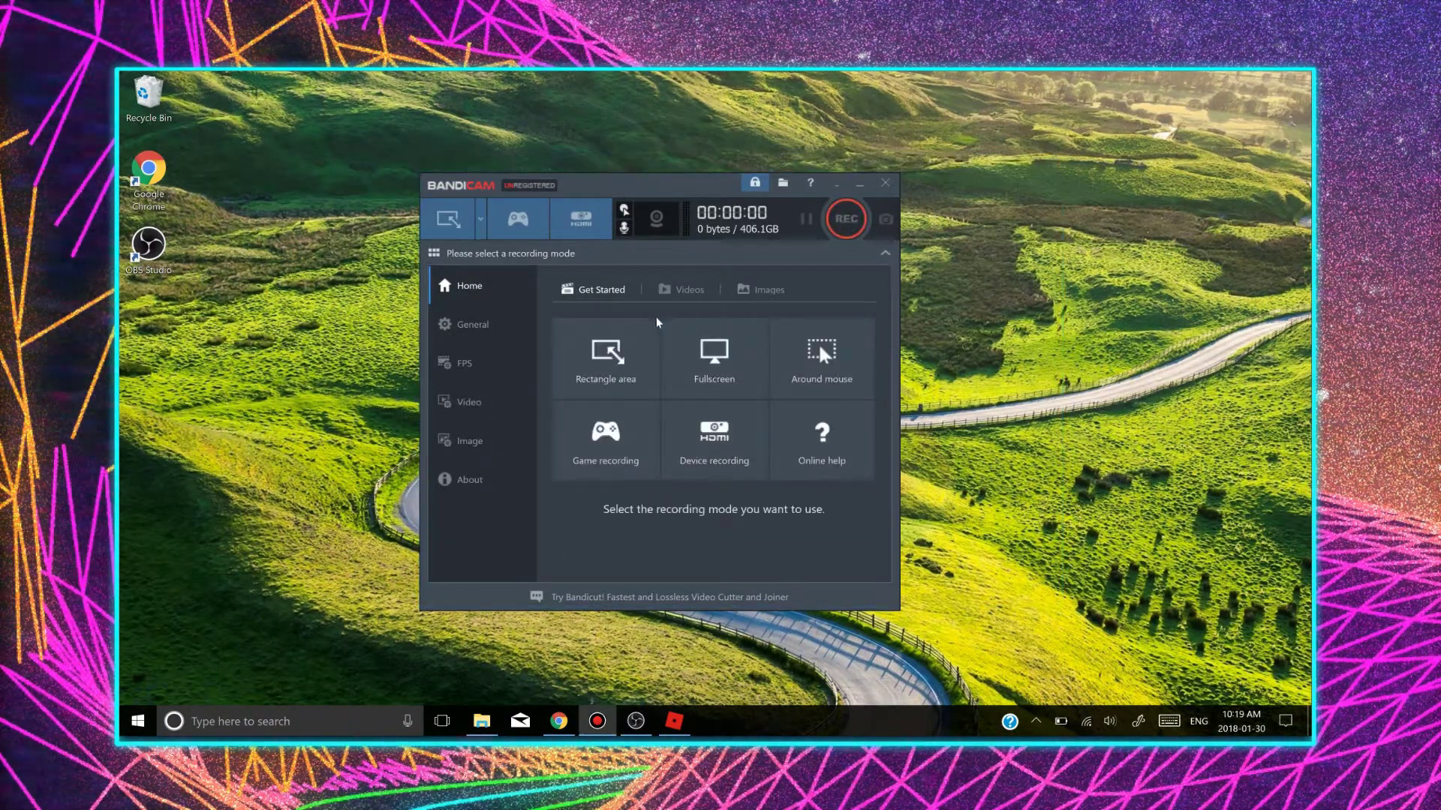
pyautogui.click(738, 397)
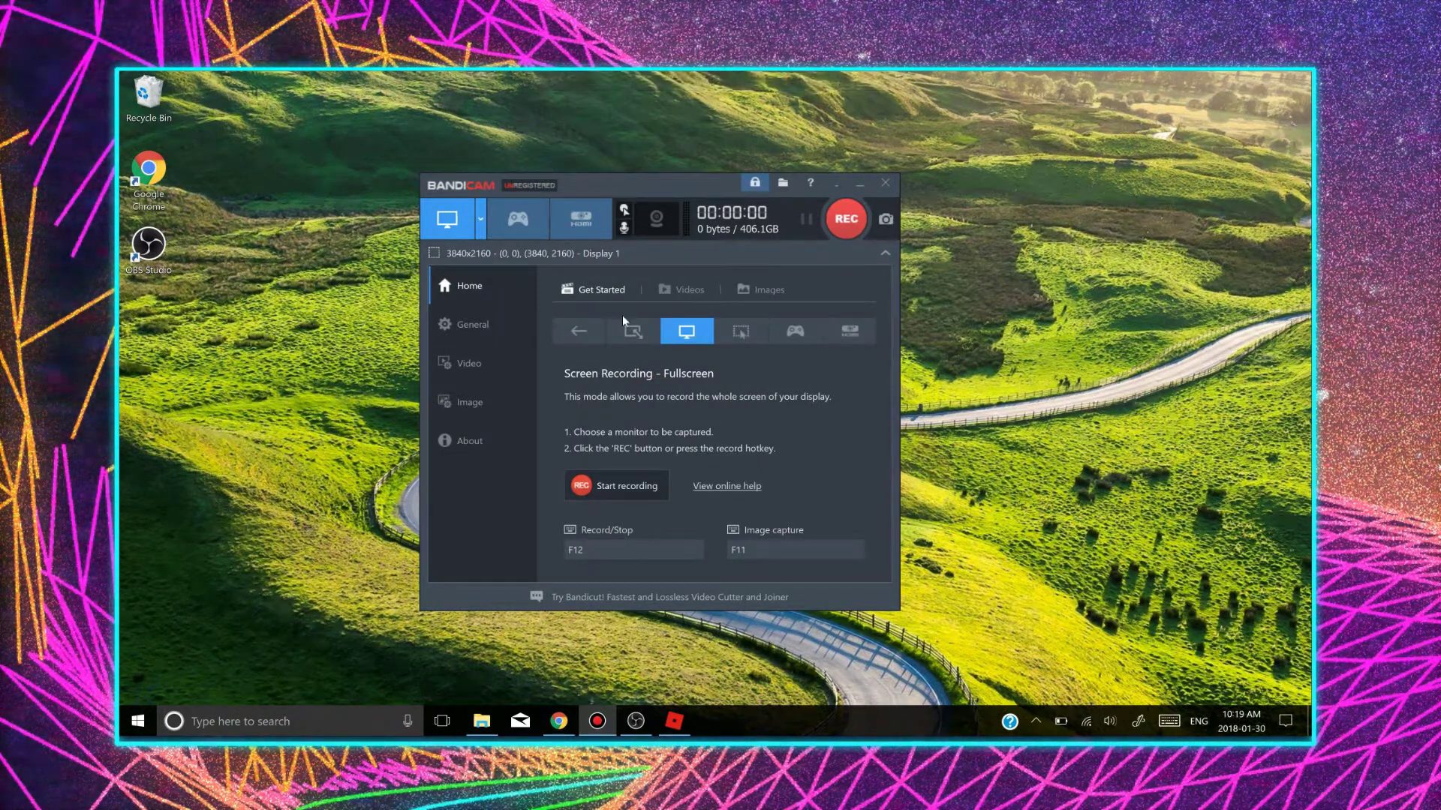
pyautogui.click(741, 331)
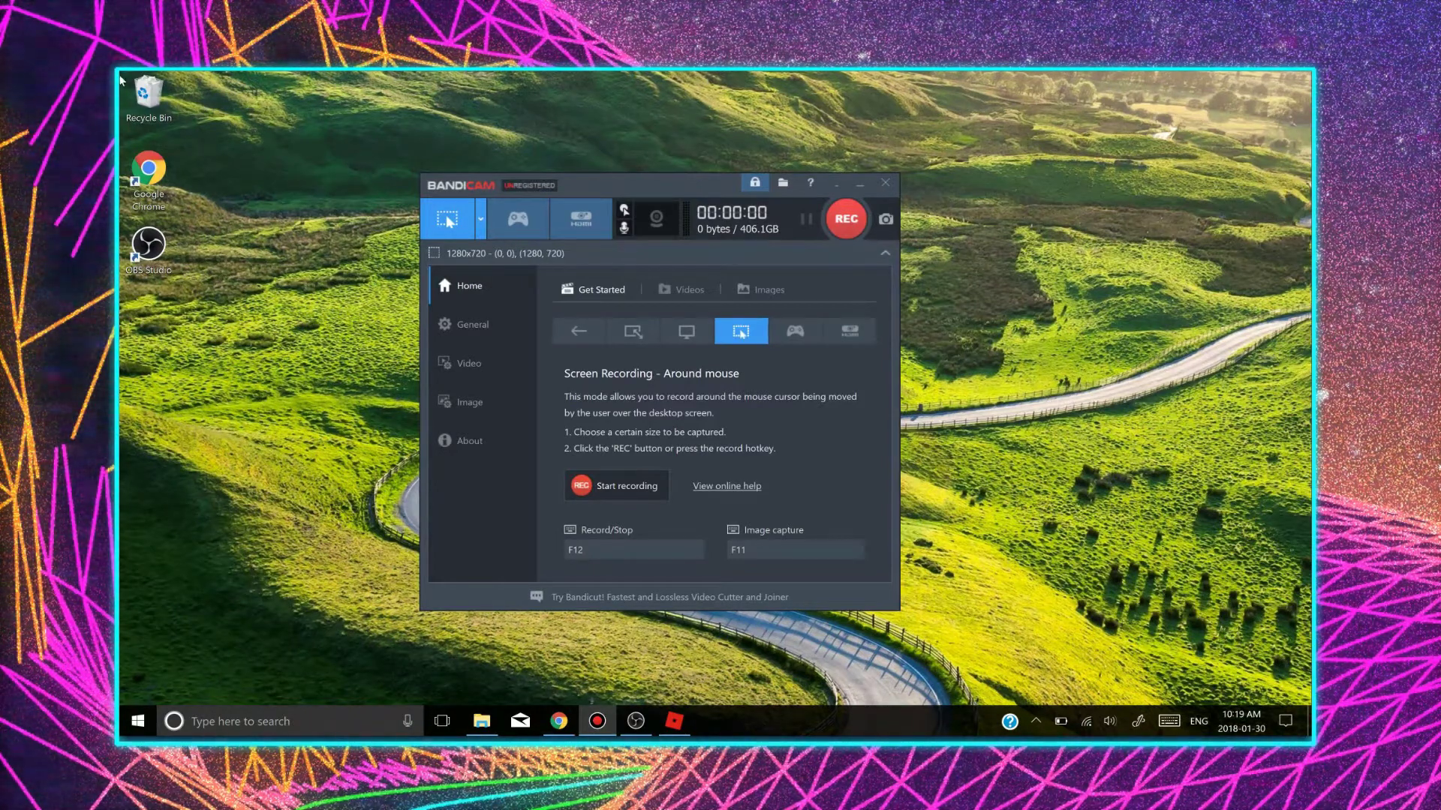
pyautogui.click(795, 331)
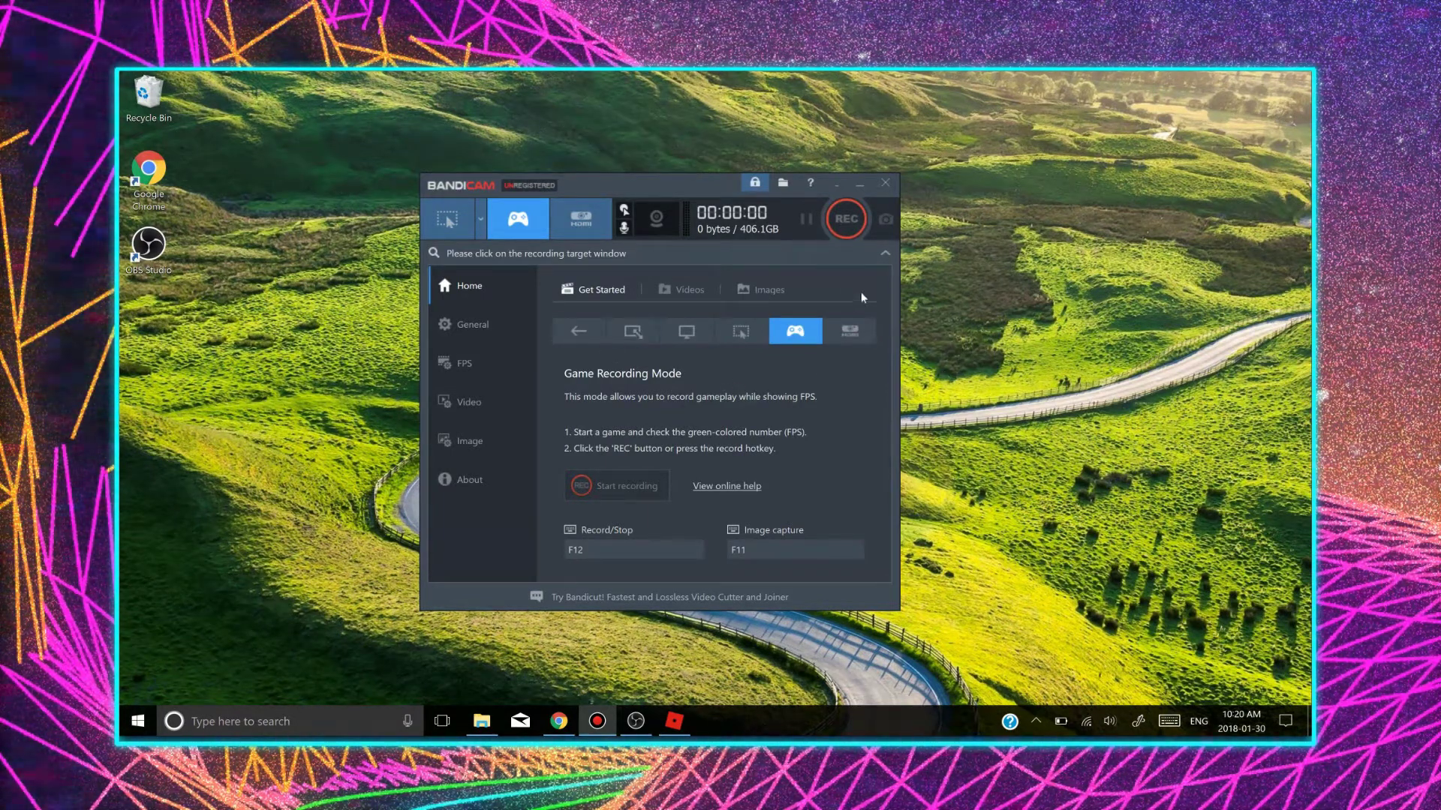
# - Bring Roblox forward, close its Settings menu, and bring Bandicam back over the game
pyautogui.click(674, 721)
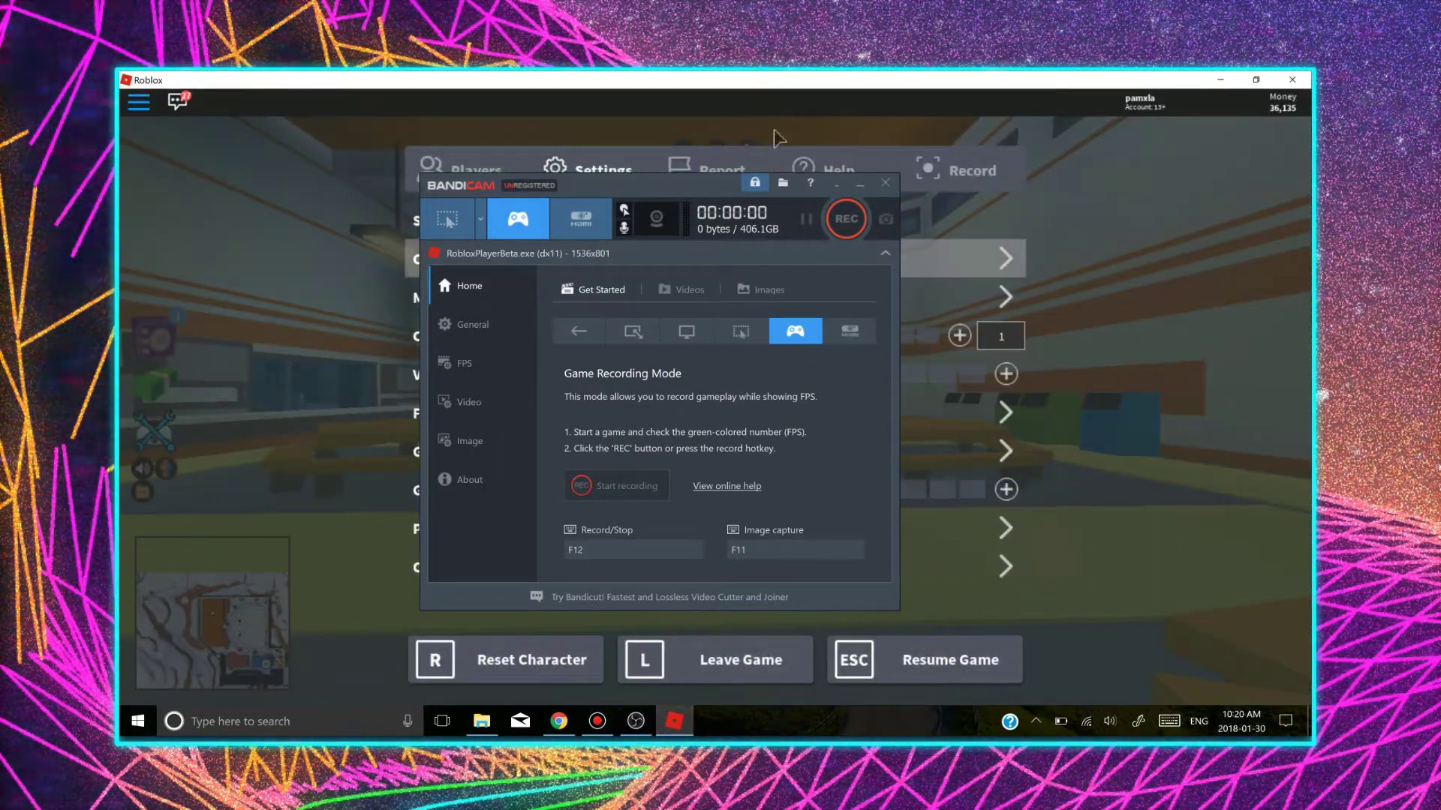
pyautogui.click(861, 183)
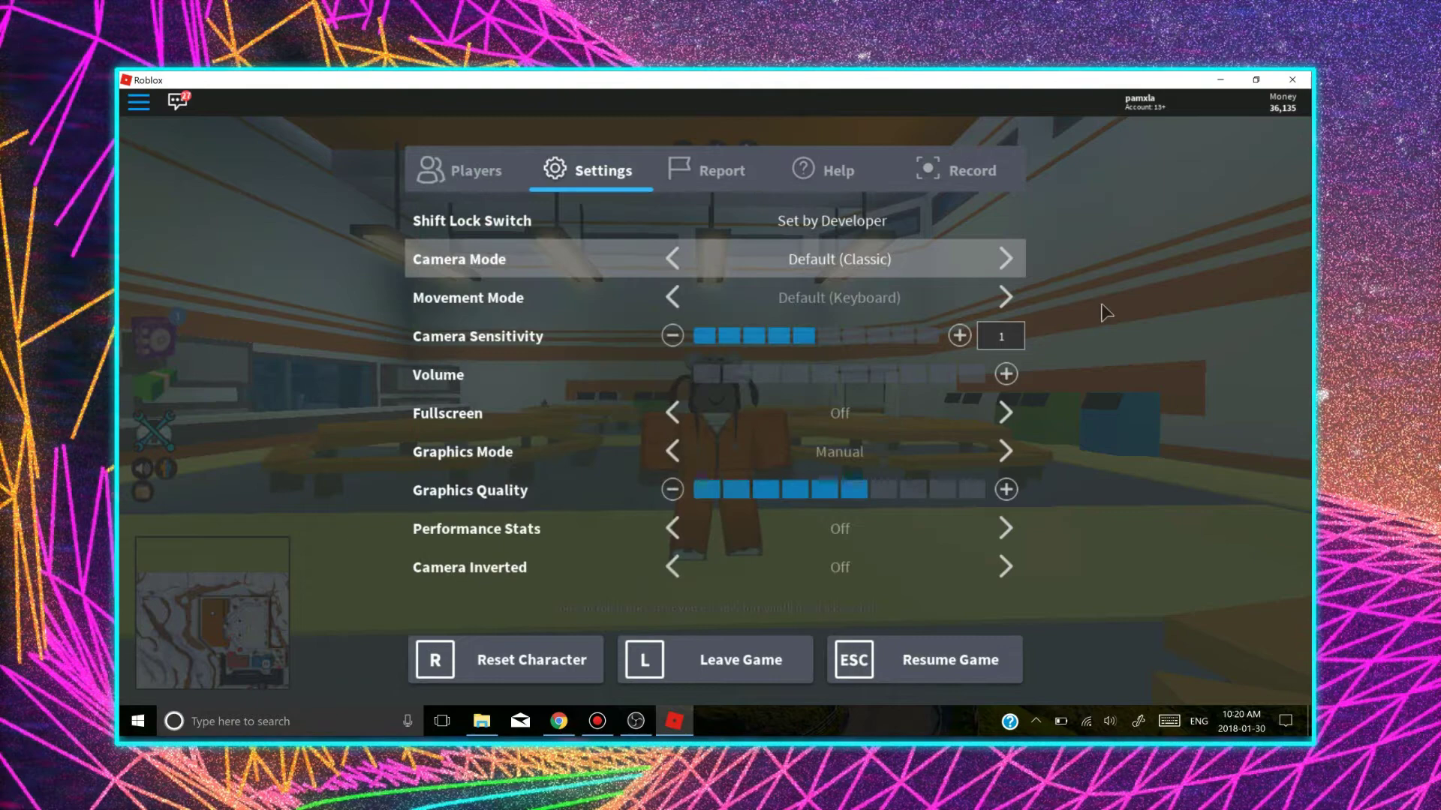
pyautogui.press('Escape')
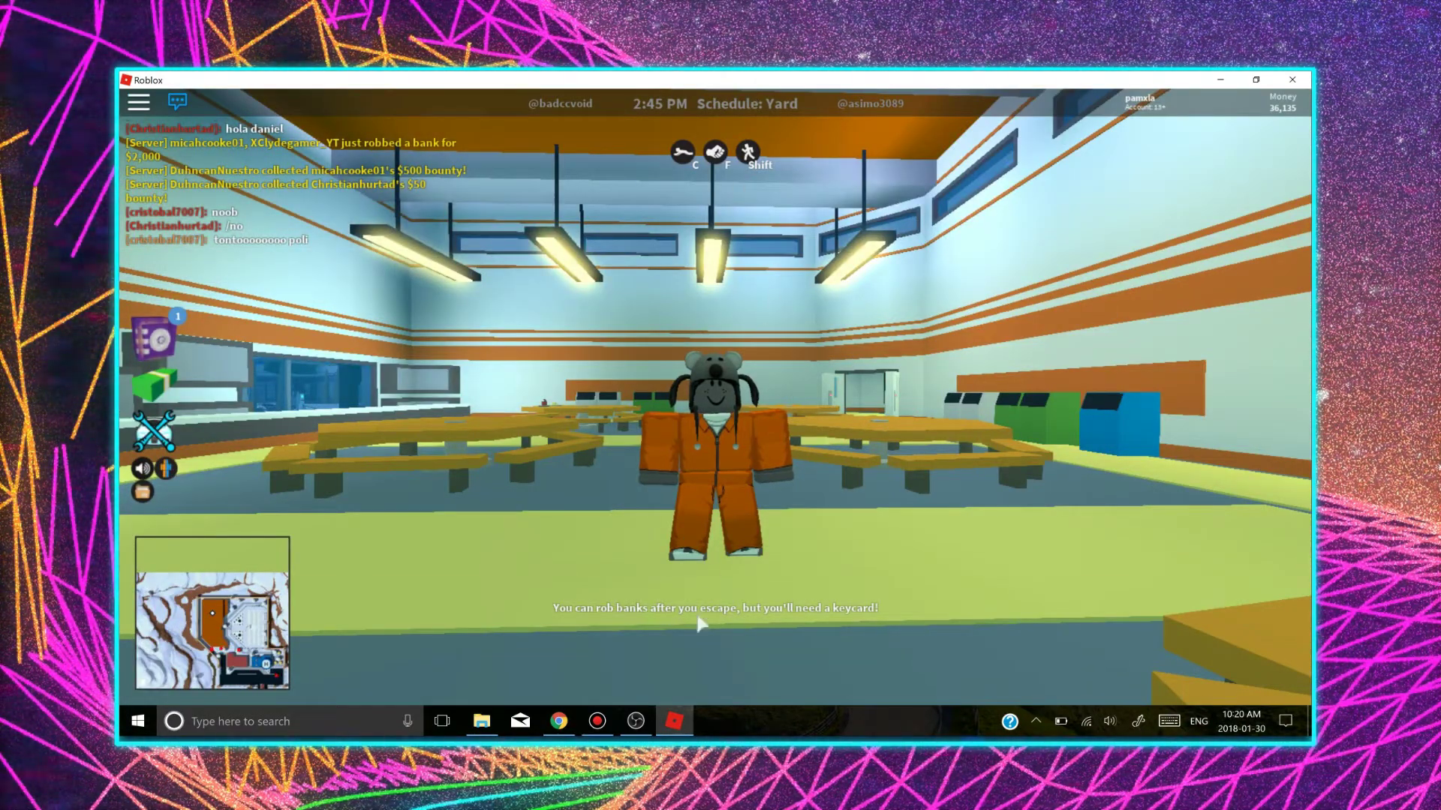
pyautogui.click(604, 726)
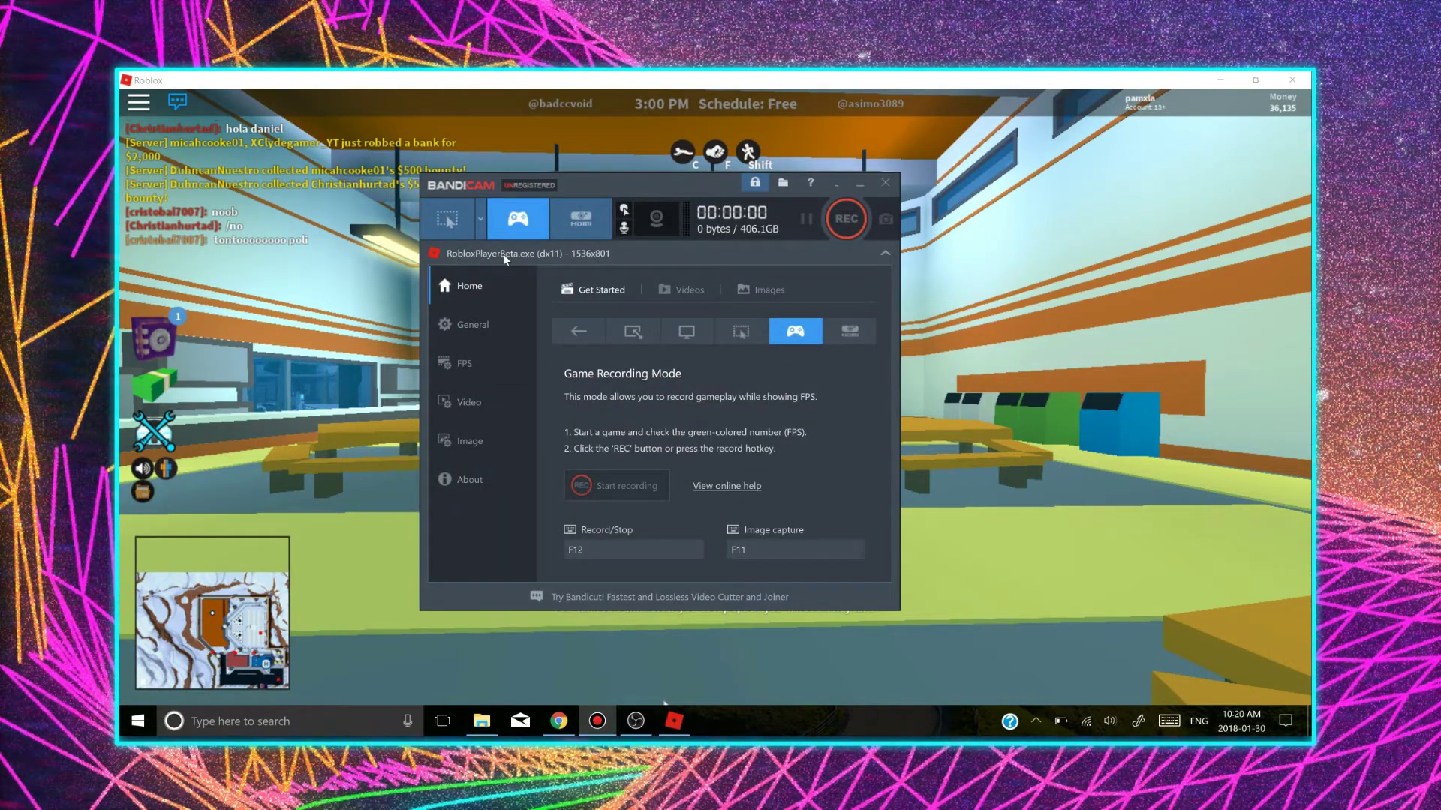
pyautogui.moveTo(713, 189); pyautogui.dragTo(728, 215)
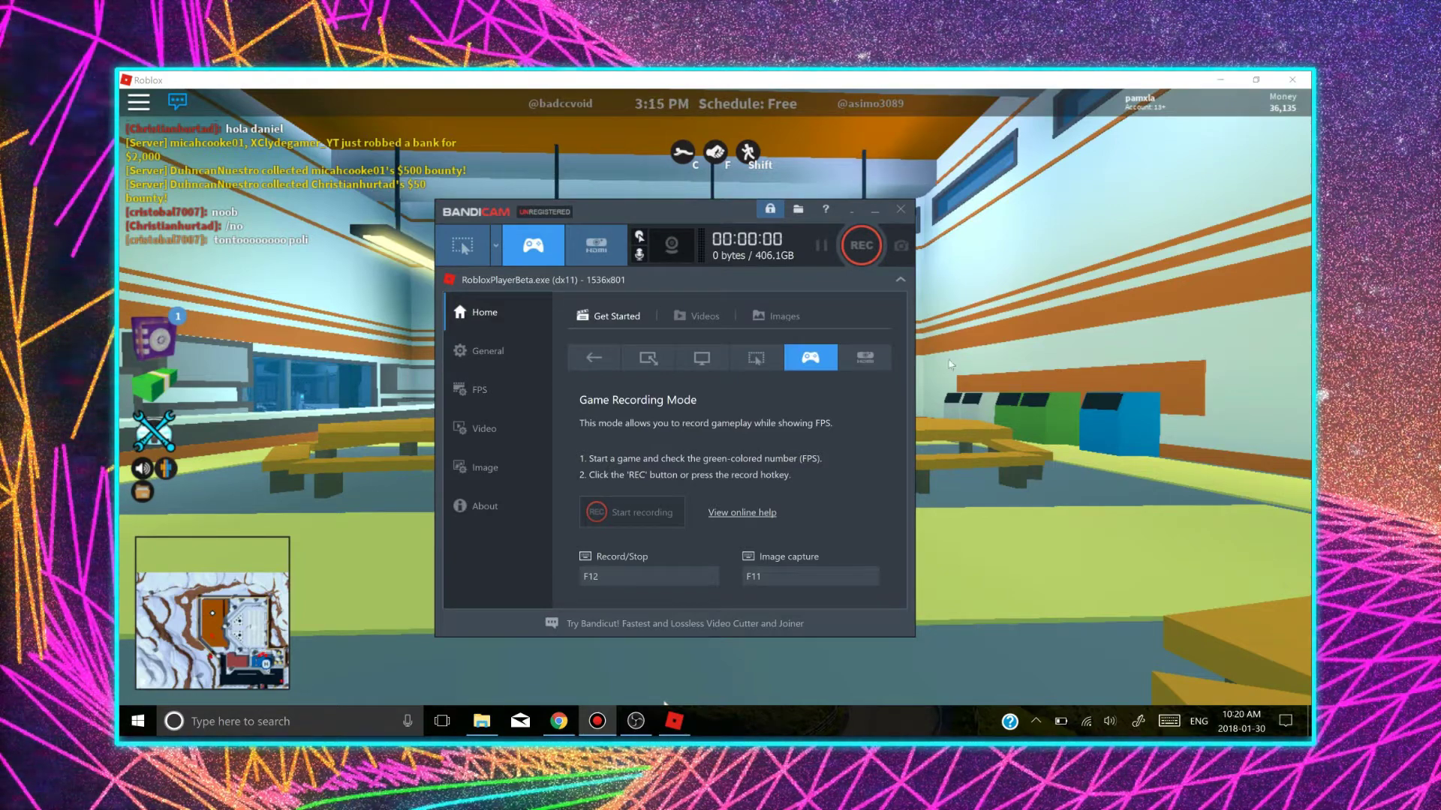
# - Close Bandicam, hide OBS Studio, and reopen Bandicam so it detects RobloxPlayerBeta.exe at 1536x801
pyautogui.click(664, 703)
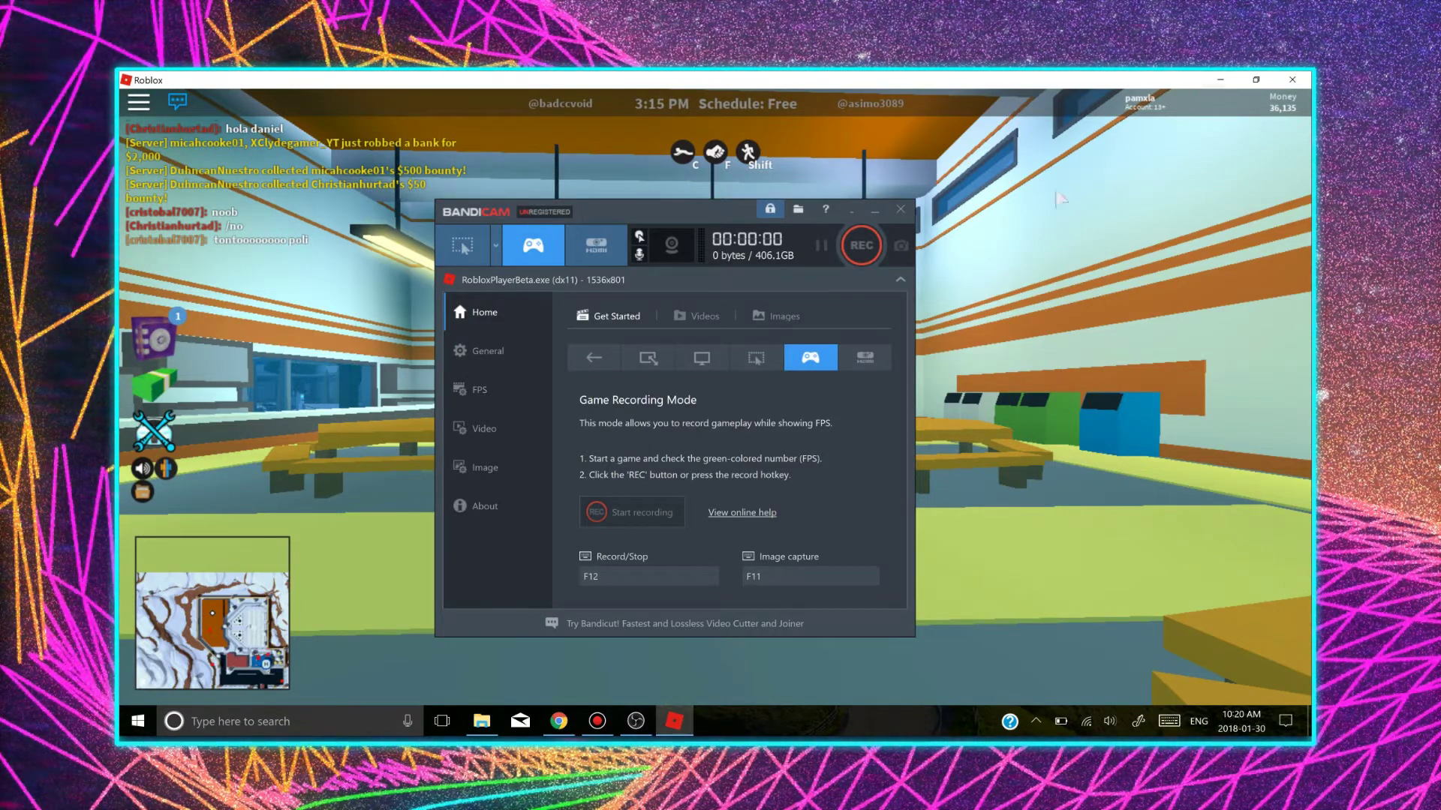
pyautogui.click(870, 427)
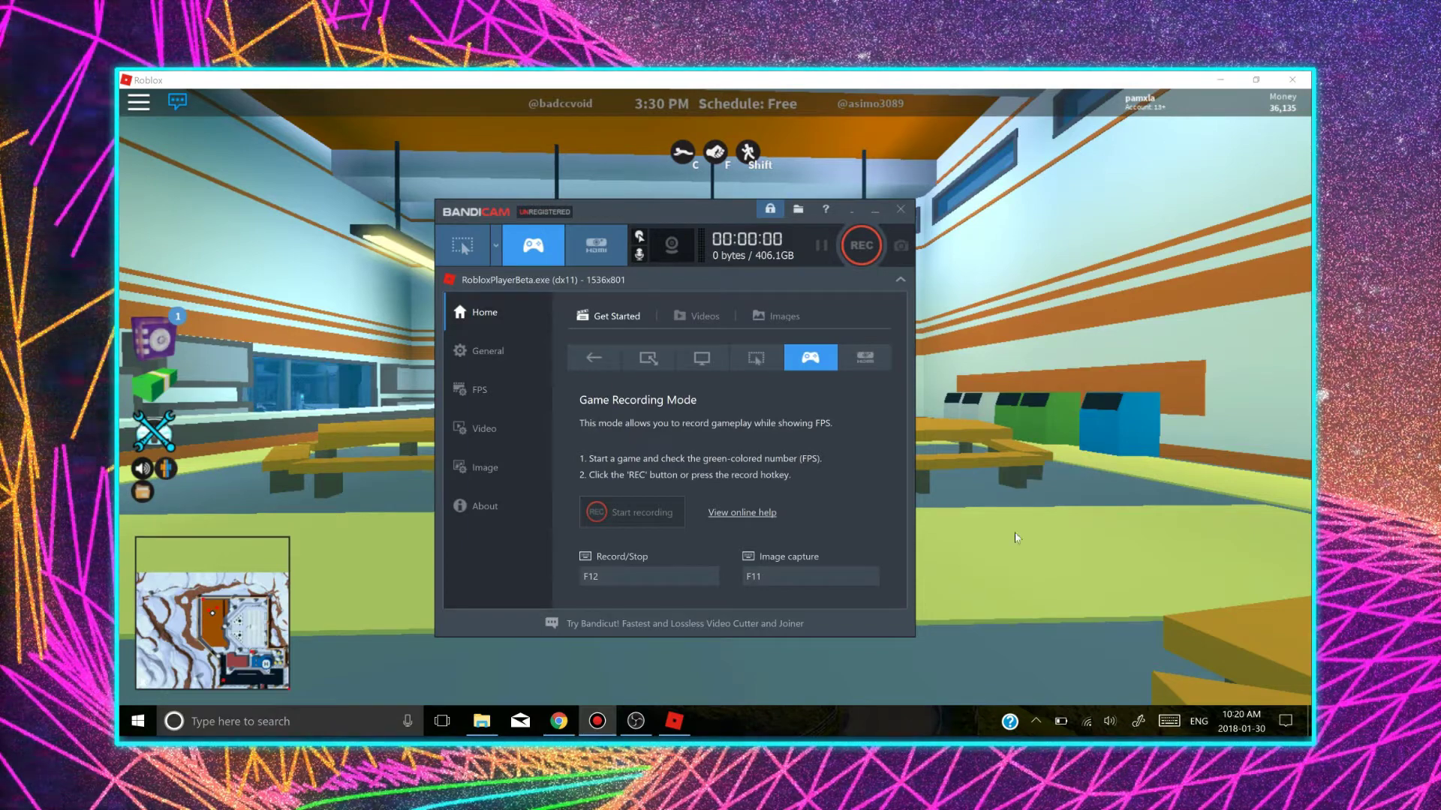
pyautogui.click(875, 211)
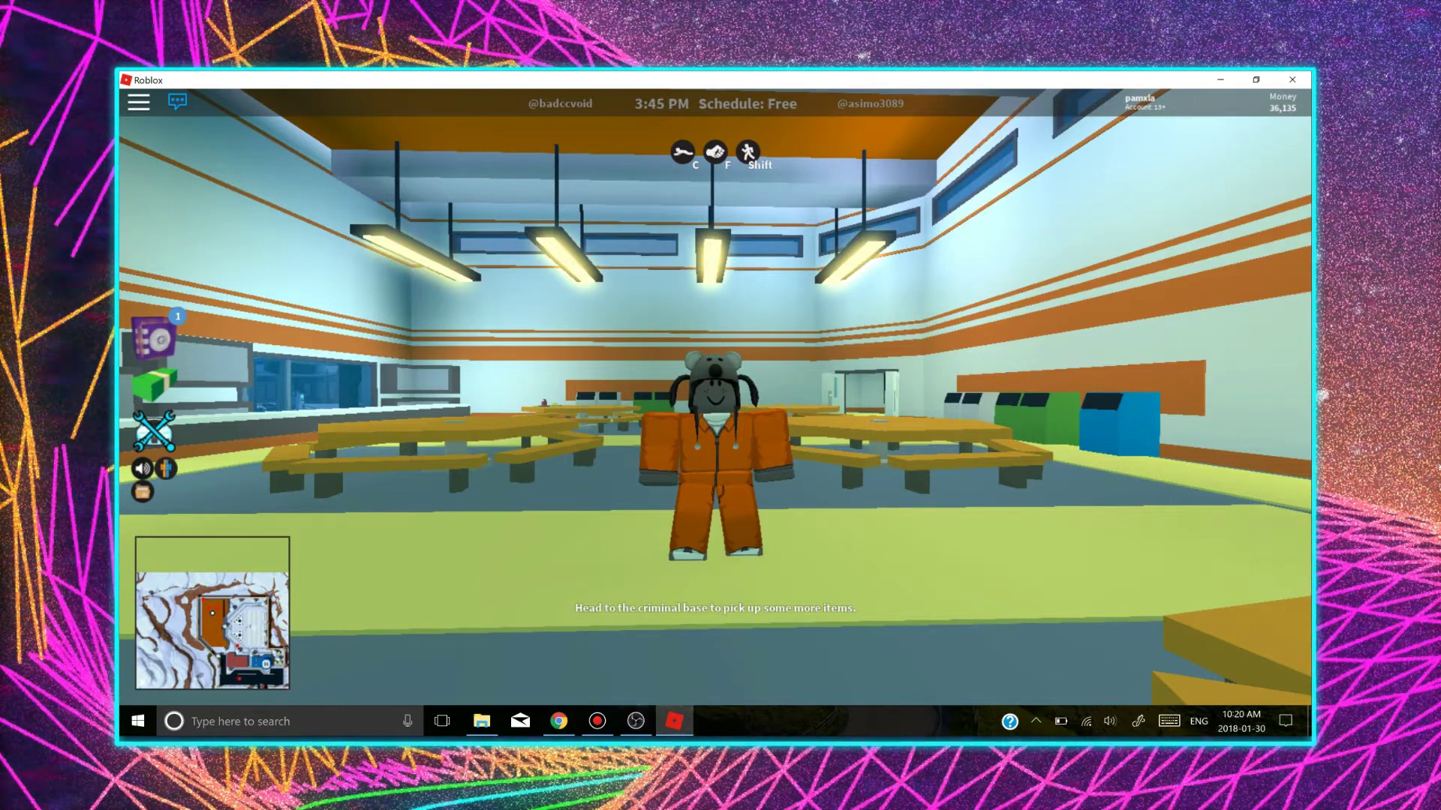
pyautogui.click(637, 722)
pyautogui.click(637, 723)
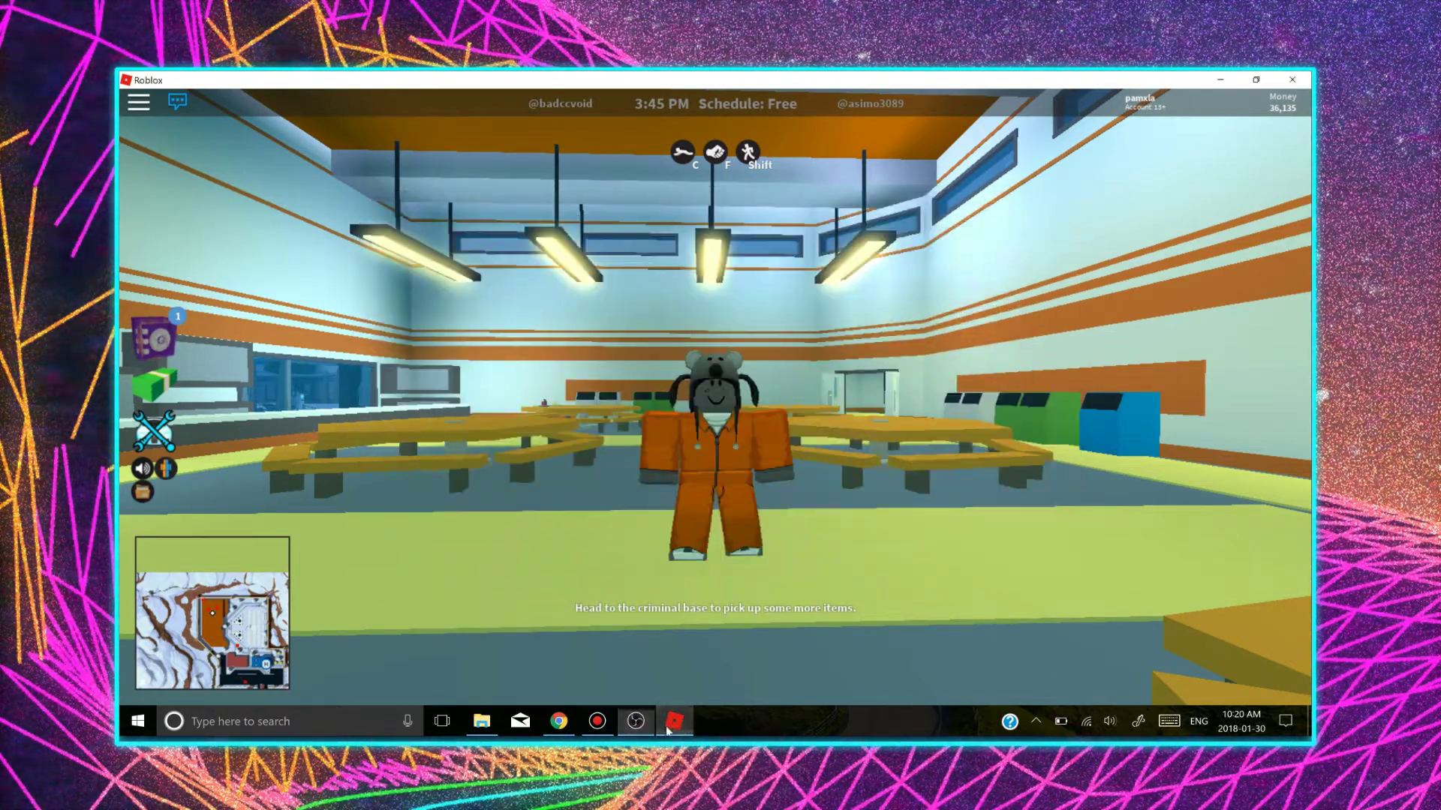
pyautogui.click(598, 721)
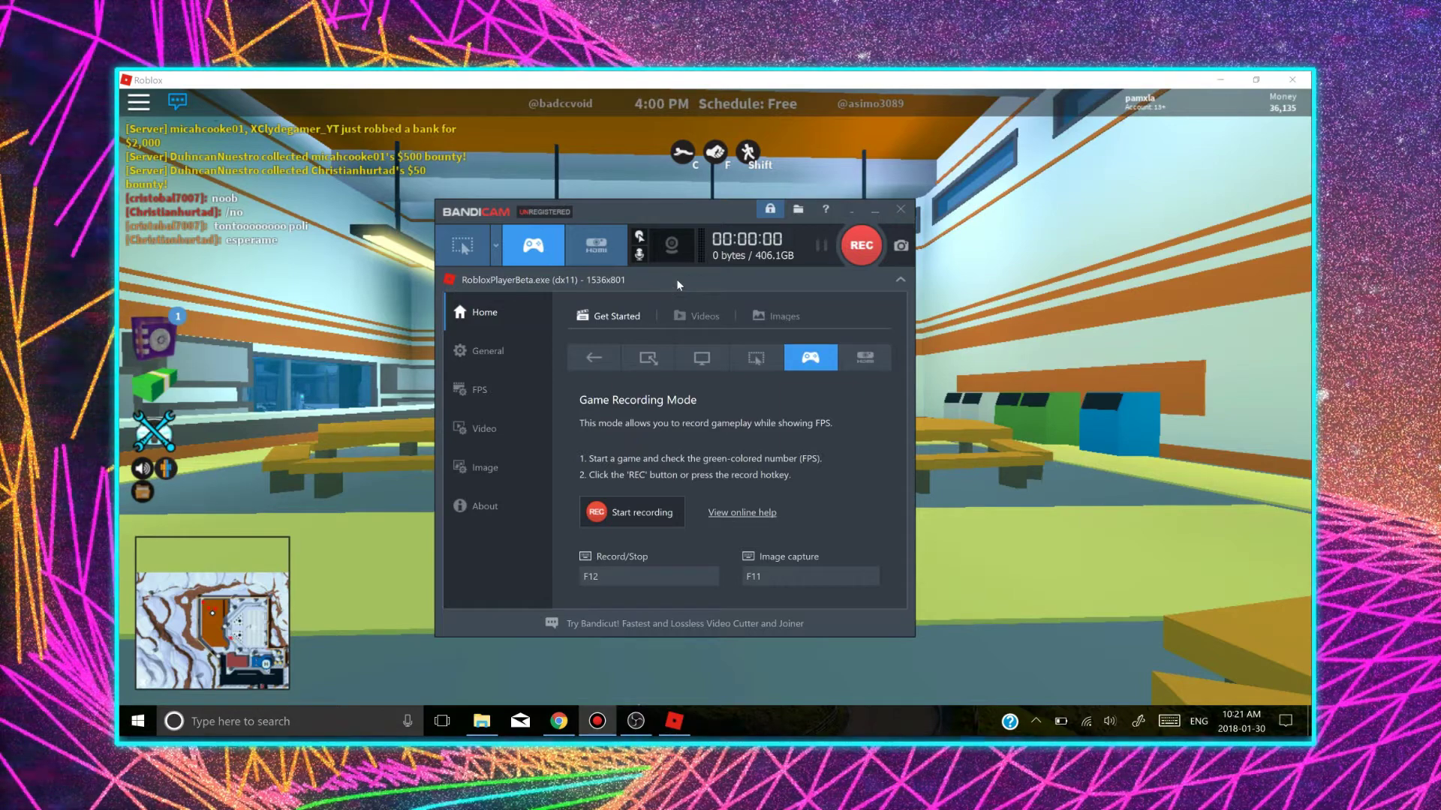
# - In Sound settings, keep the default primary device and the Yeti microphone as secondary
pyautogui.click(640, 256)
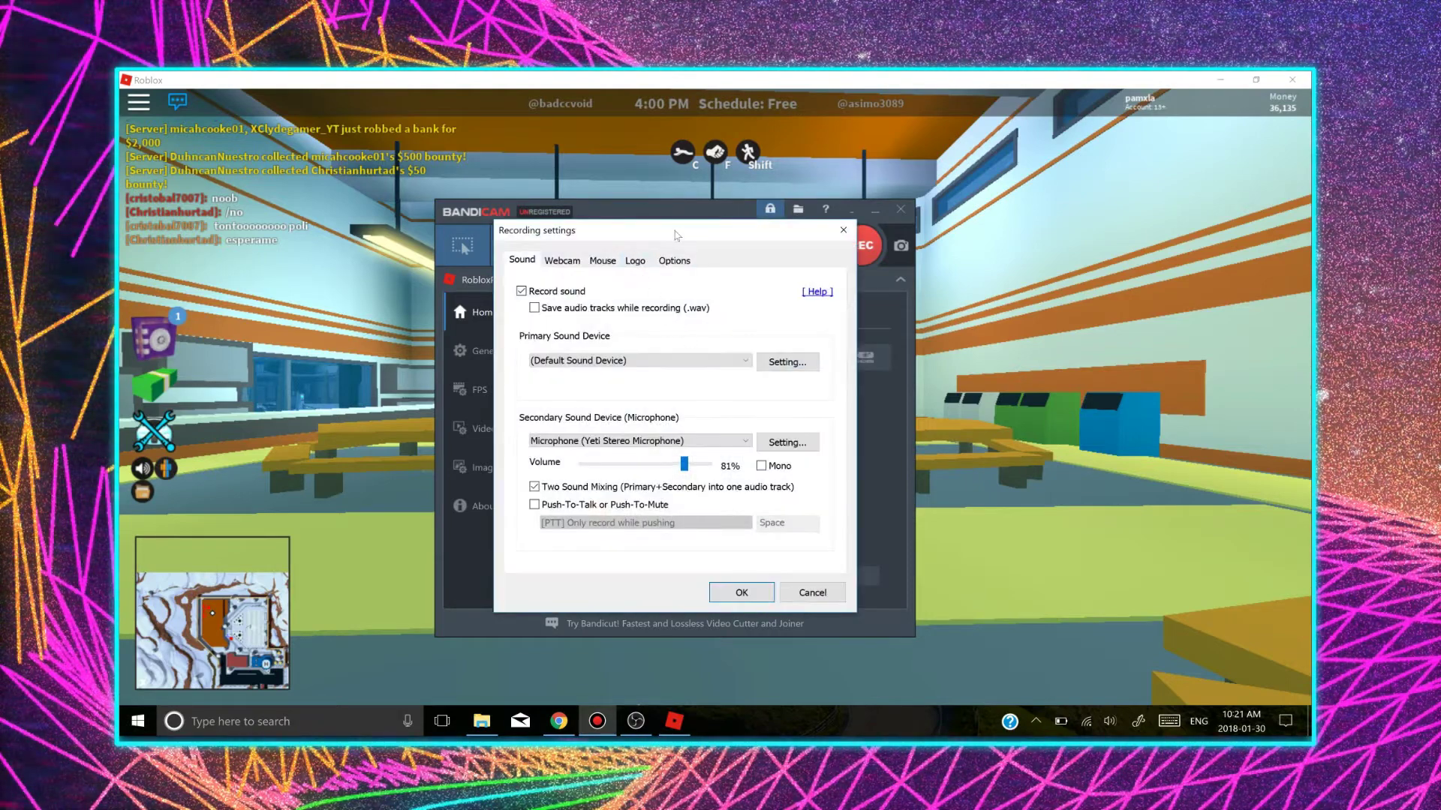
pyautogui.moveTo(698, 238); pyautogui.dragTo(701, 204)
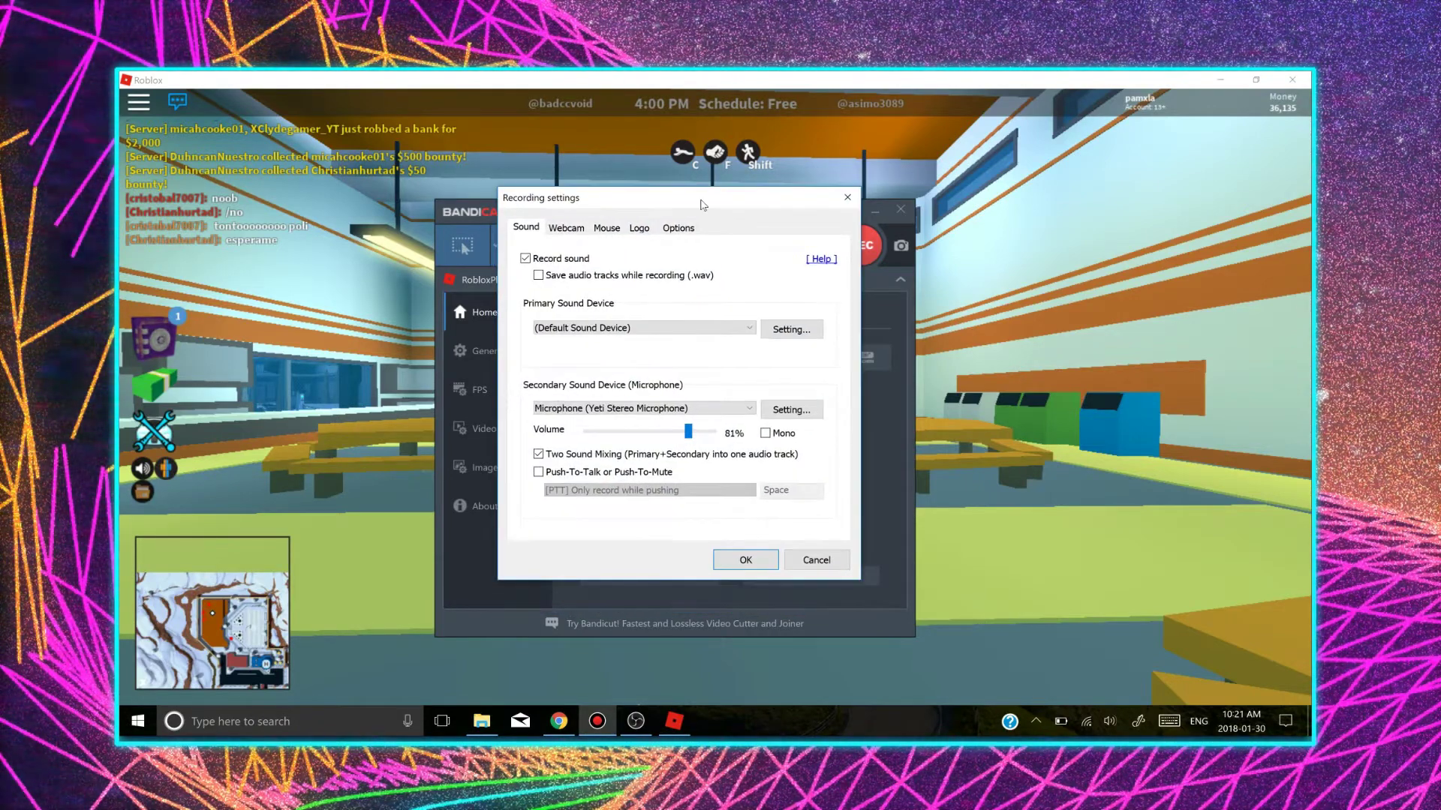
pyautogui.click(598, 331)
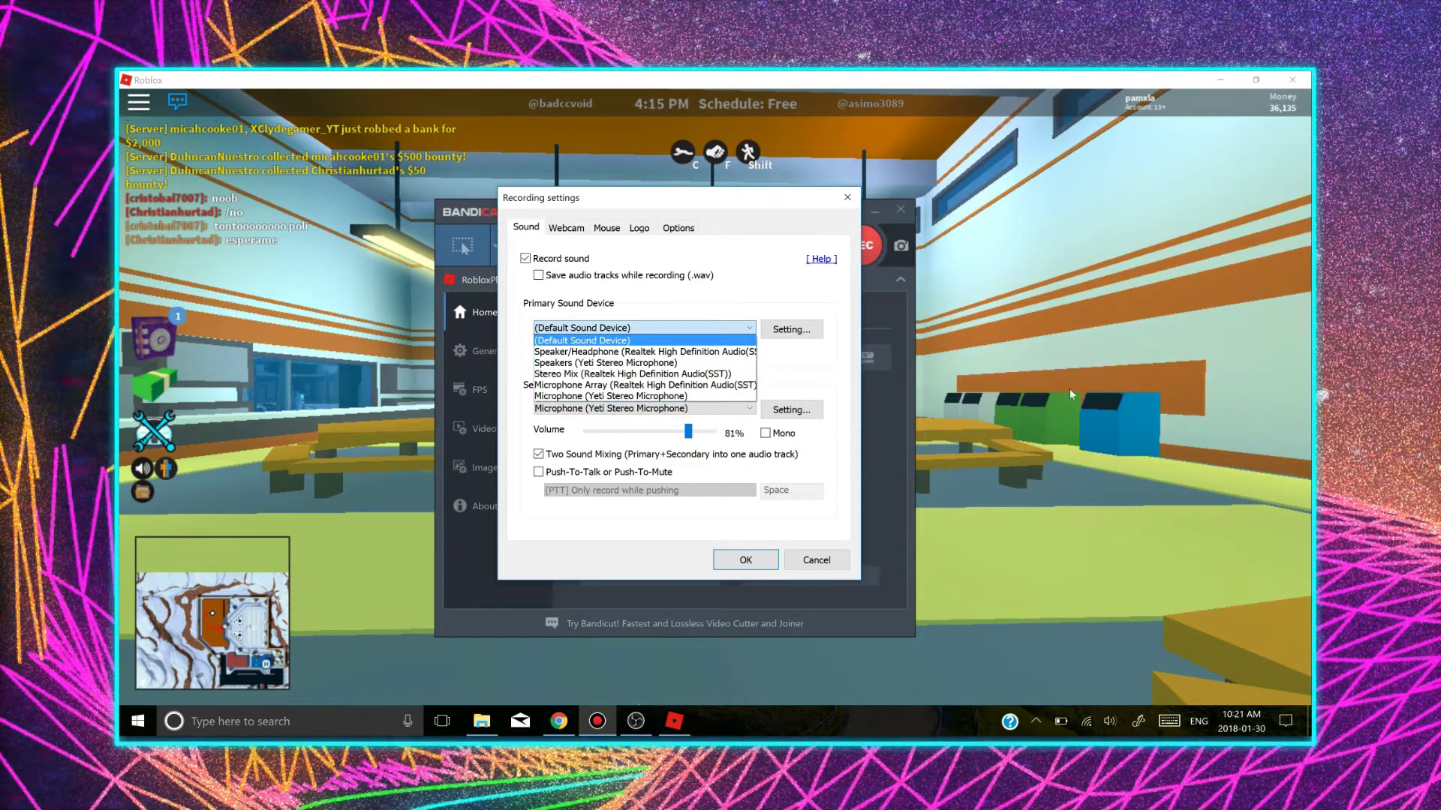
pyautogui.click(592, 339)
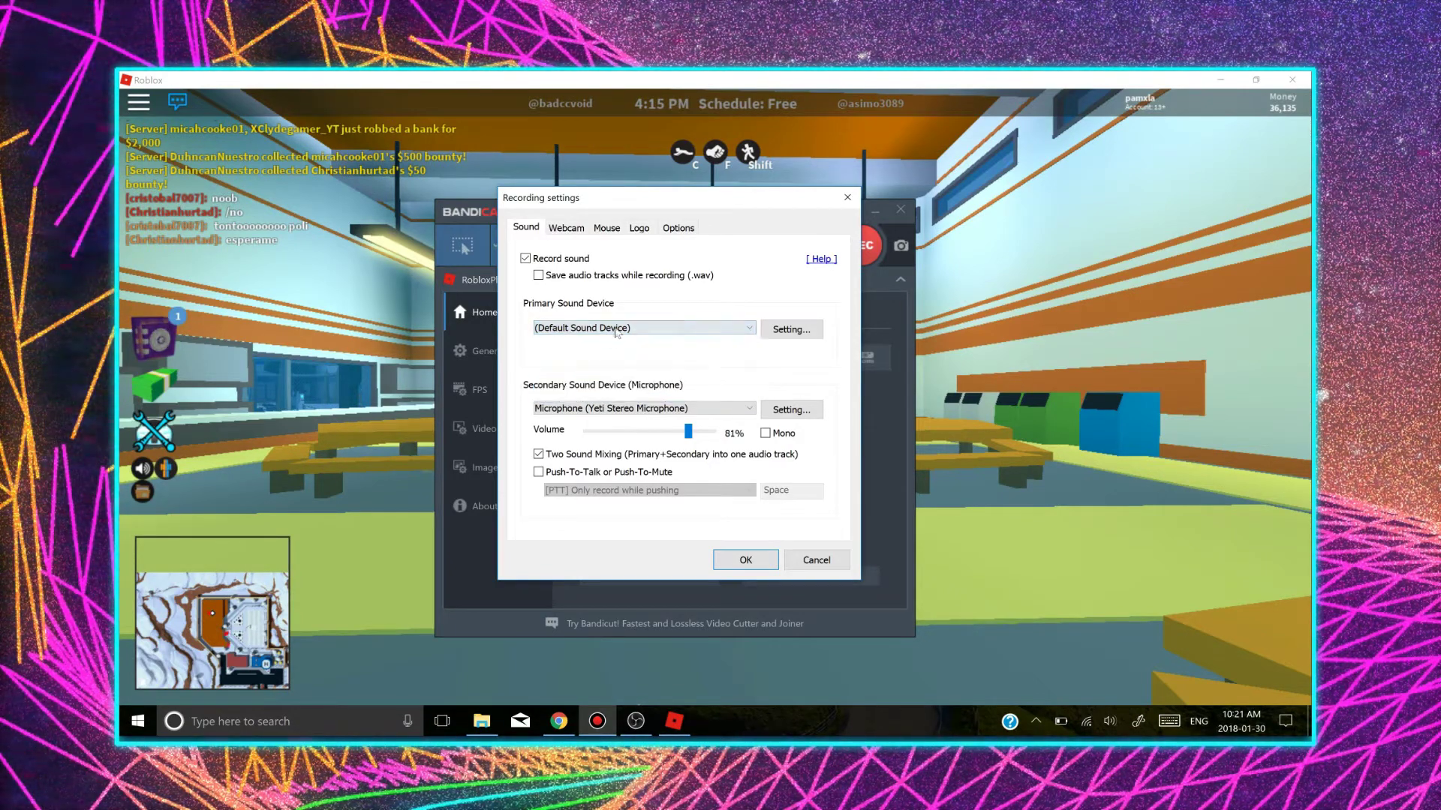
pyautogui.click(591, 407)
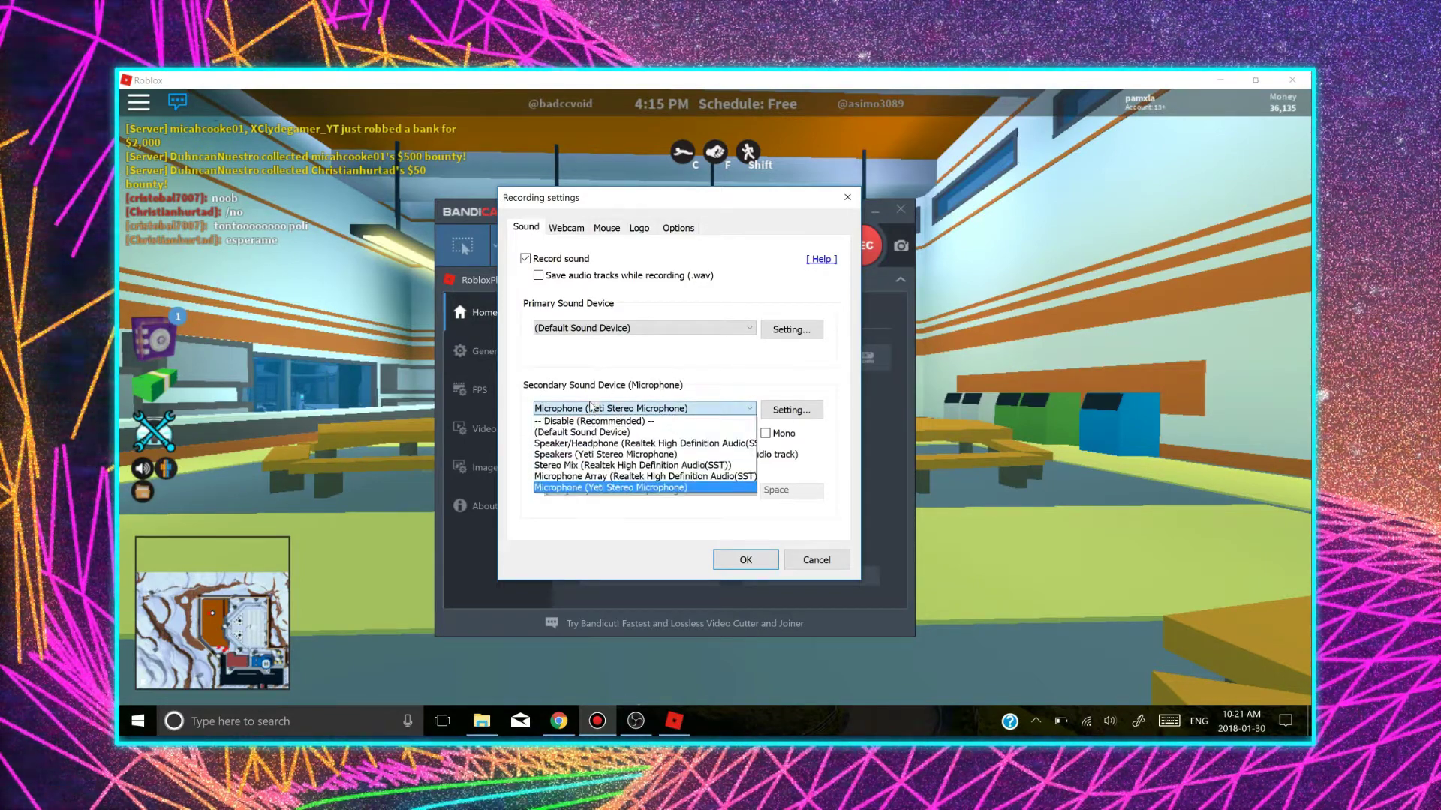
pyautogui.click(577, 489)
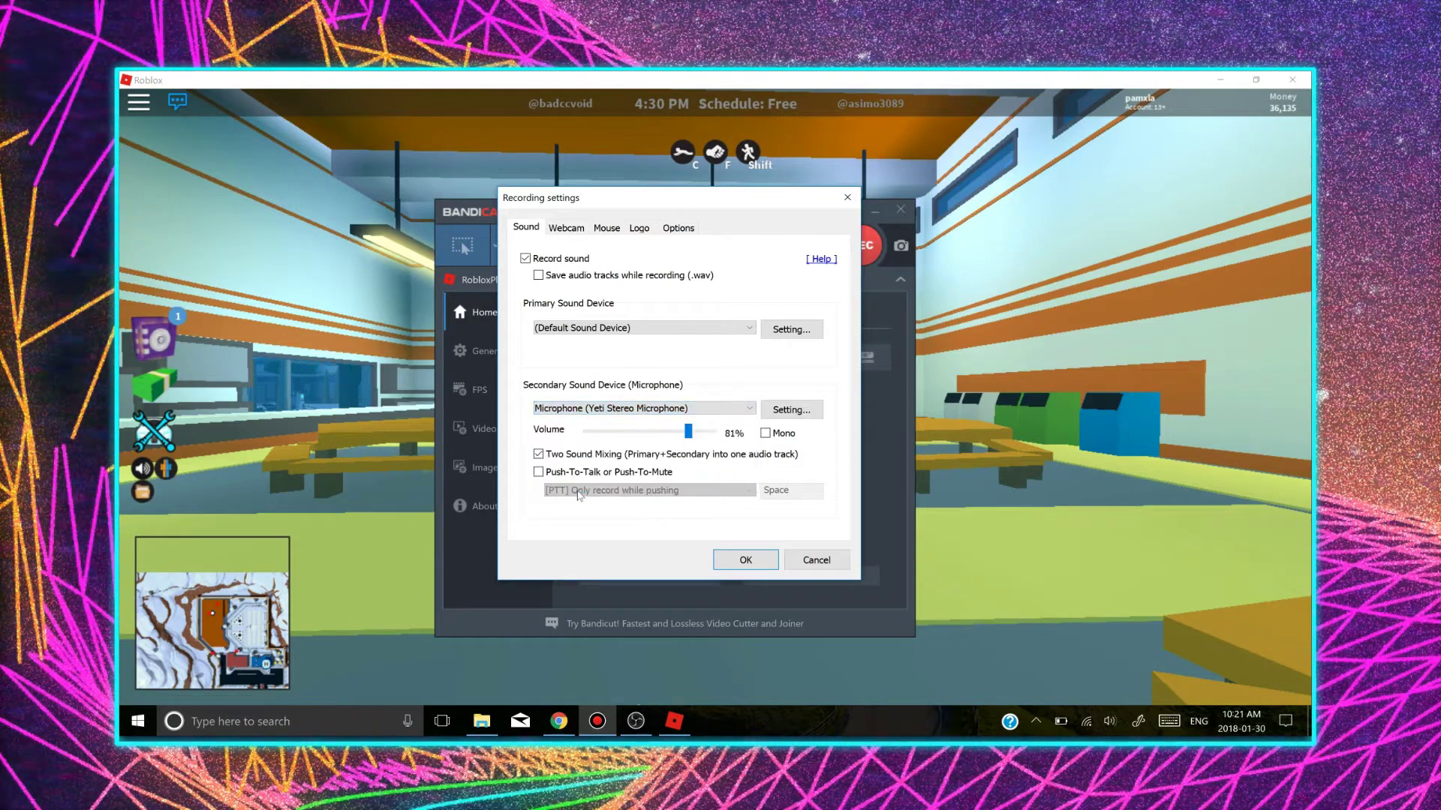
pyautogui.click(623, 409)
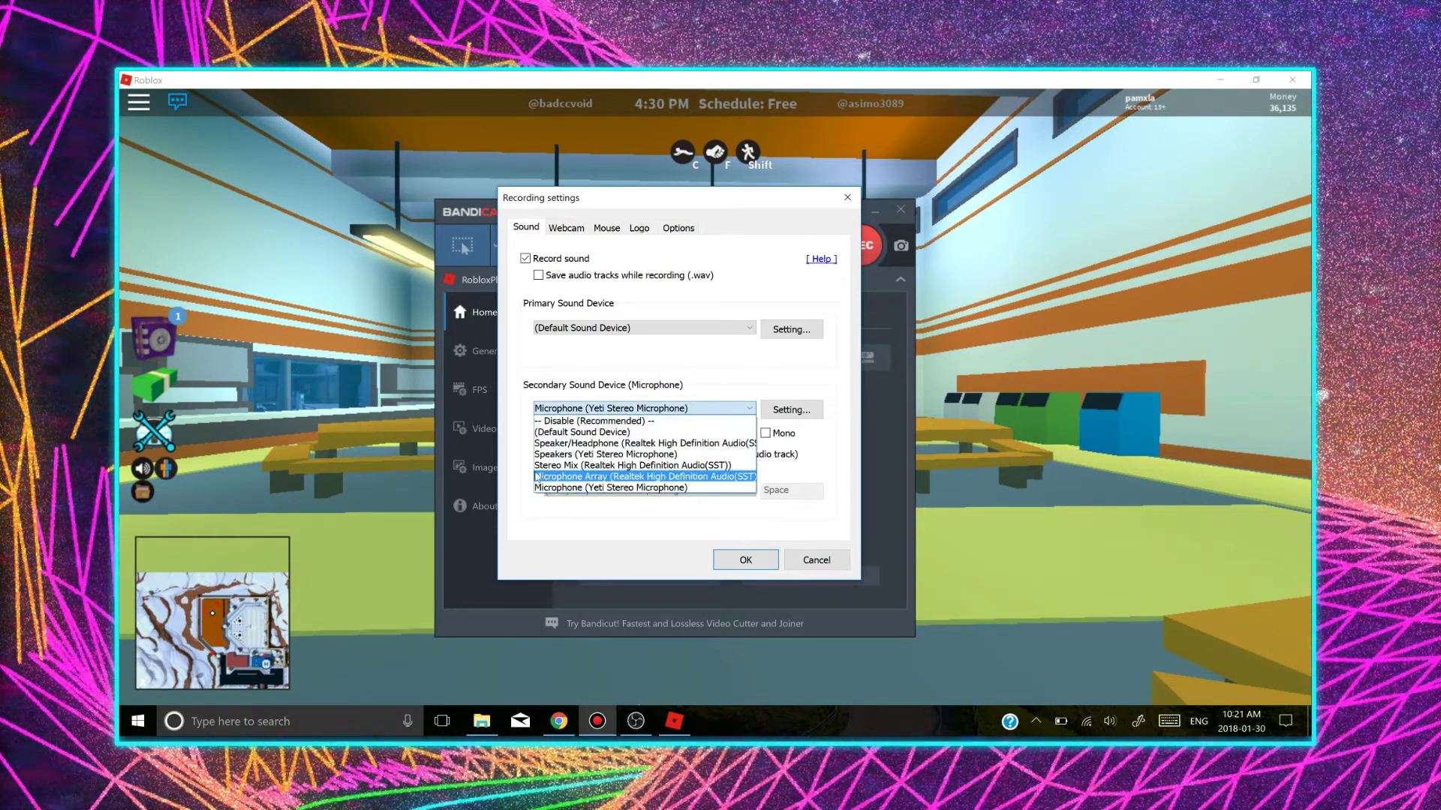
pyautogui.click(676, 408)
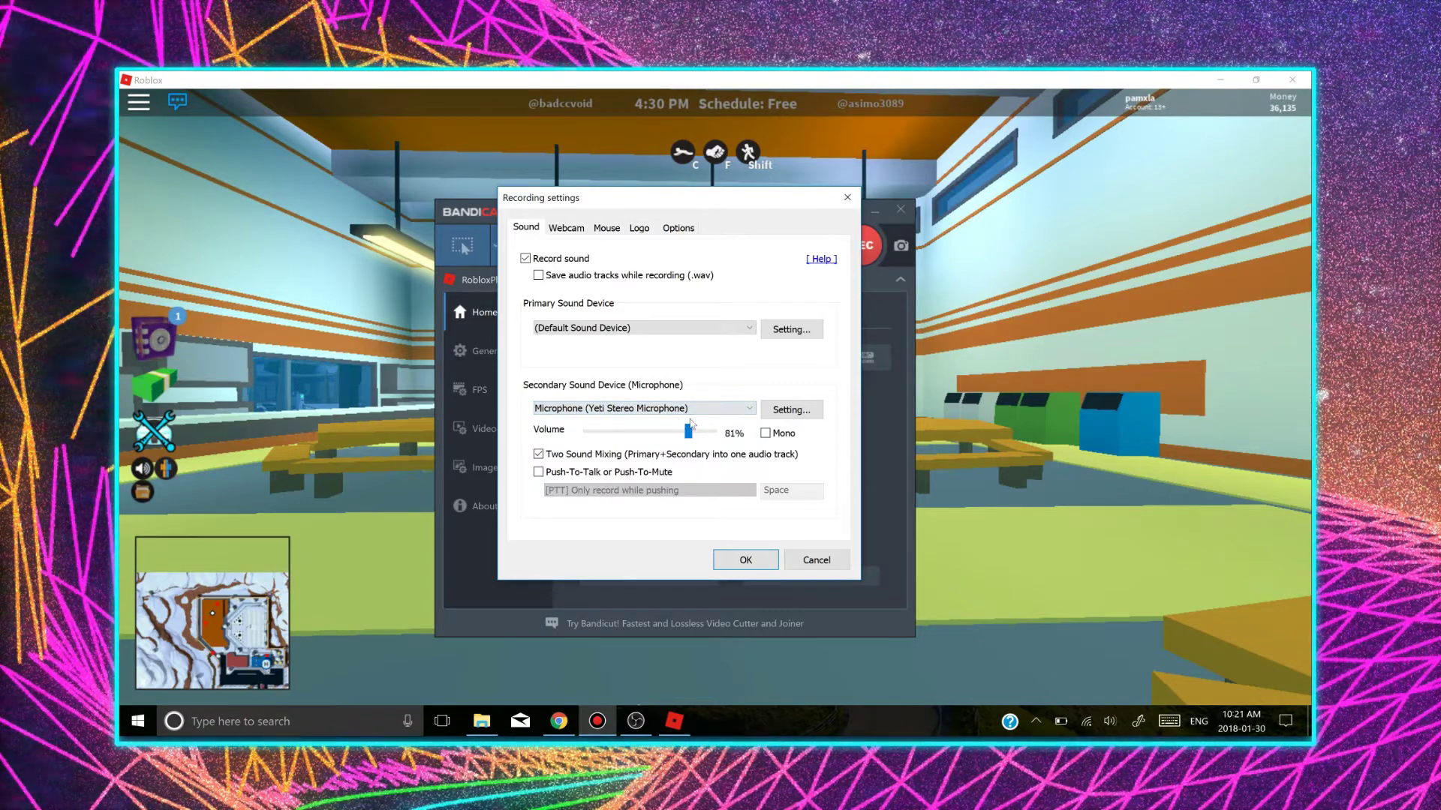
# - Lower the microphone volume from 81% to 75% and save the sound settings
pyautogui.moveTo(689, 433)
pyautogui.mouseDown()
pyautogui.moveTo(614, 441)
pyautogui.moveTo(682, 439)
pyautogui.mouseUp()
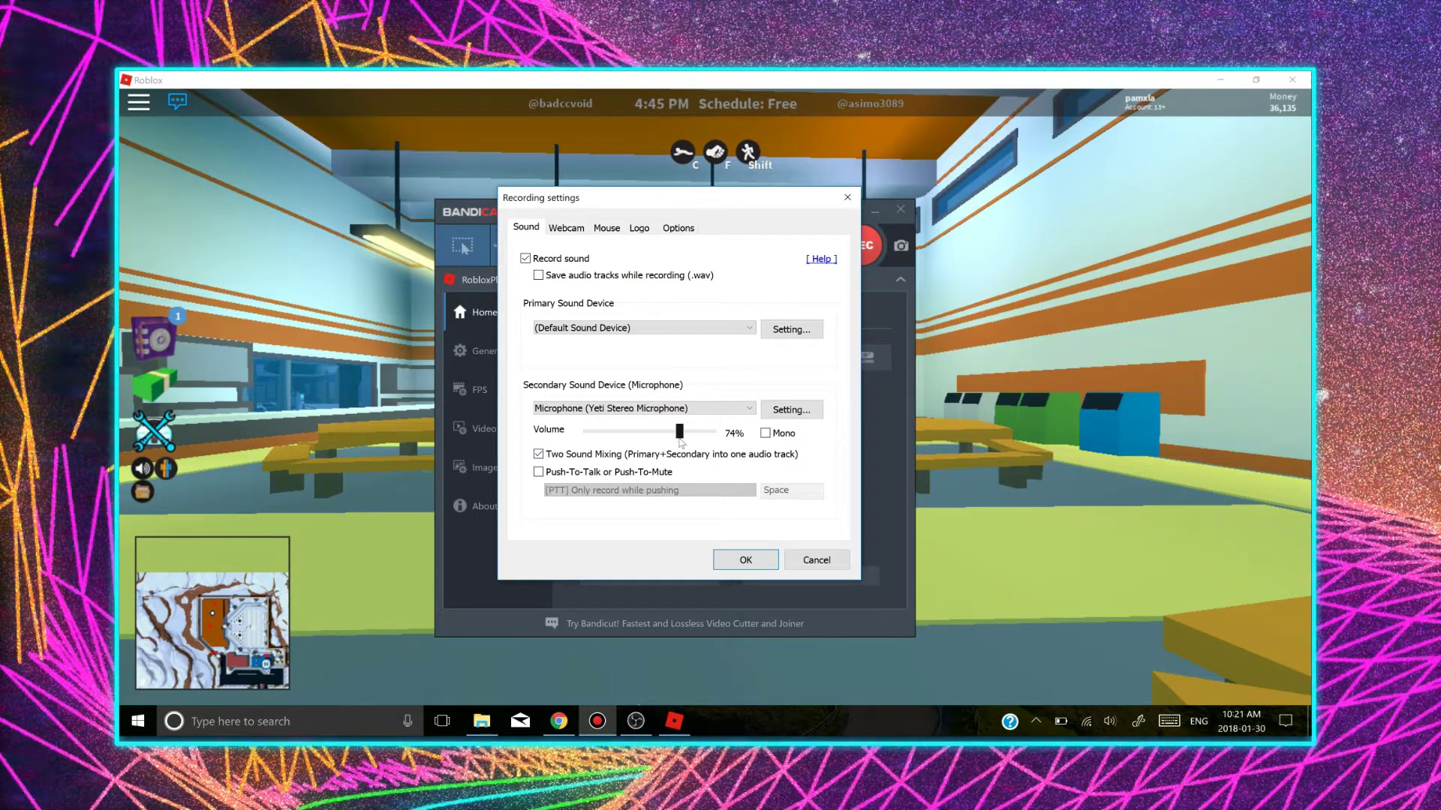
pyautogui.click(680, 442)
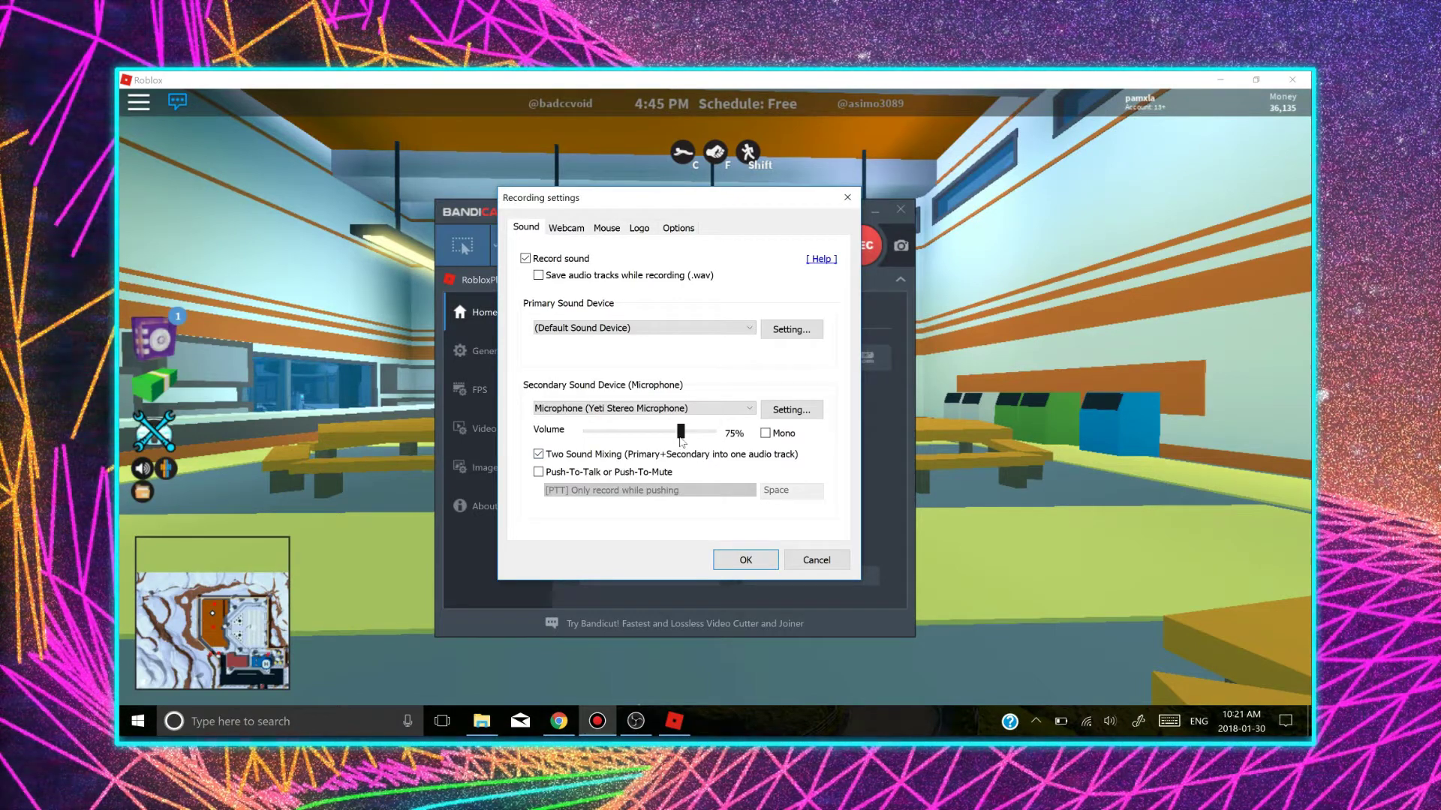
pyautogui.click(749, 567)
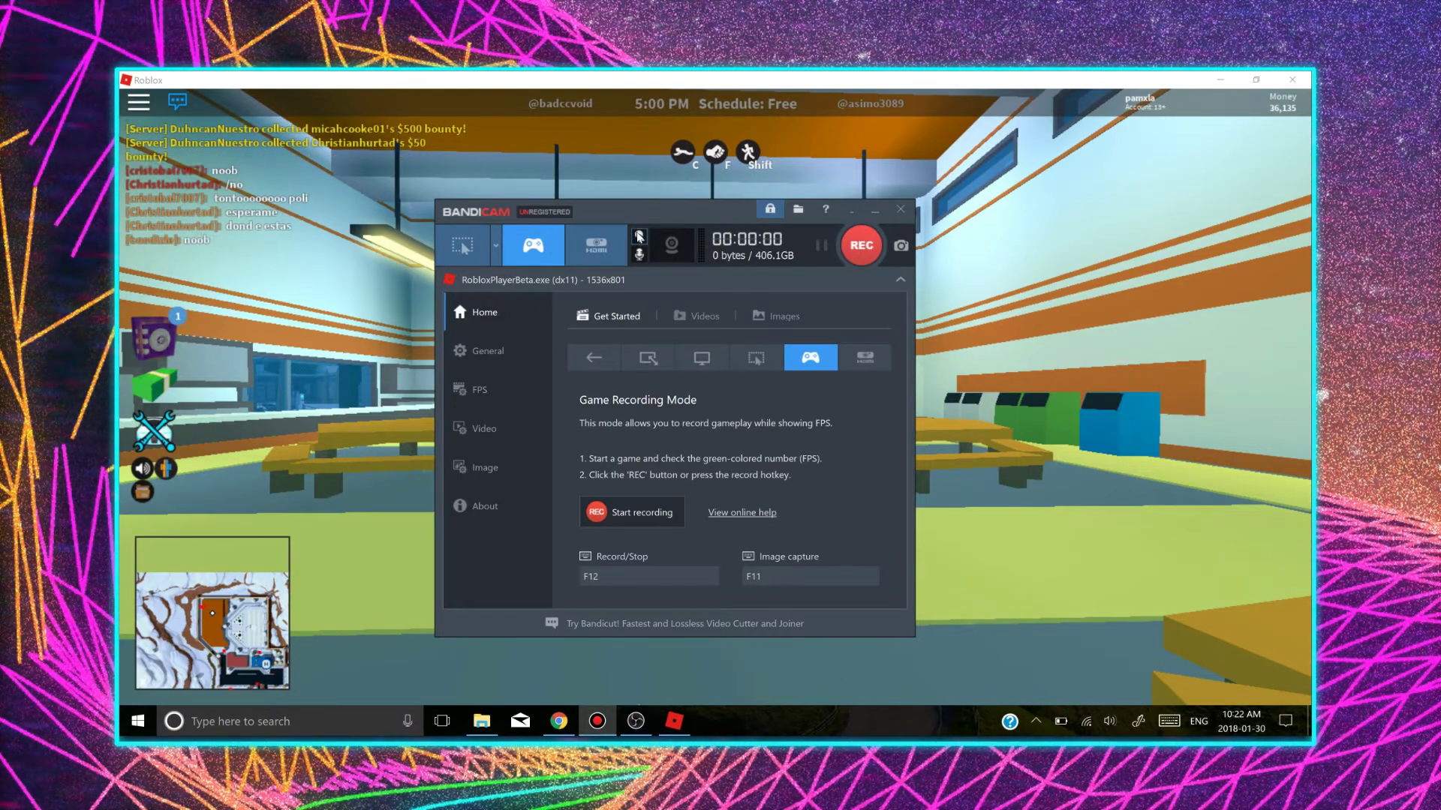
# - In Mouse settings, keep the cursor shown and set the right-click colour to pink
pyautogui.click(640, 238)
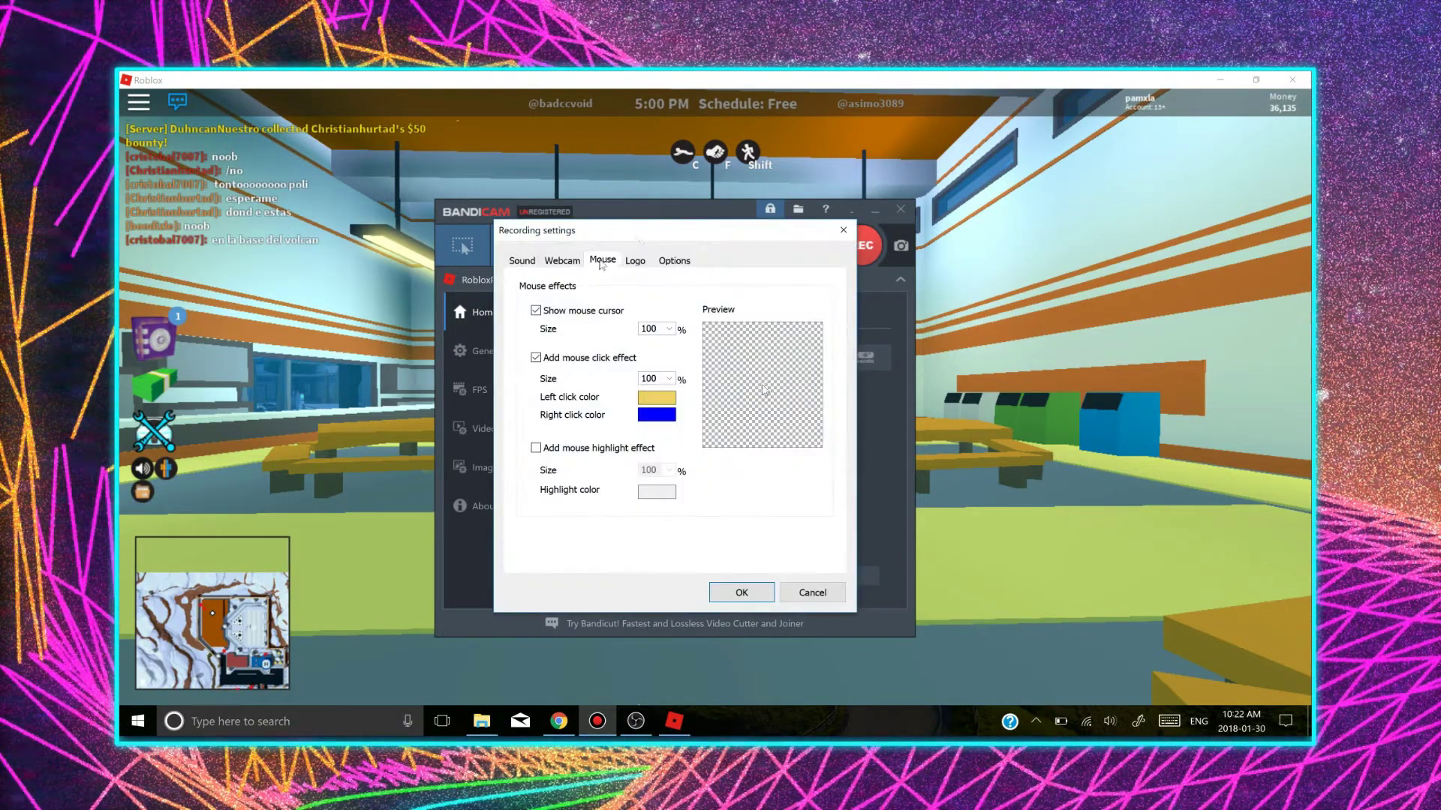
pyautogui.moveTo(655, 230); pyautogui.dragTo(683, 183)
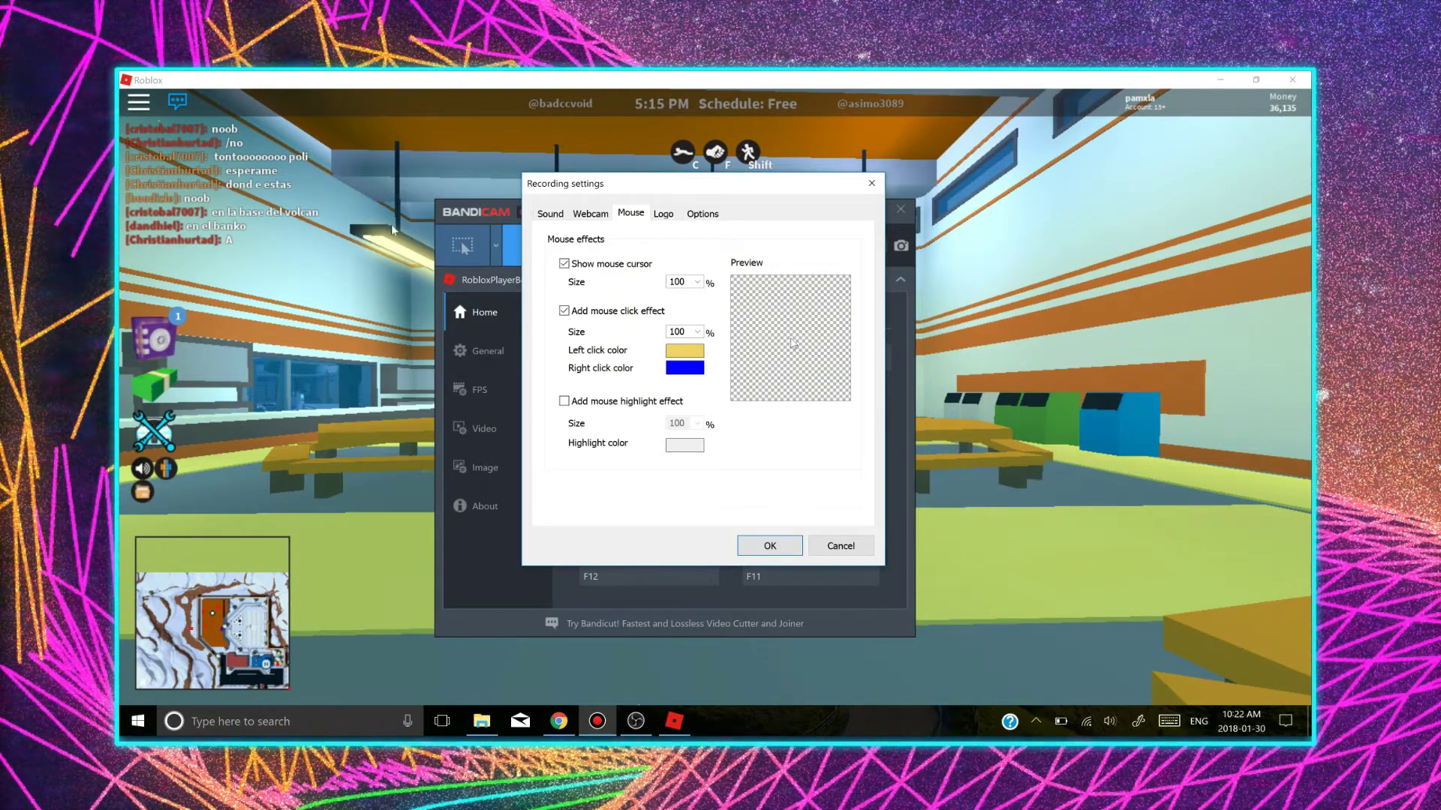
pyautogui.click(566, 267)
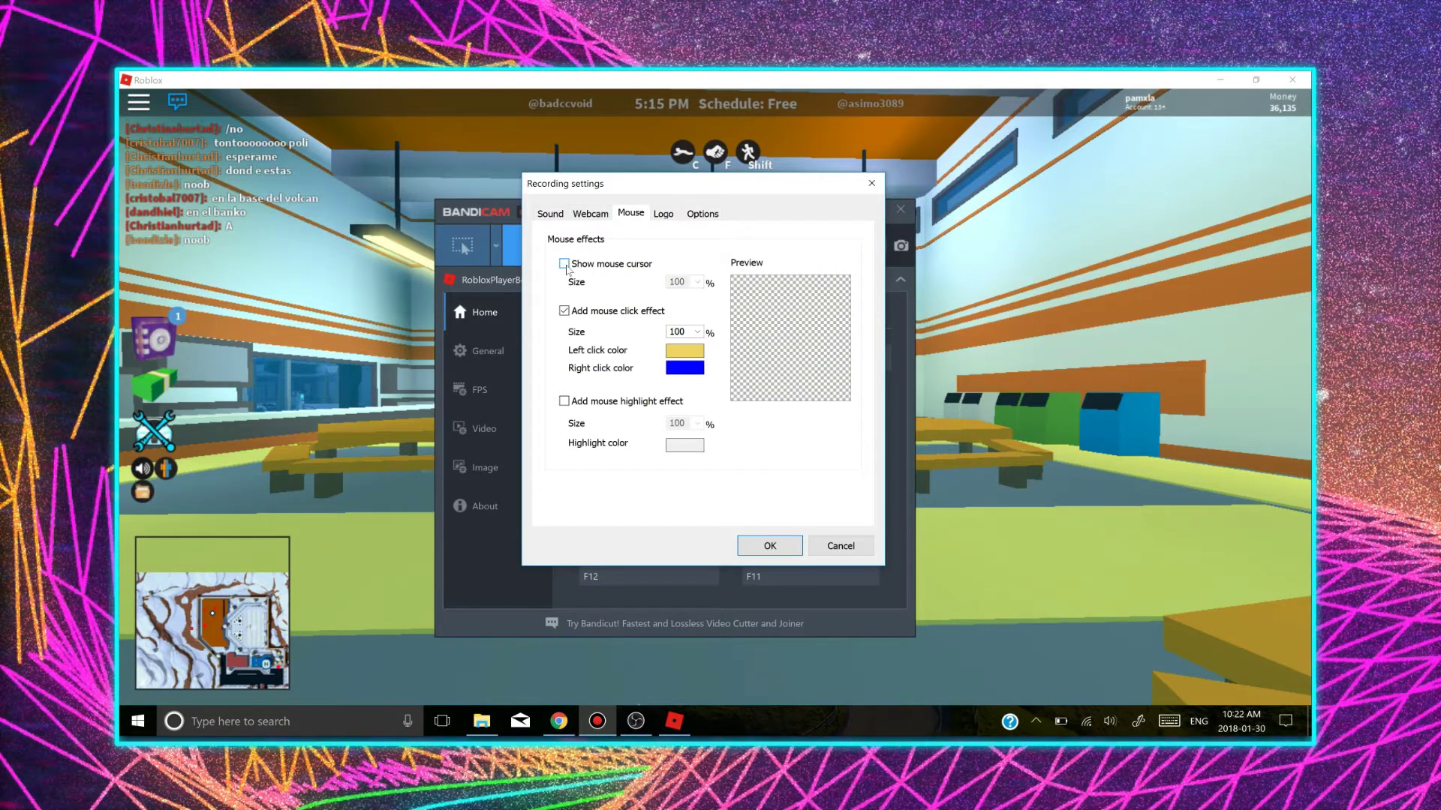
pyautogui.click(566, 267)
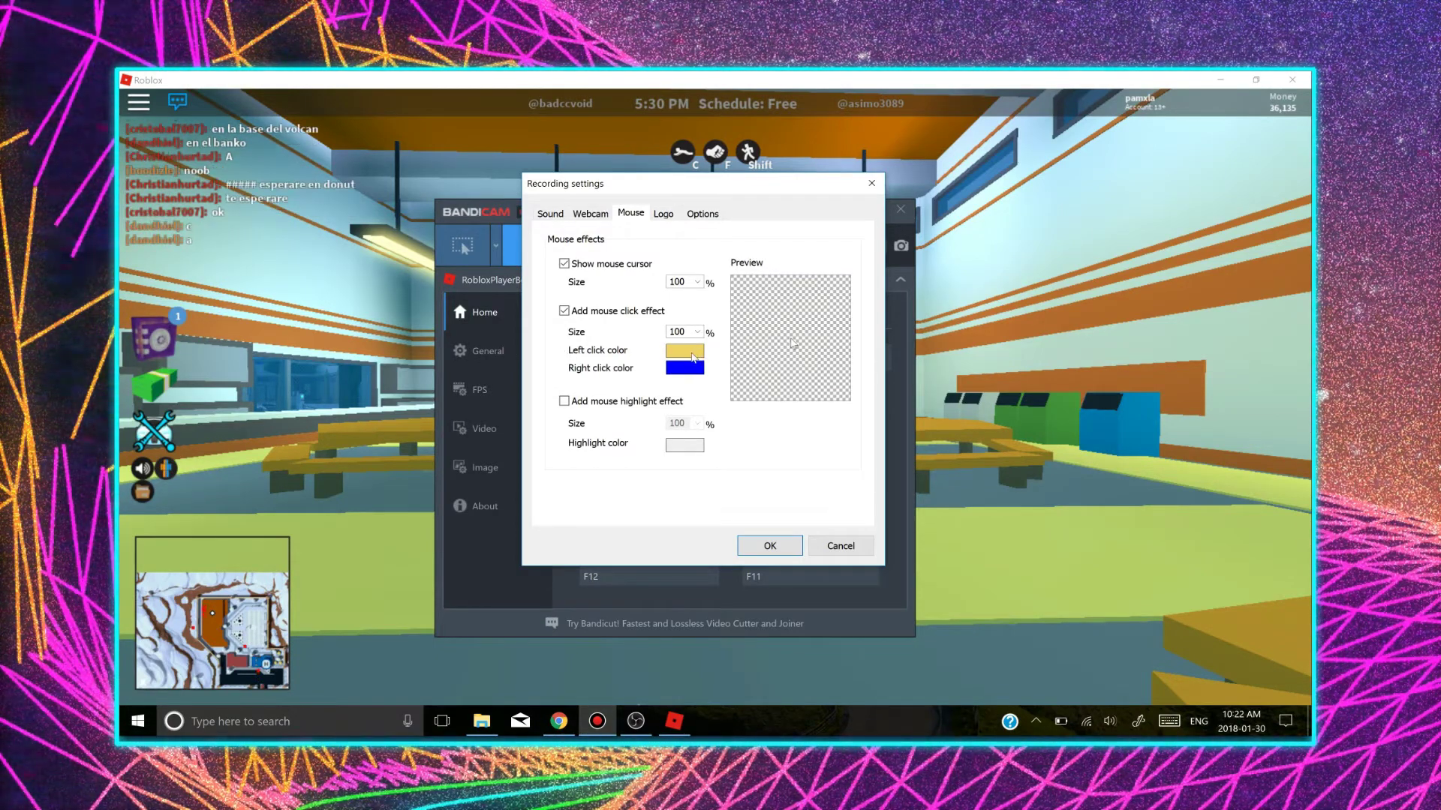
pyautogui.click(679, 367)
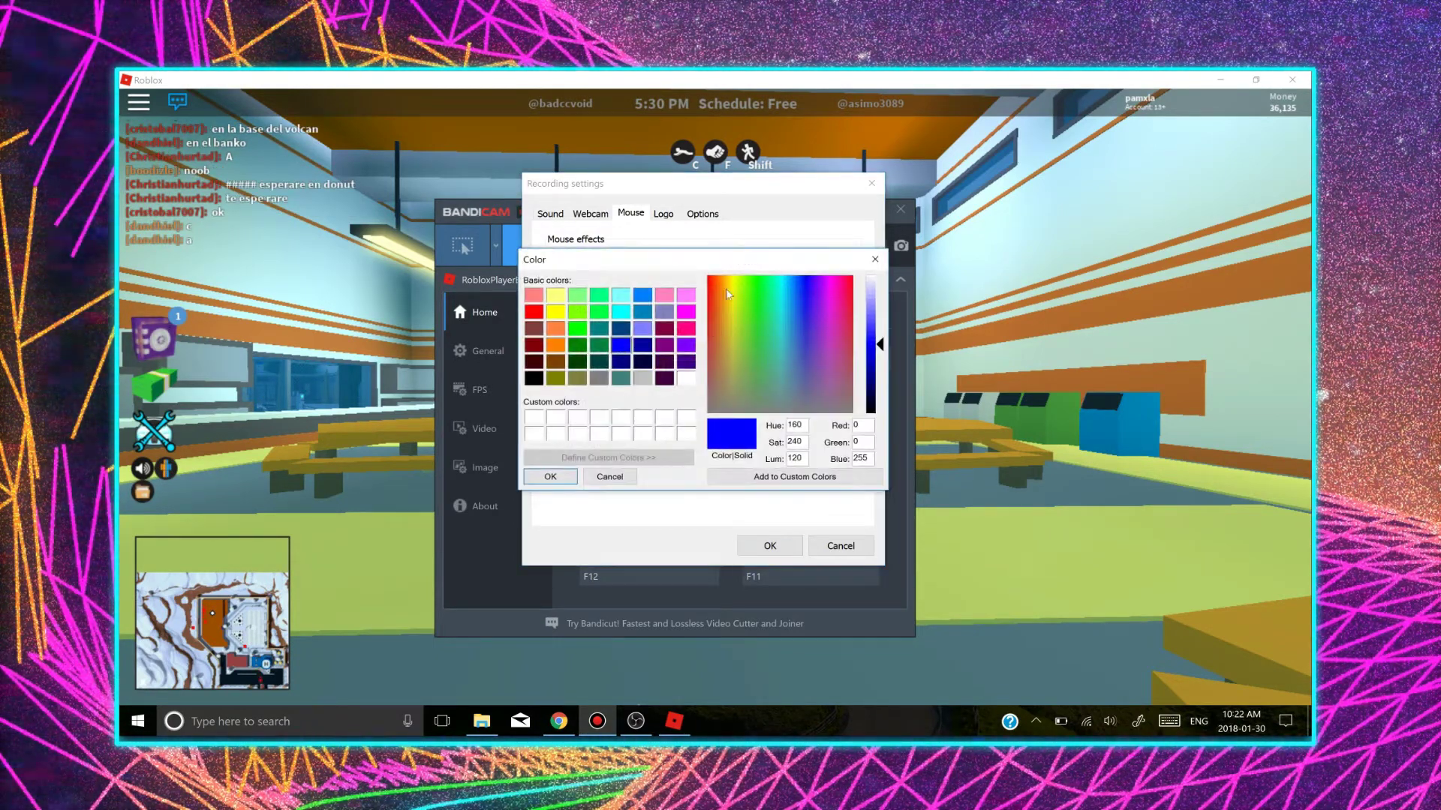
pyautogui.moveTo(758, 336); pyautogui.dragTo(826, 286)
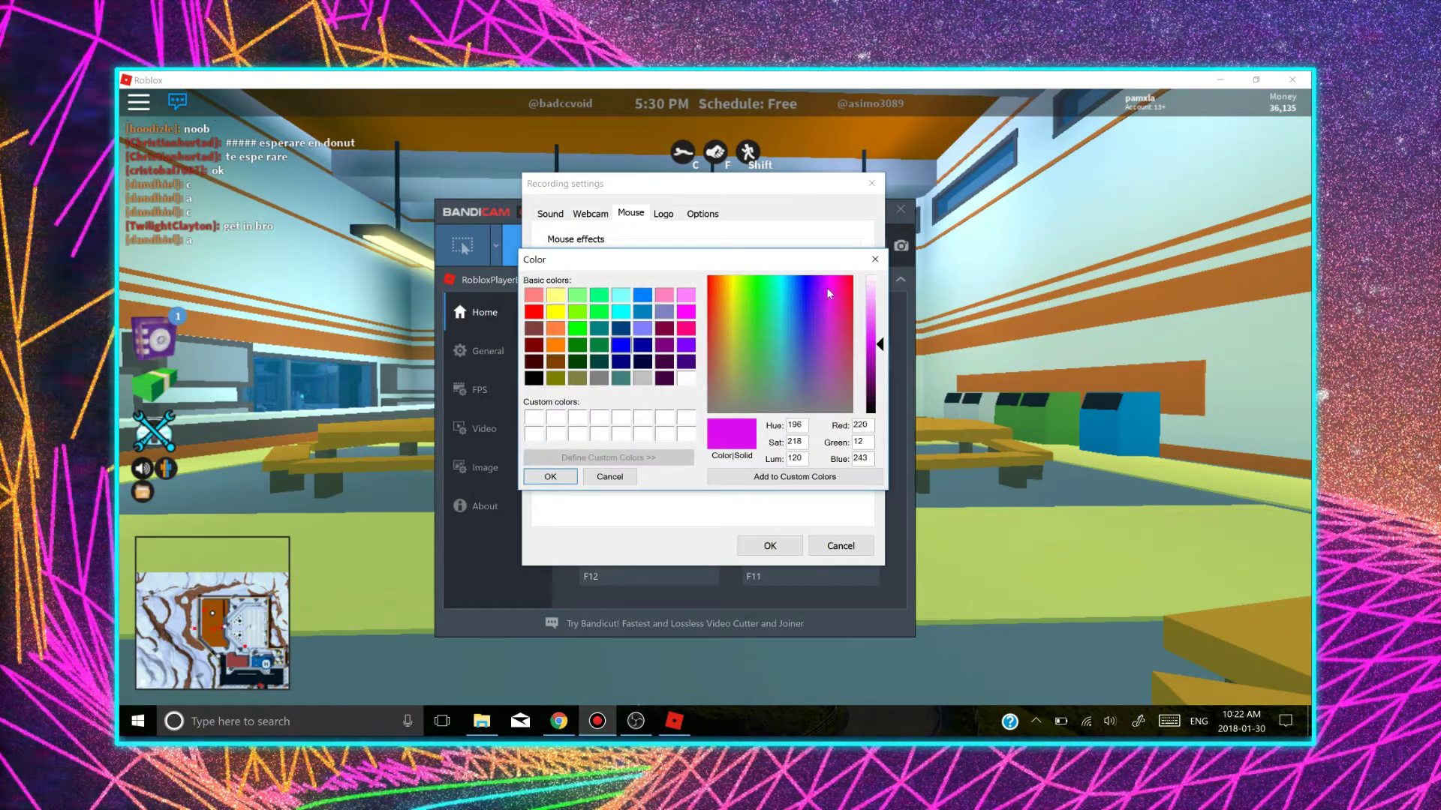
pyautogui.moveTo(876, 342); pyautogui.dragTo(876, 322)
pyautogui.click(550, 477)
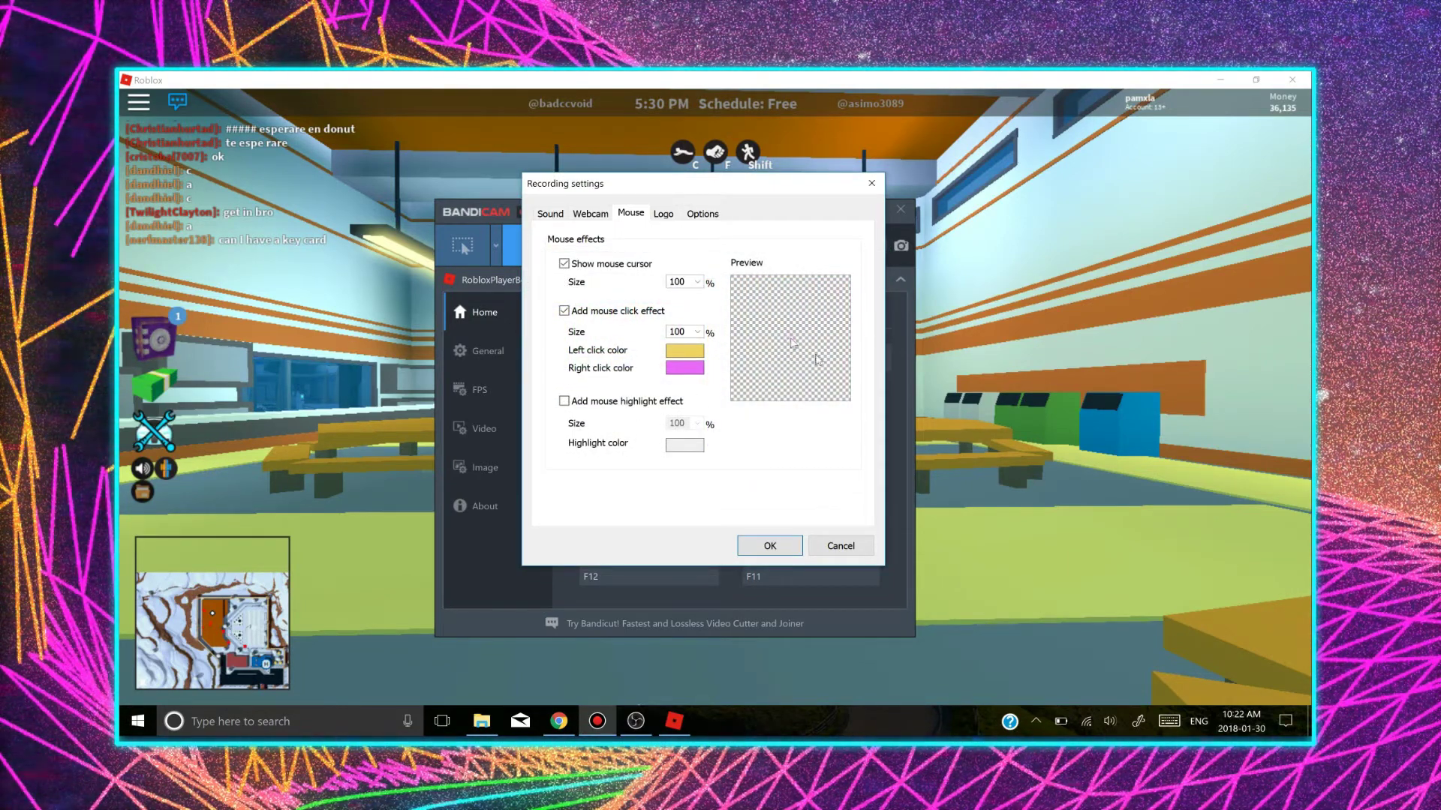
# - Turn on the mouse highlight effect, keeping its colour yellow
pyautogui.click(602, 402)
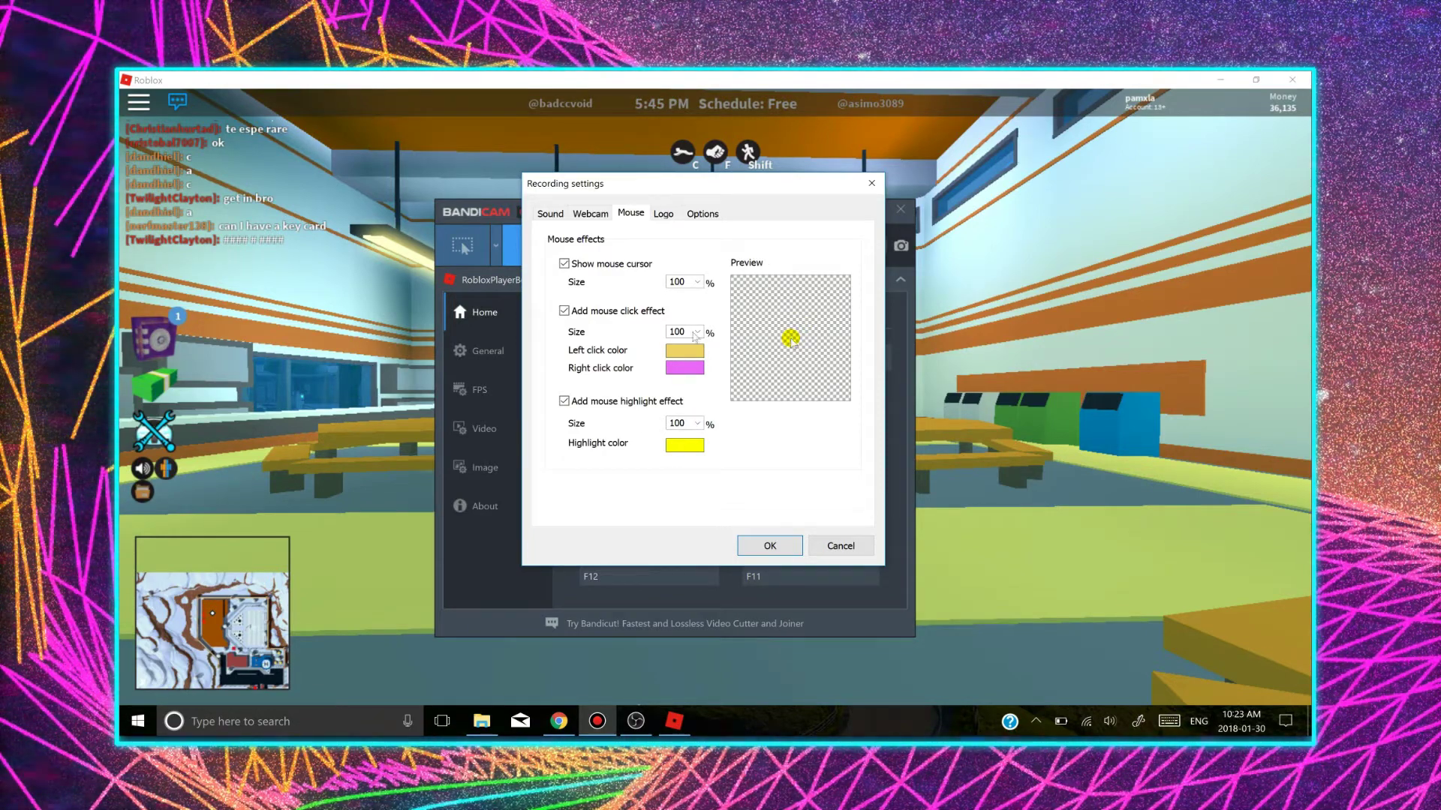
pyautogui.click(686, 447)
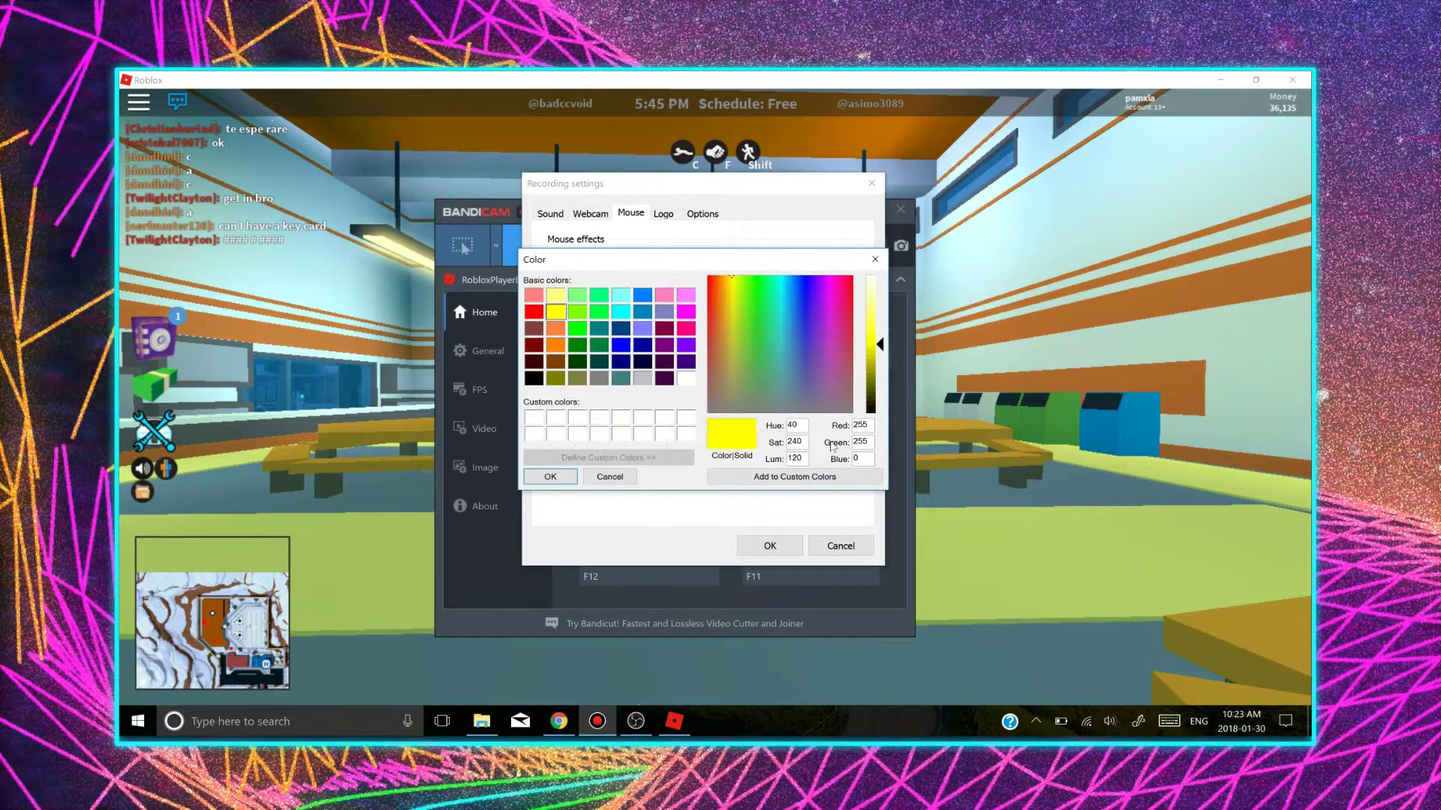
pyautogui.press('Return')
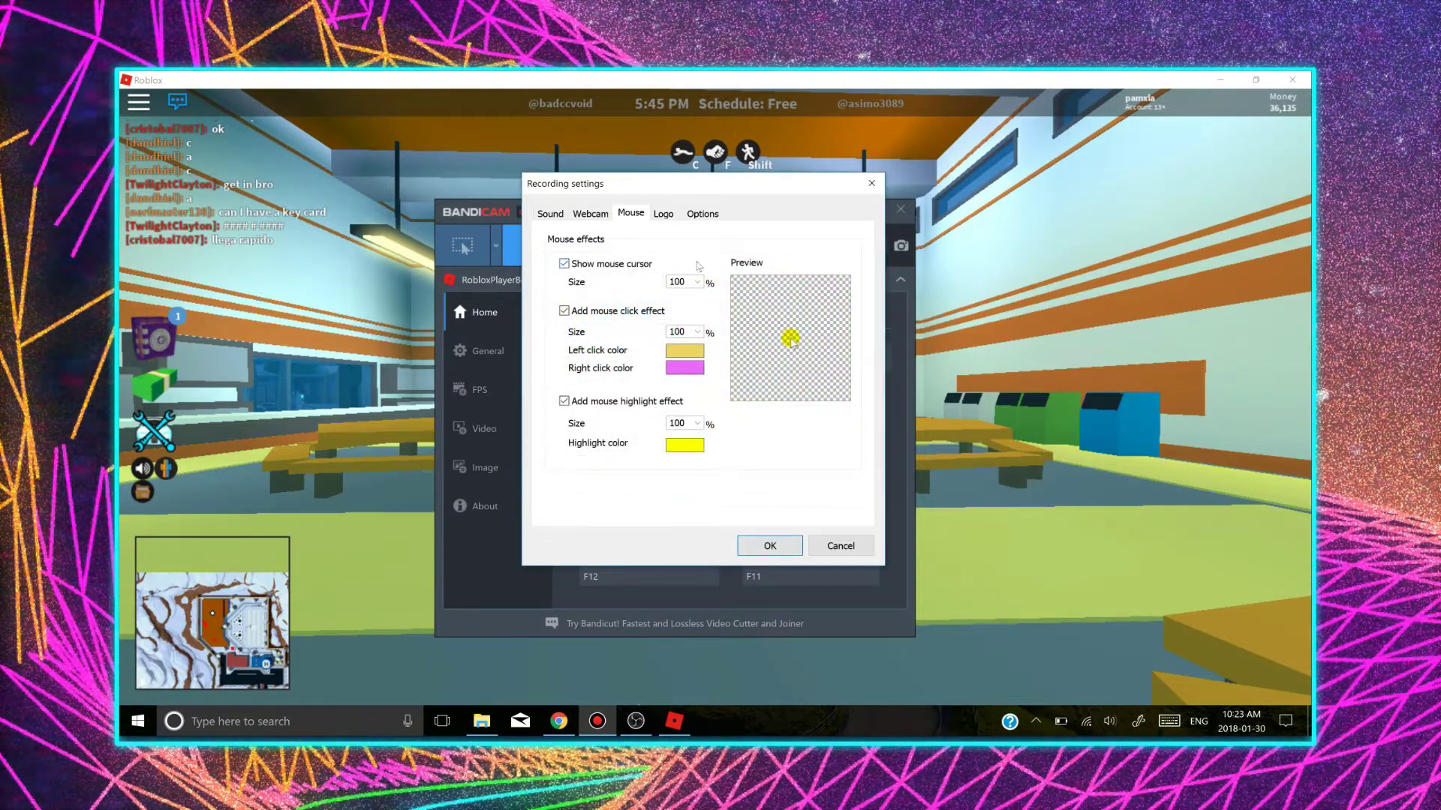
pyautogui.click(664, 214)
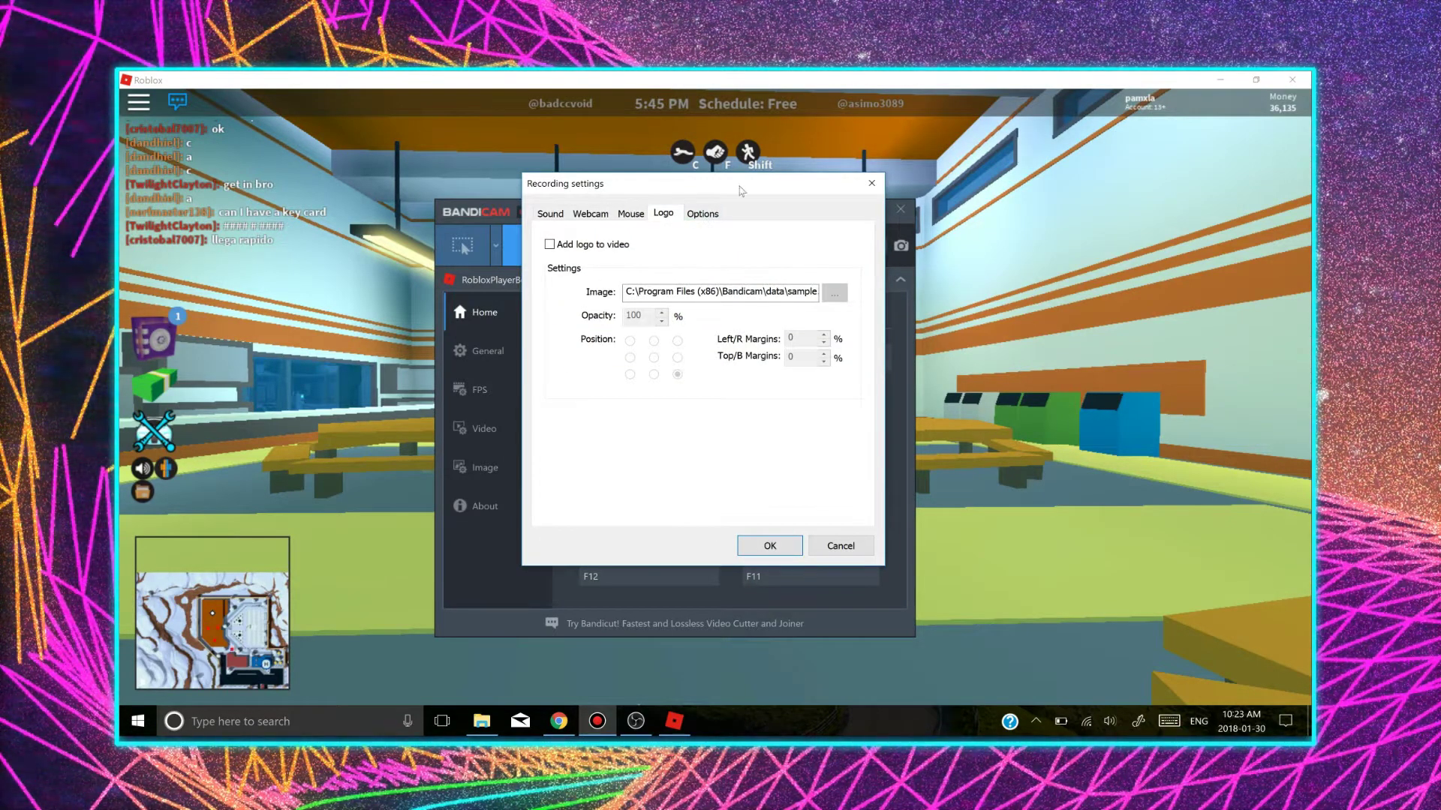
# - Browse the Logo and Options pages, return to Mouse, and save the recording settings
pyautogui.click(698, 216)
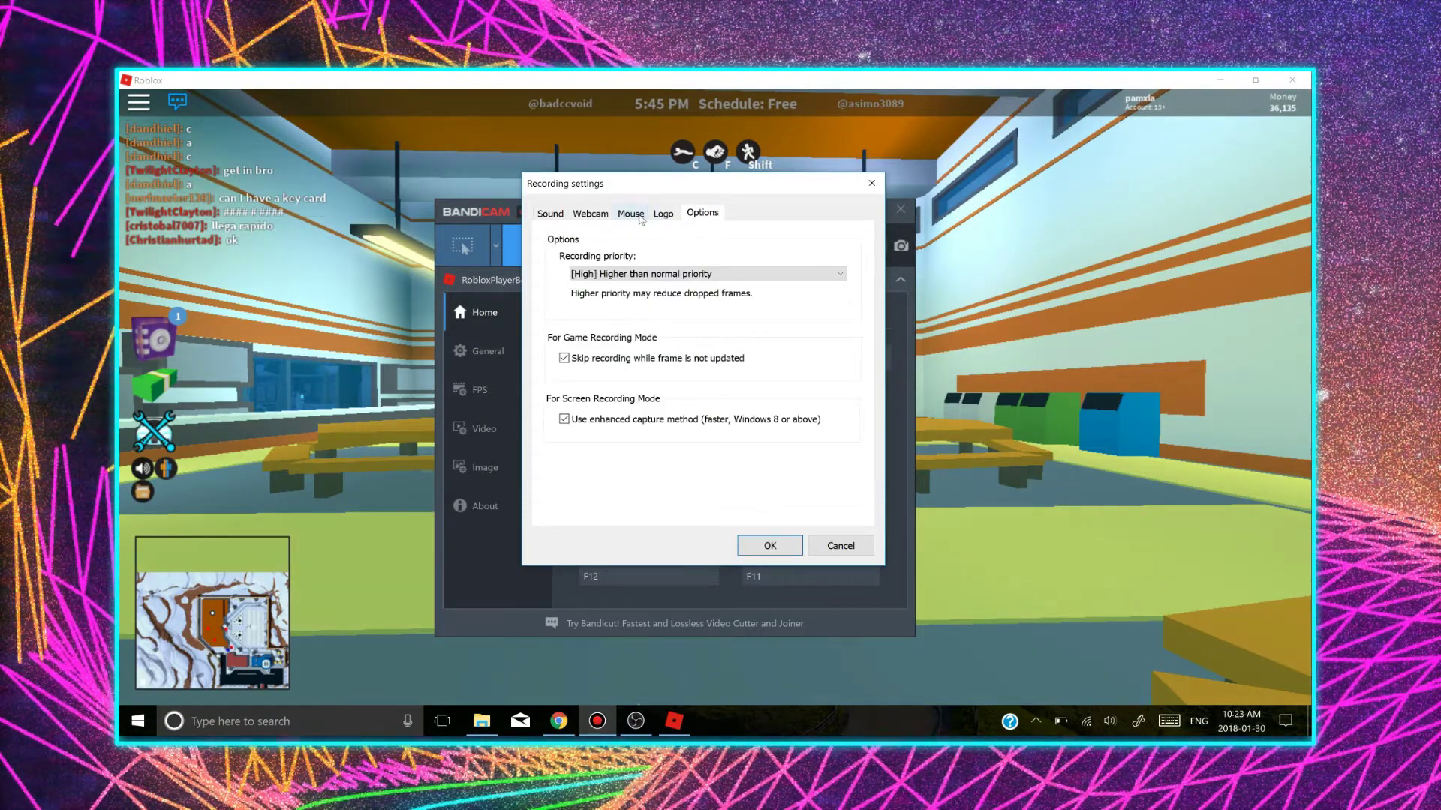
pyautogui.click(665, 218)
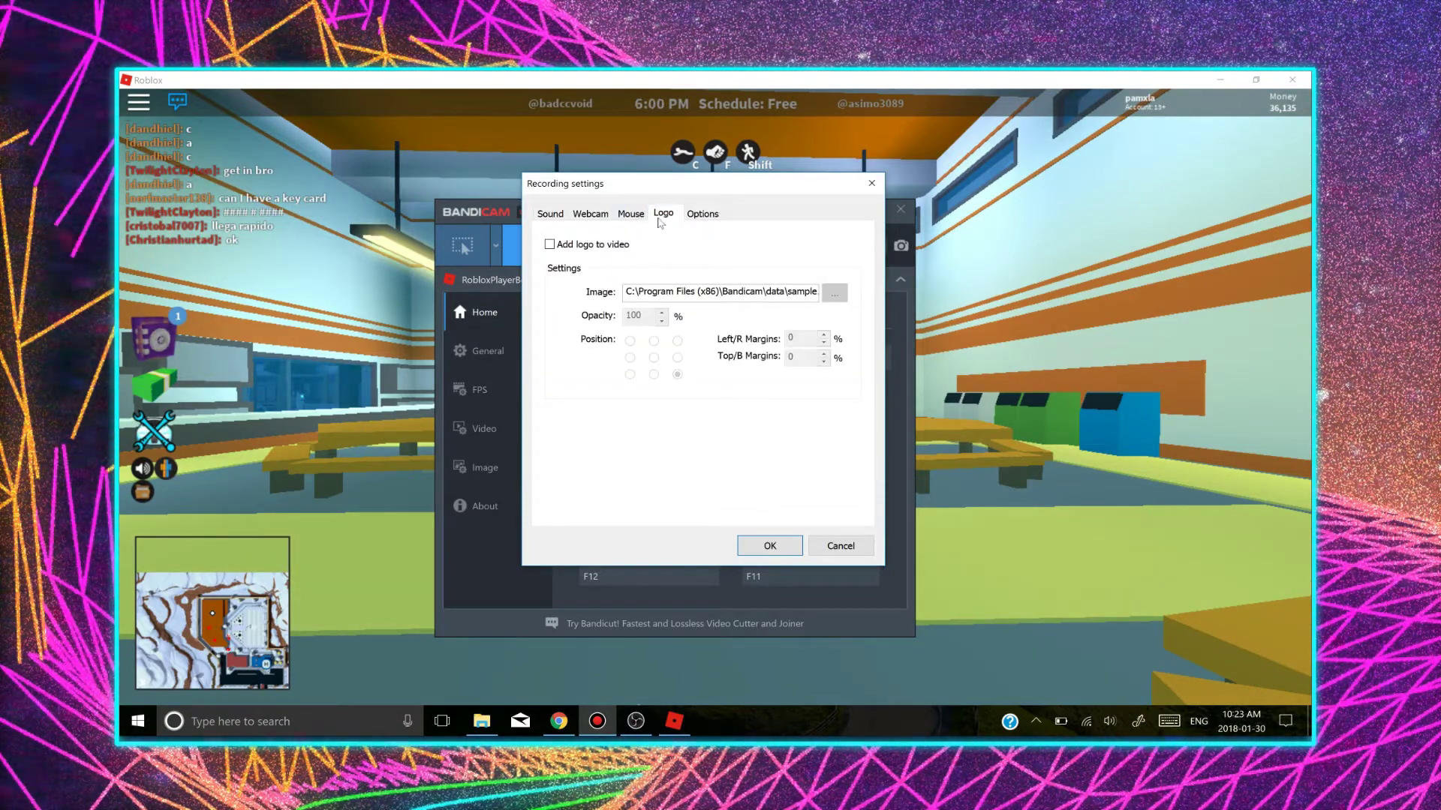
pyautogui.click(638, 217)
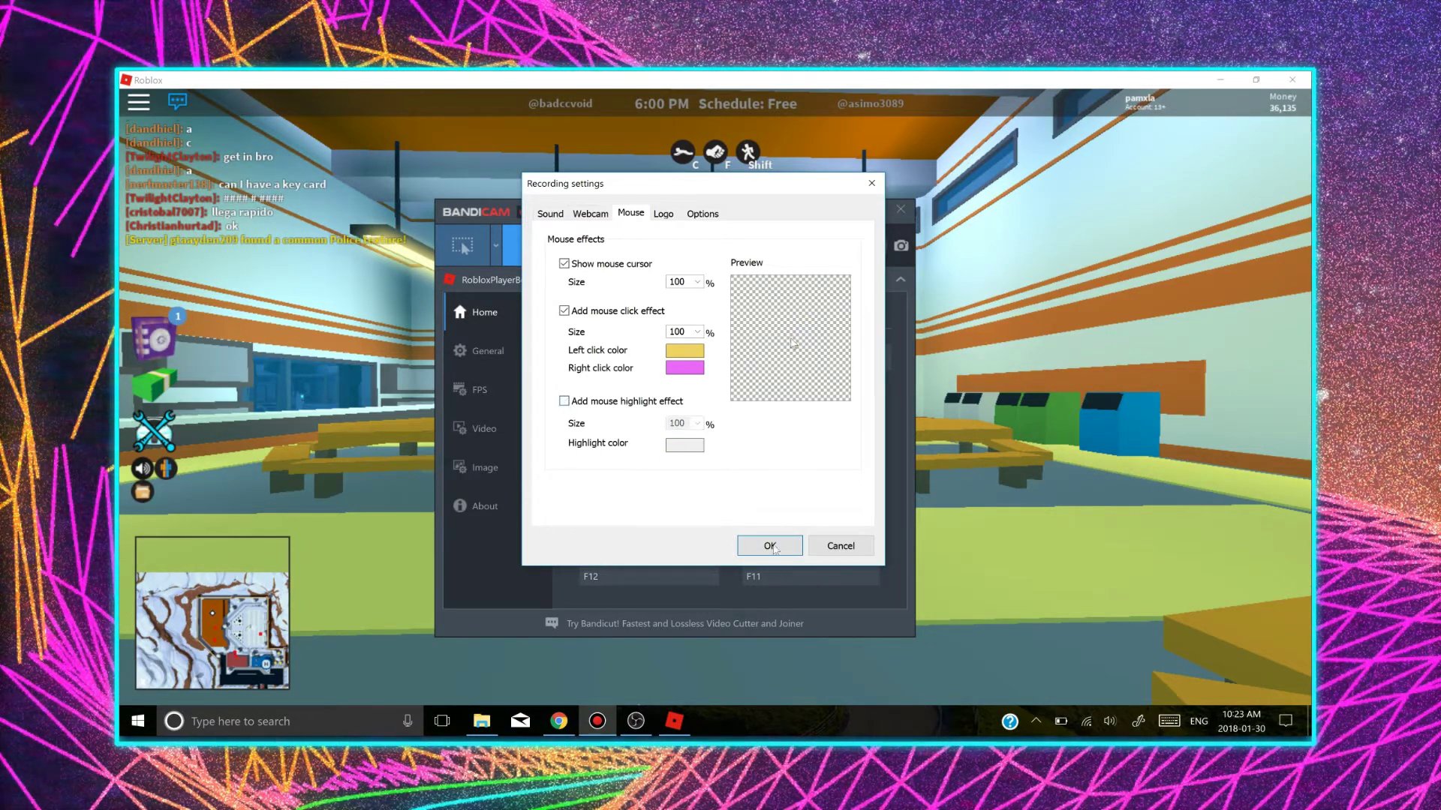
pyautogui.click(769, 544)
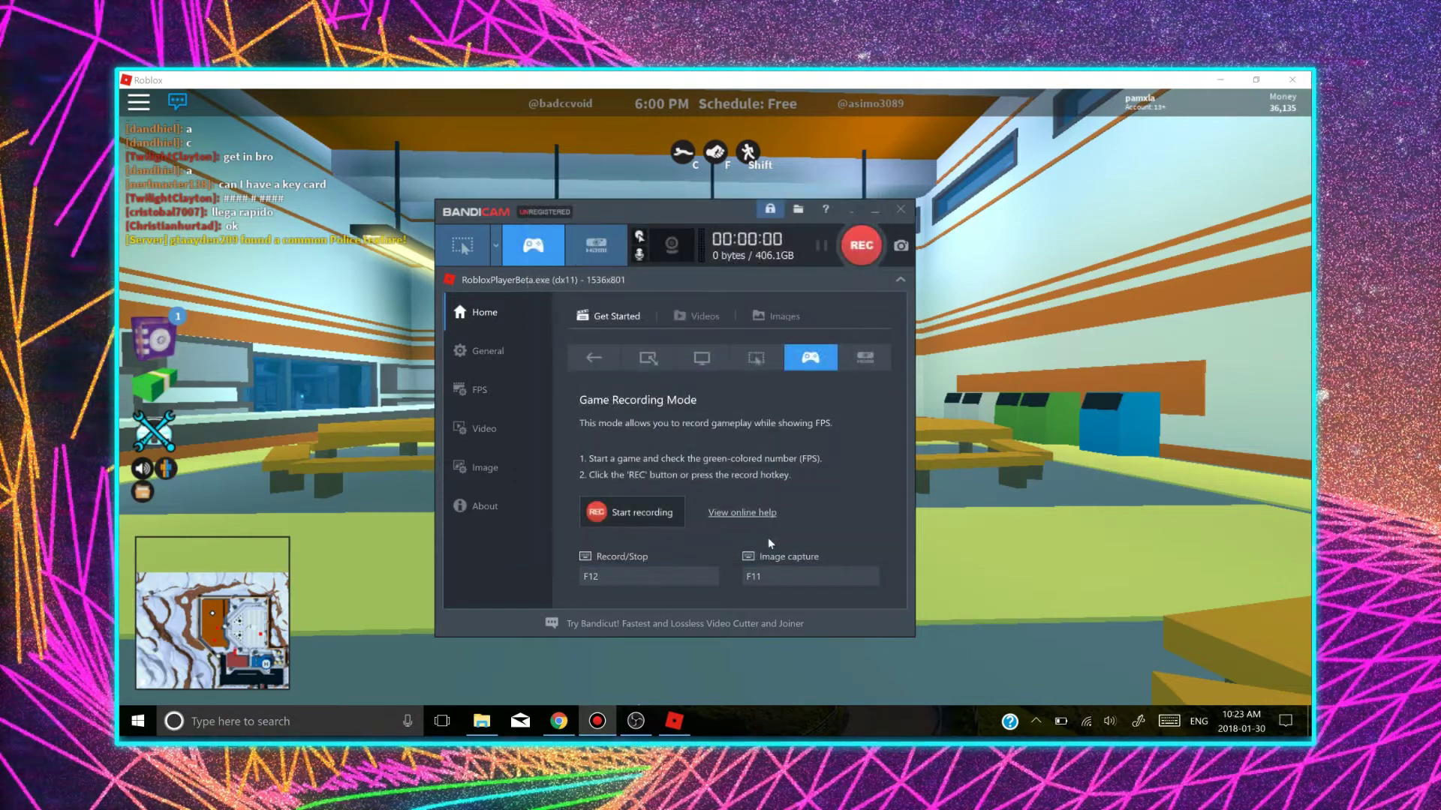
# - Enable the webcam overlay with the HP TrueVision webcam and automatic format, then save
pyautogui.click(673, 247)
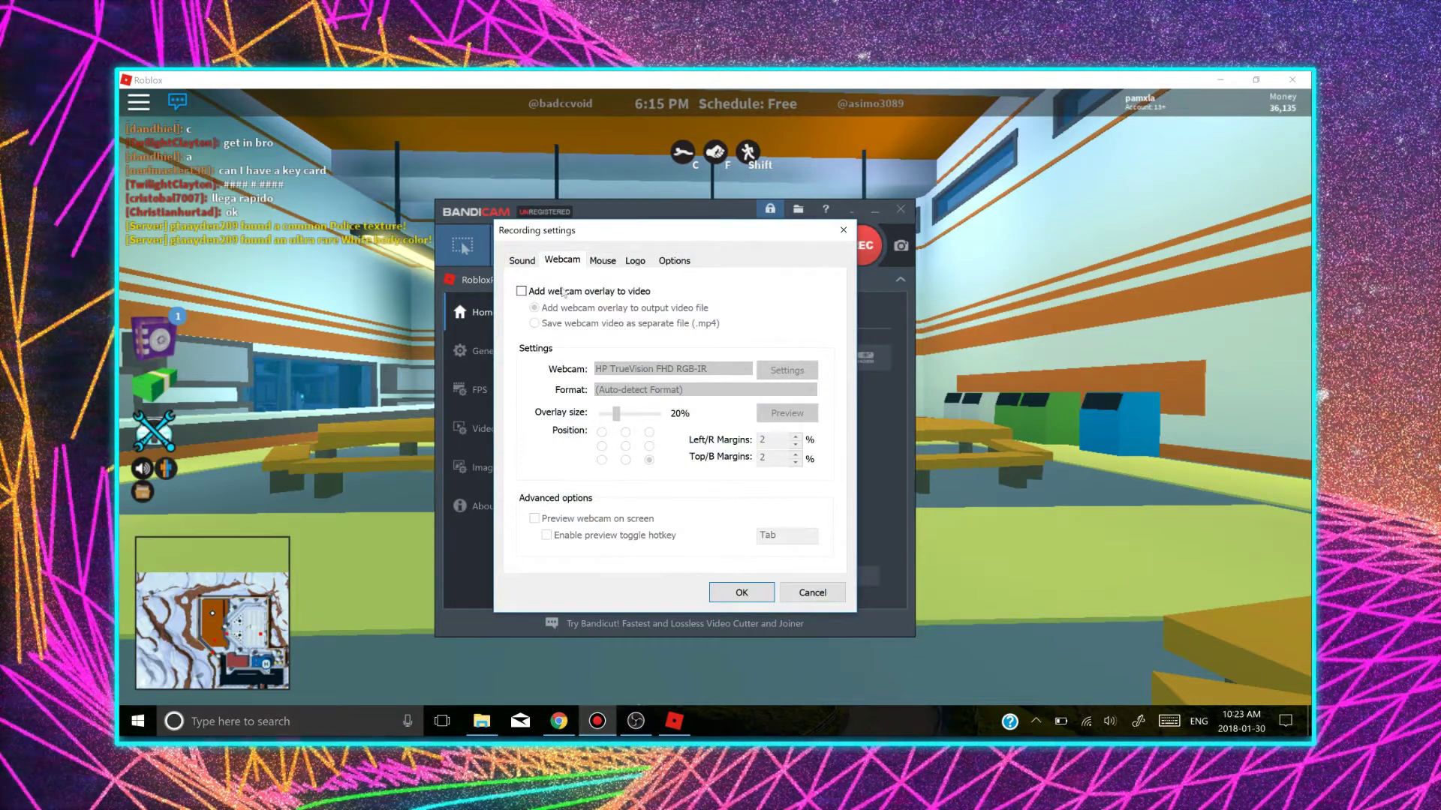
pyautogui.click(520, 292)
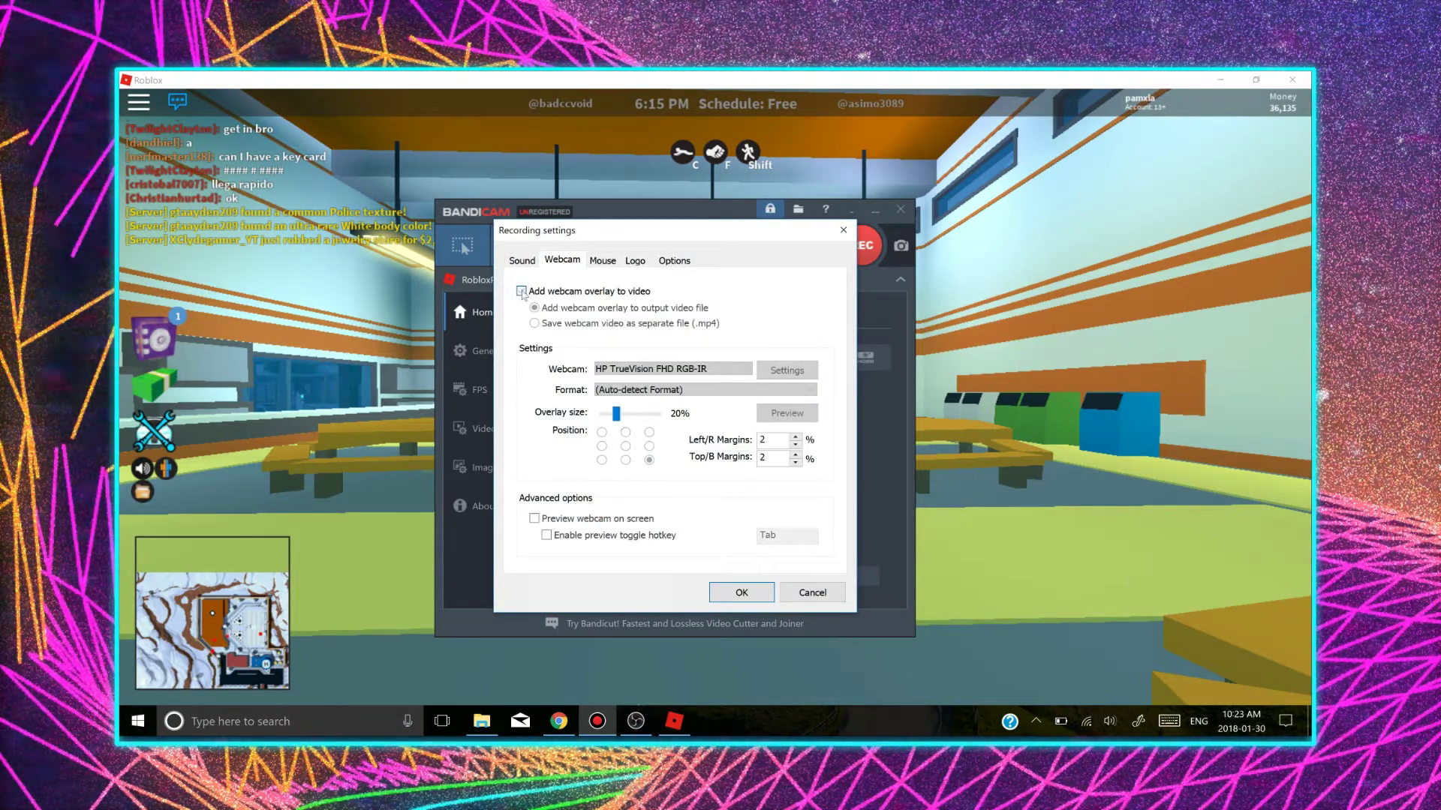
pyautogui.click(628, 371)
pyautogui.click(629, 377)
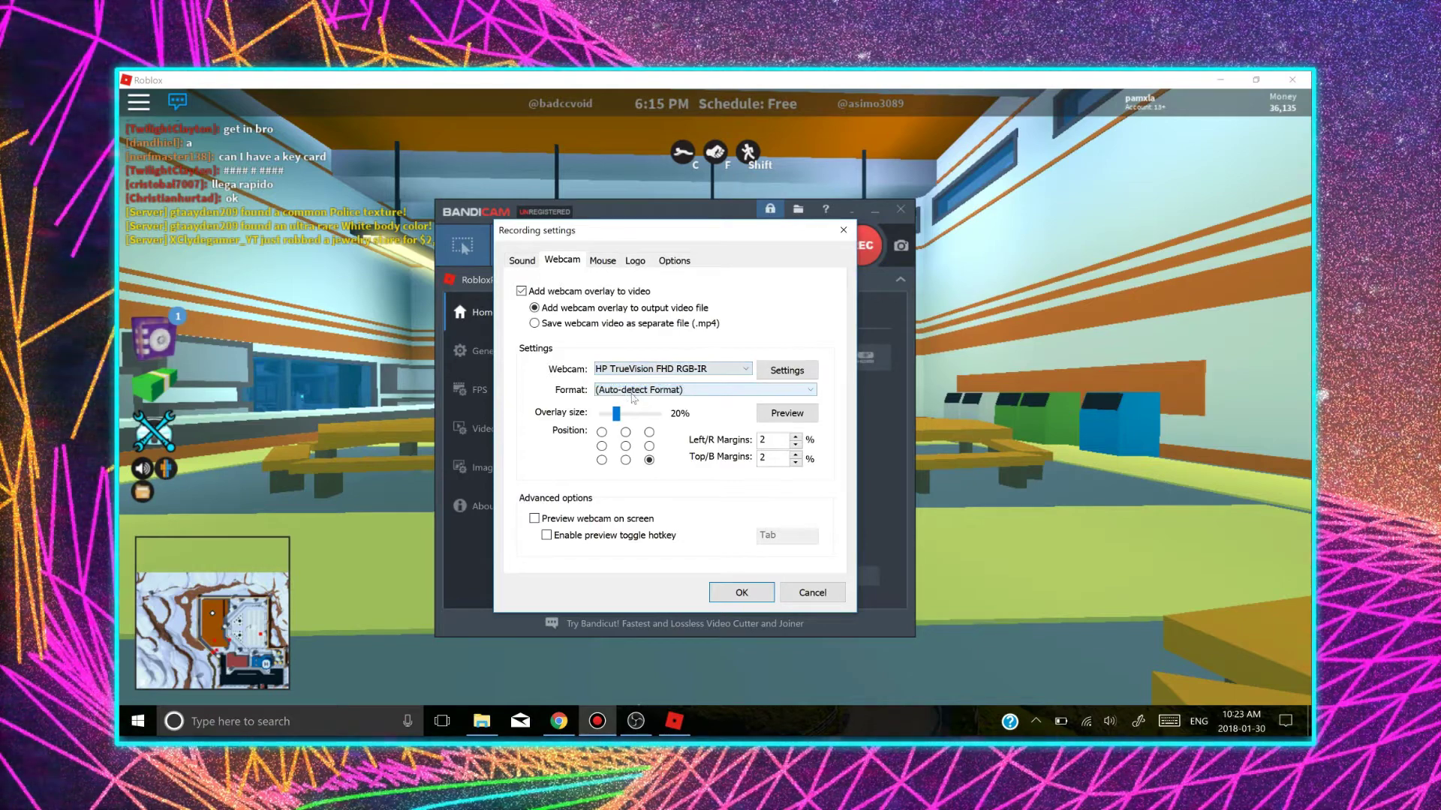
pyautogui.click(626, 392)
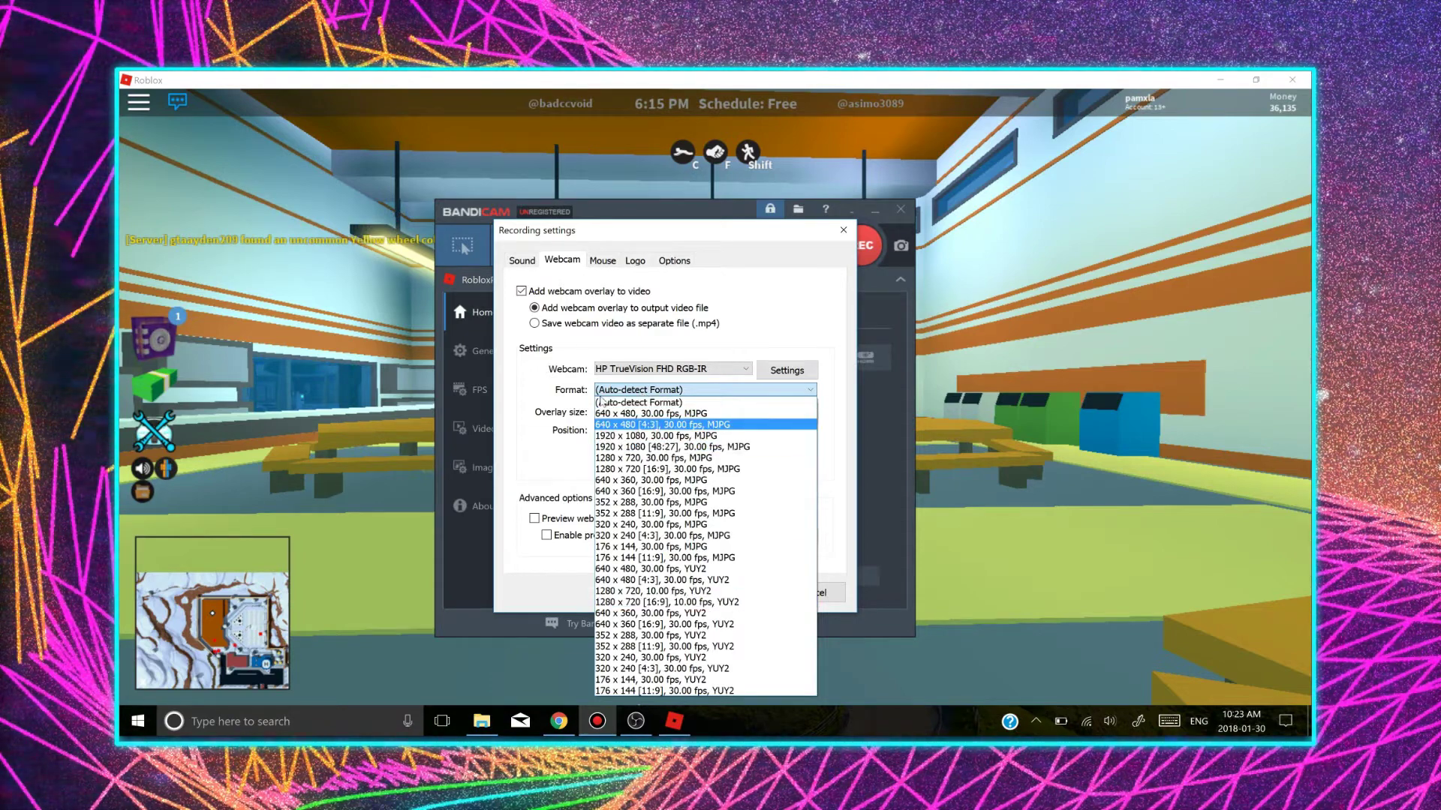
pyautogui.click(607, 394)
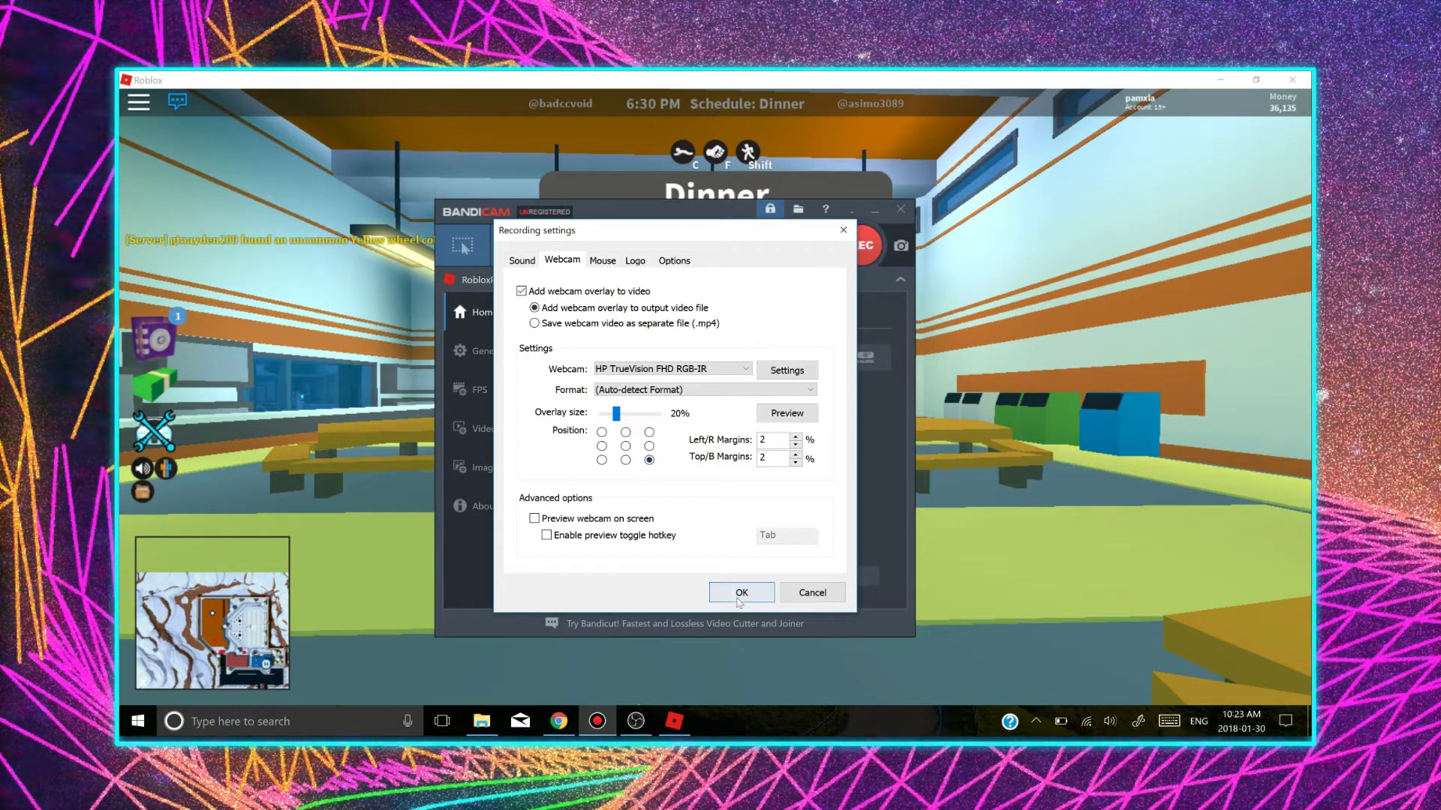
pyautogui.click(739, 593)
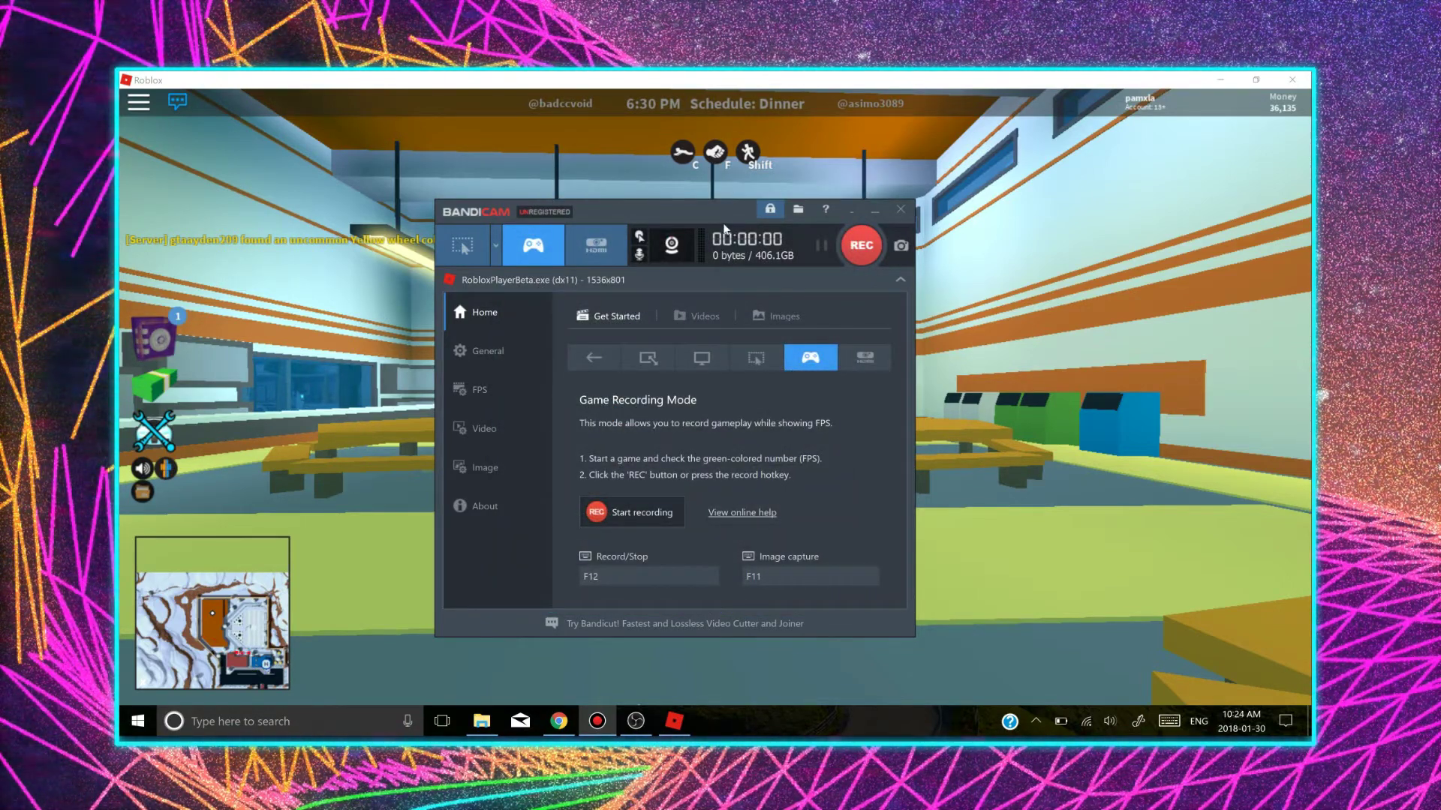
# - Turn the 'Add webcam overlay to video' option back off and save
pyautogui.moveTo(732, 211)
pyautogui.mouseDown()
pyautogui.moveTo(803, 418)
pyautogui.moveTo(732, 231)
pyautogui.moveTo(749, 232)
pyautogui.mouseUp()
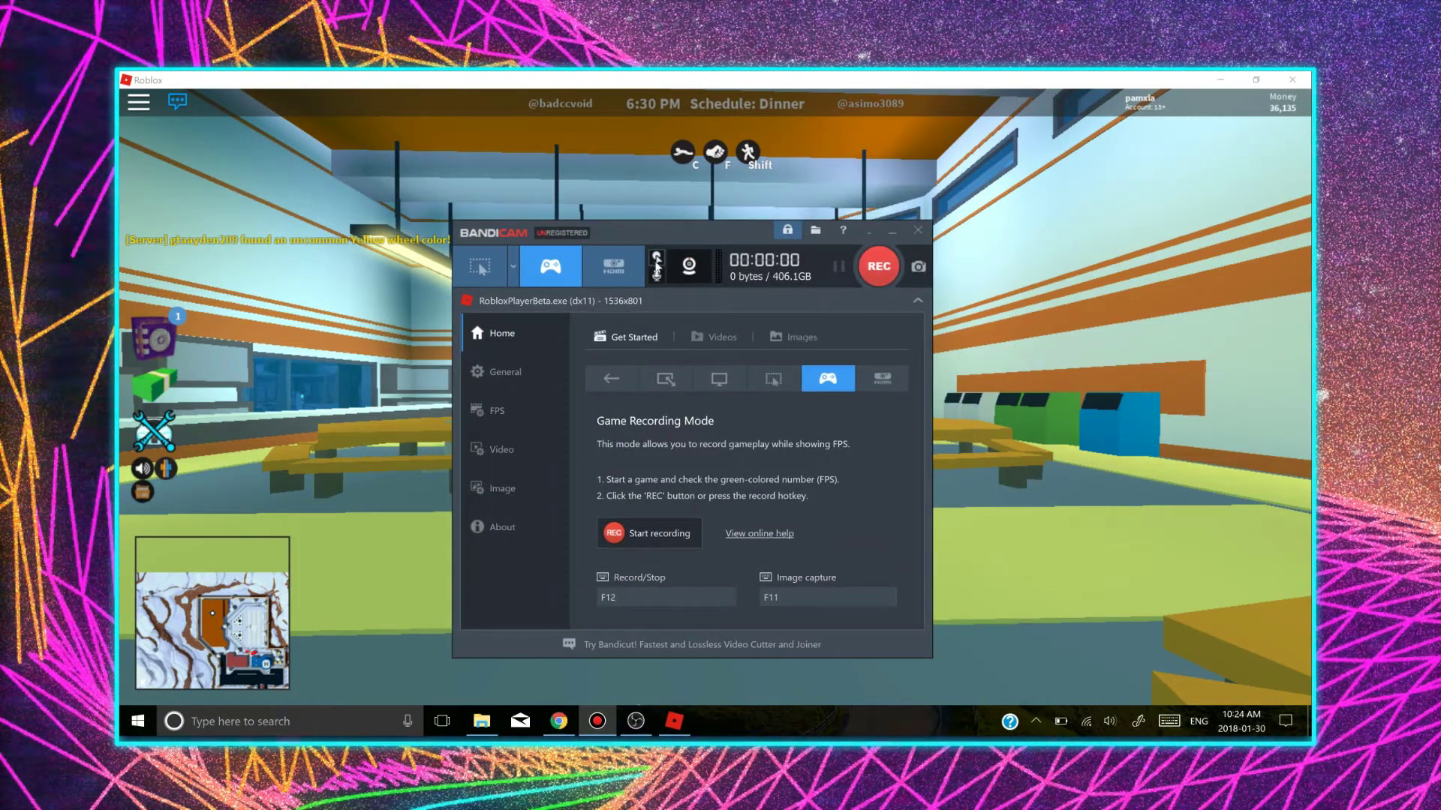
pyautogui.click(688, 266)
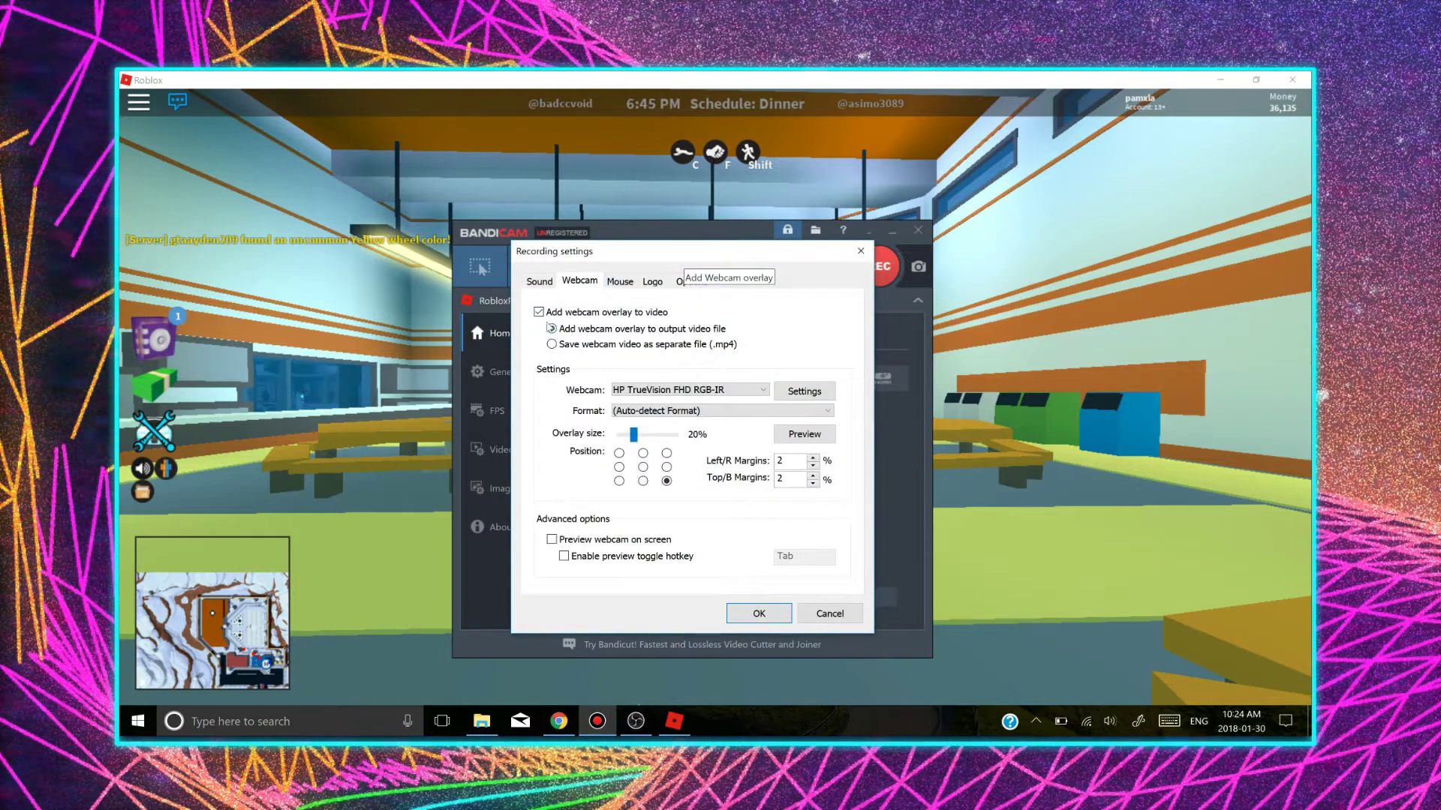
pyautogui.click(539, 312)
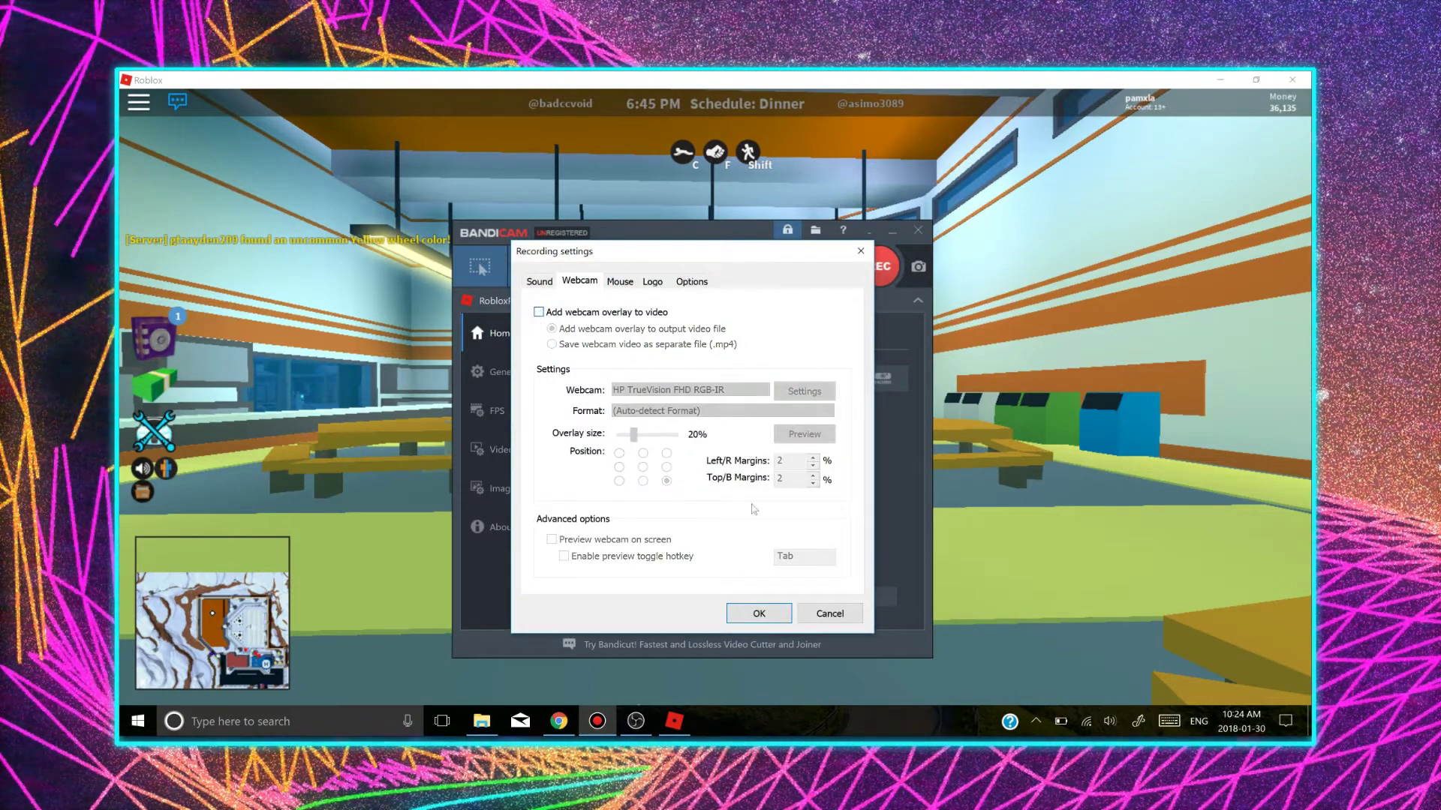
pyautogui.click(759, 613)
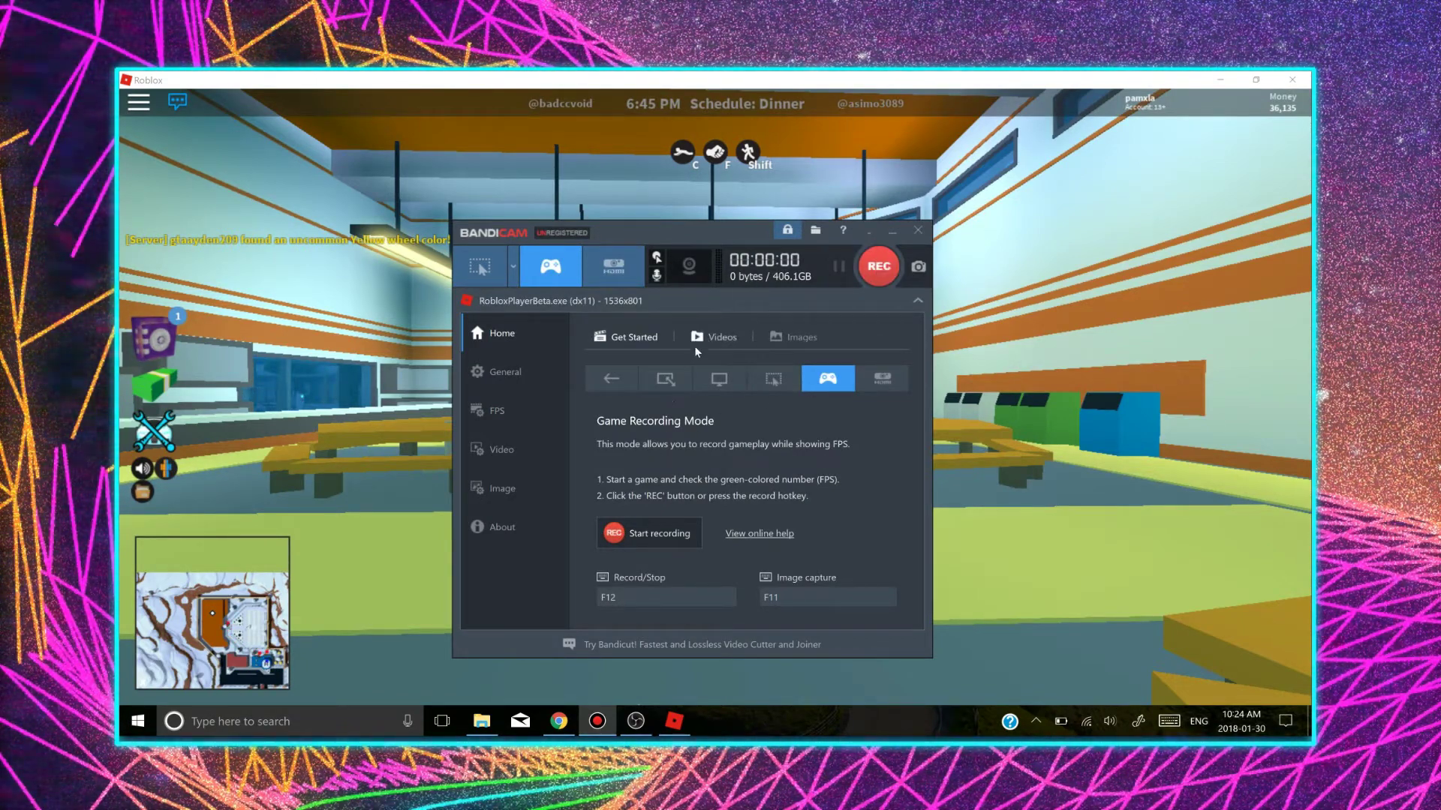
# - Show the recorded videos list, then the captured images such as untitled.png and girl.jpg
pyautogui.click(742, 337)
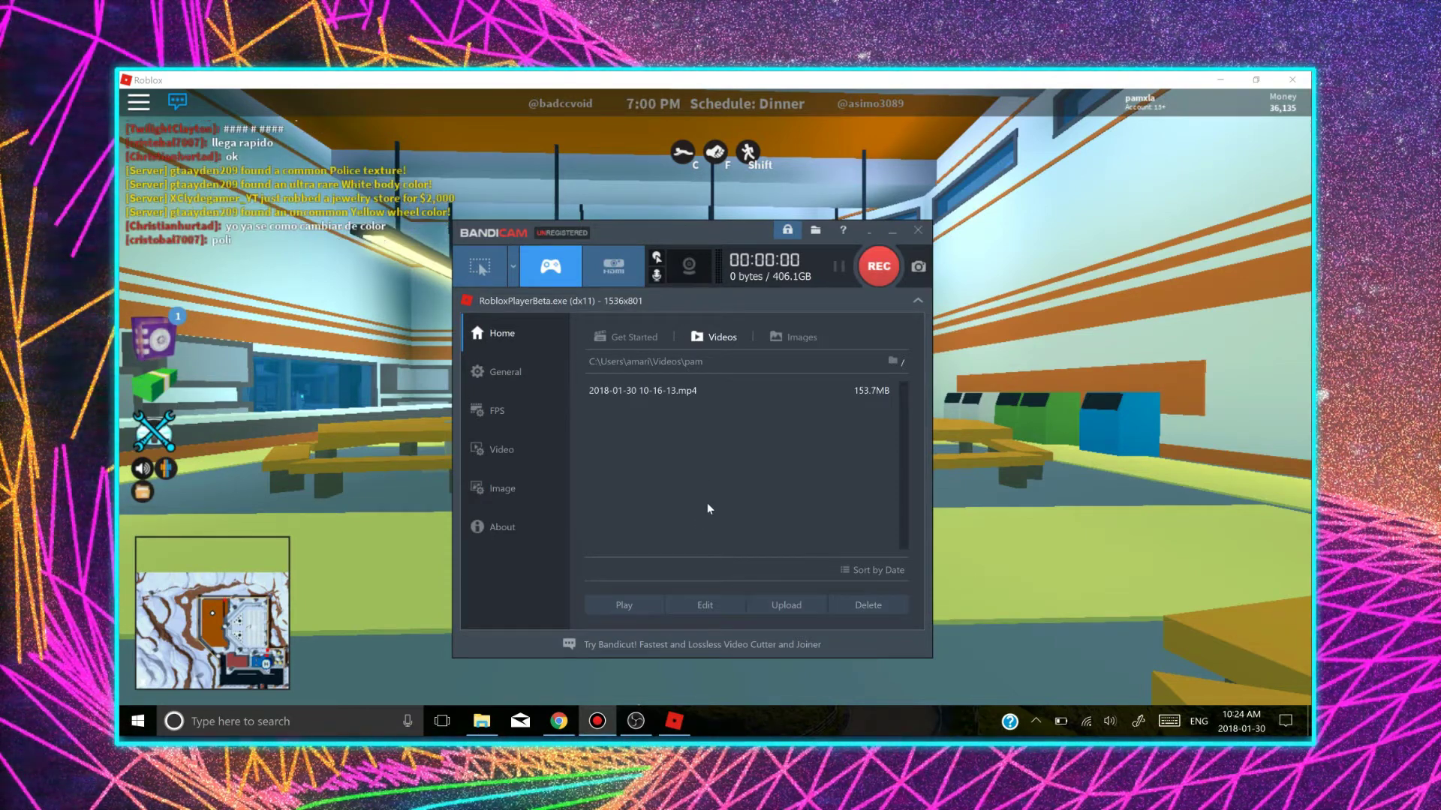
pyautogui.click(785, 341)
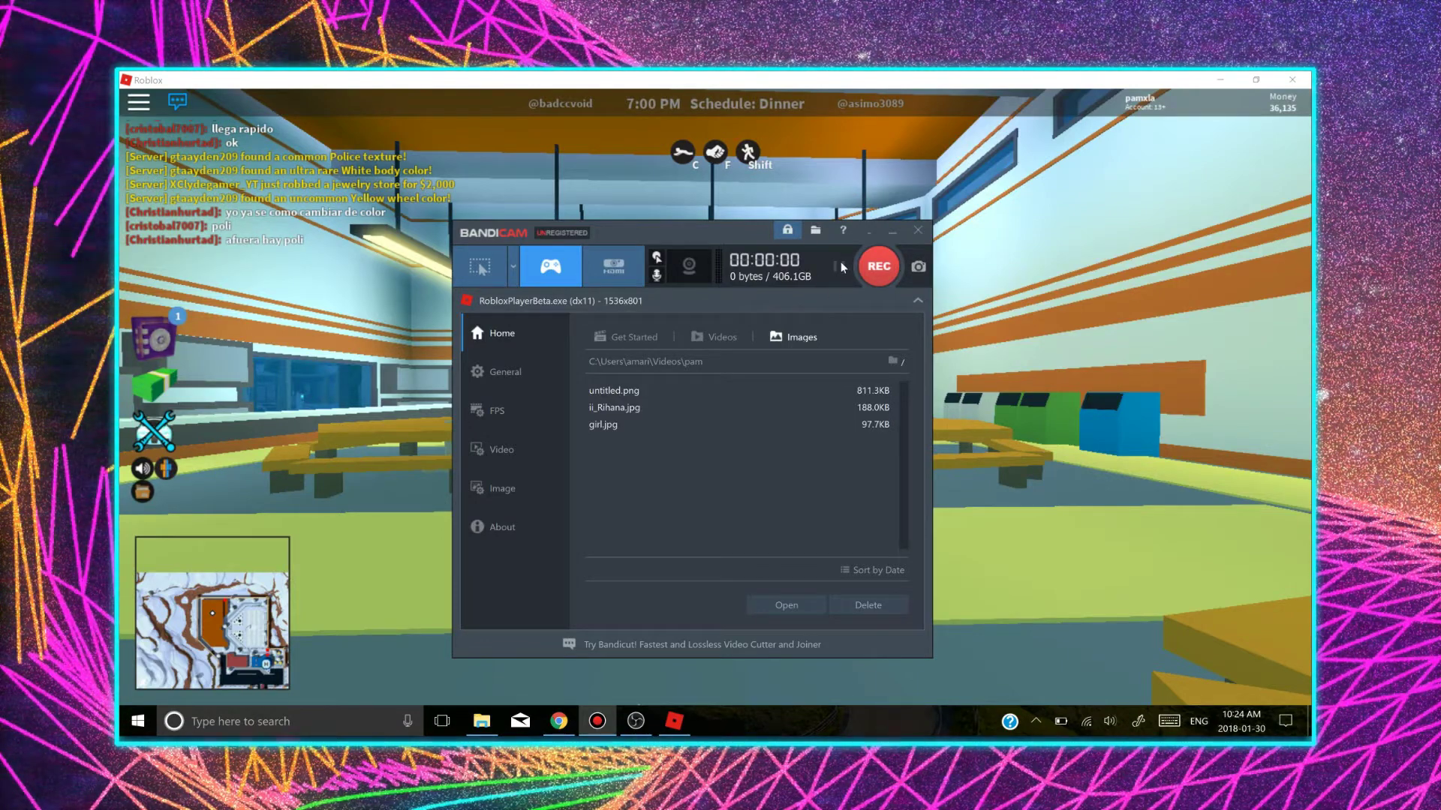
# - From General options, choose Videos > pam as the output folder and confirm it
pyautogui.click(503, 375)
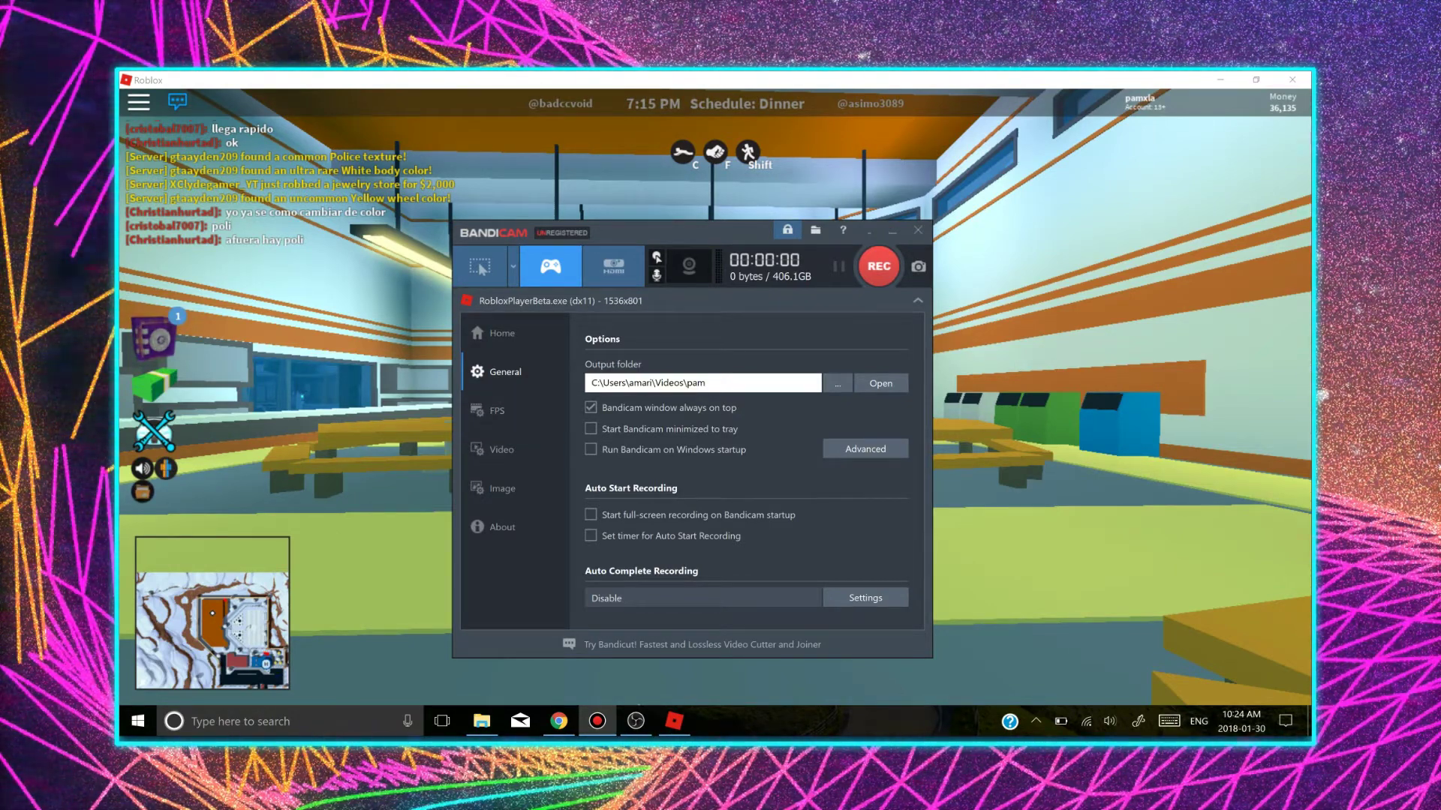
pyautogui.click(836, 386)
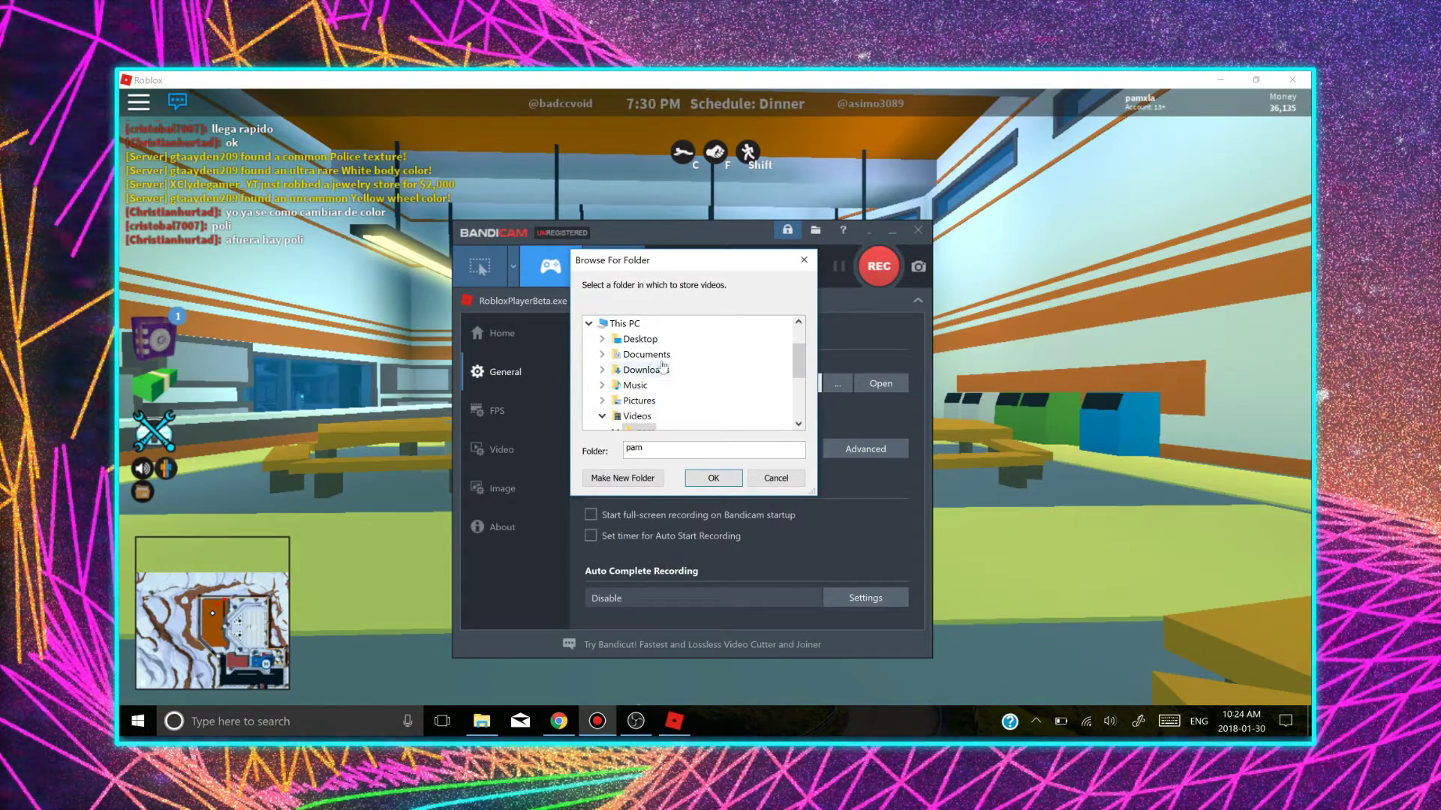
pyautogui.scroll(-3, 654, 396)
pyautogui.scroll(3, 659, 395)
pyautogui.scroll(-3, 660, 391)
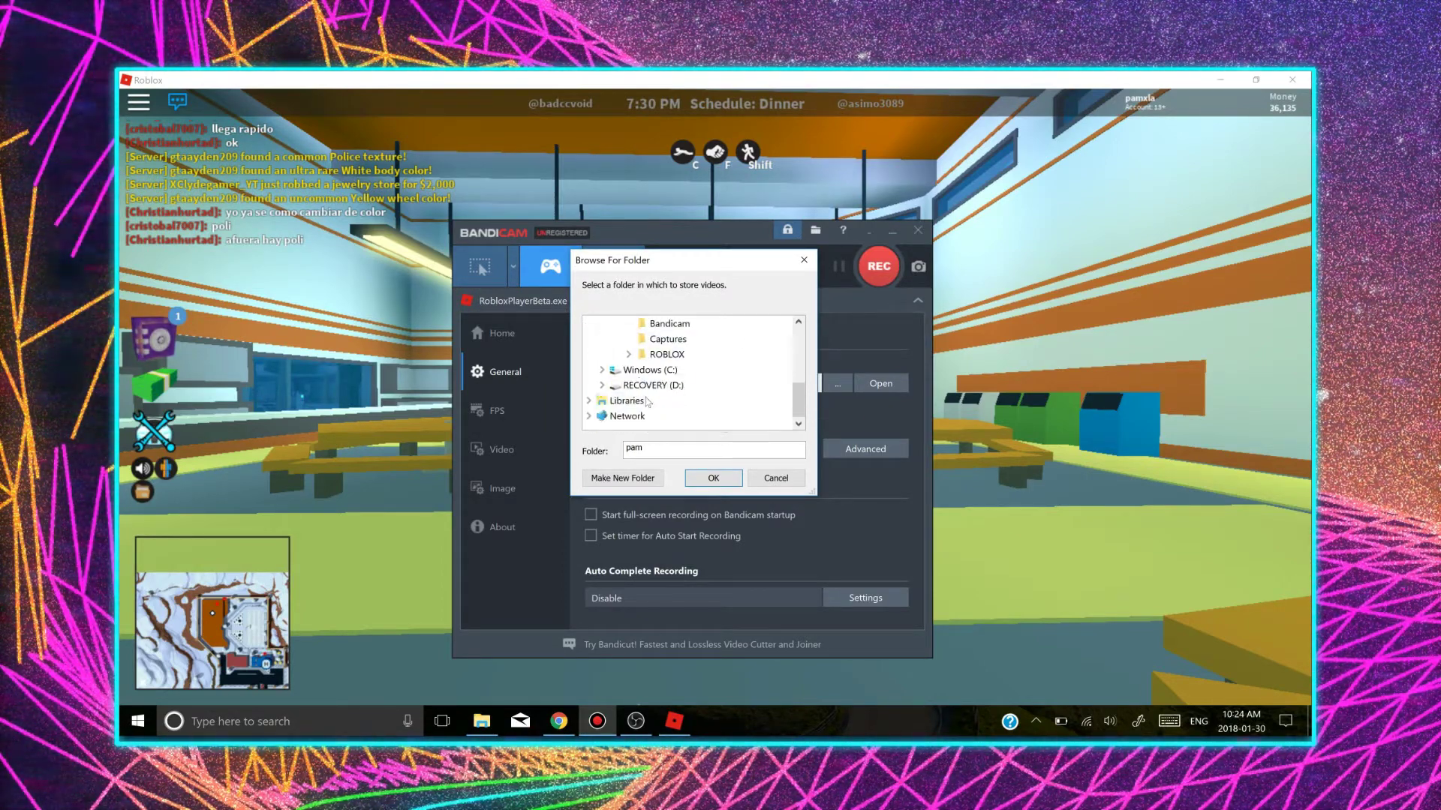
pyautogui.scroll(2, 660, 392)
pyautogui.click(637, 386)
pyautogui.click(647, 403)
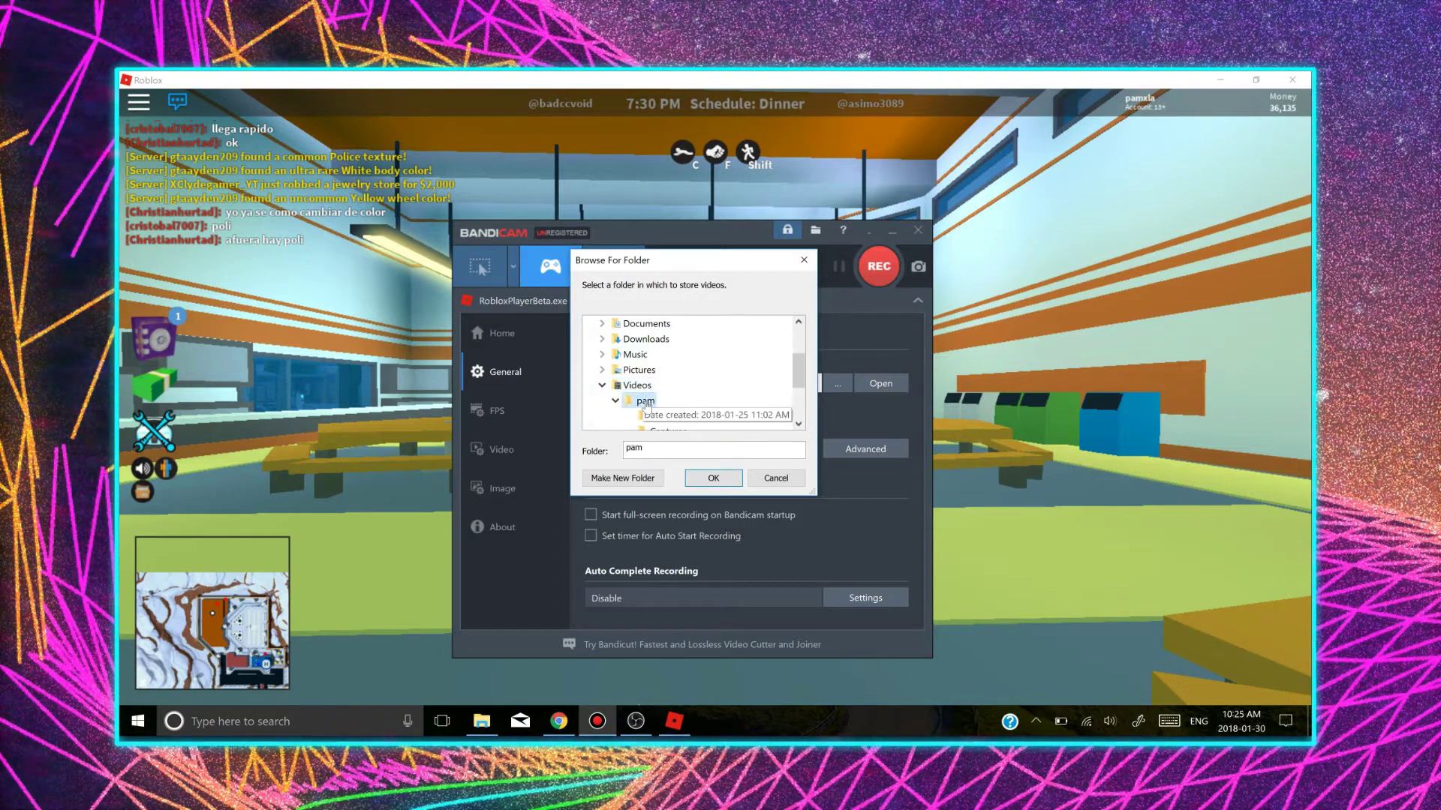
pyautogui.click(717, 478)
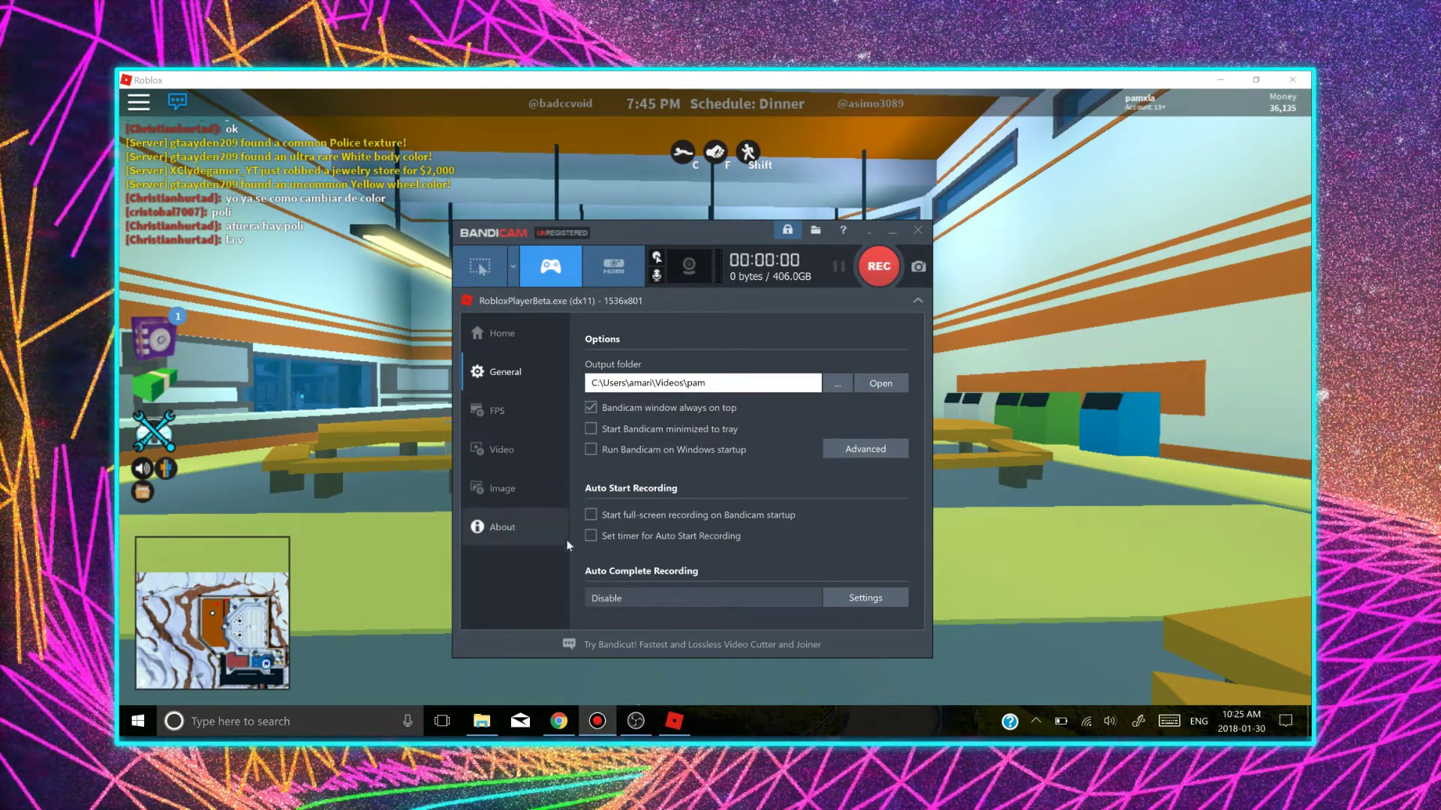
# - On the FPS page, try Show FPS Overlay but leave it off, and toggle the FPS Limit Hotkey
pyautogui.click(498, 409)
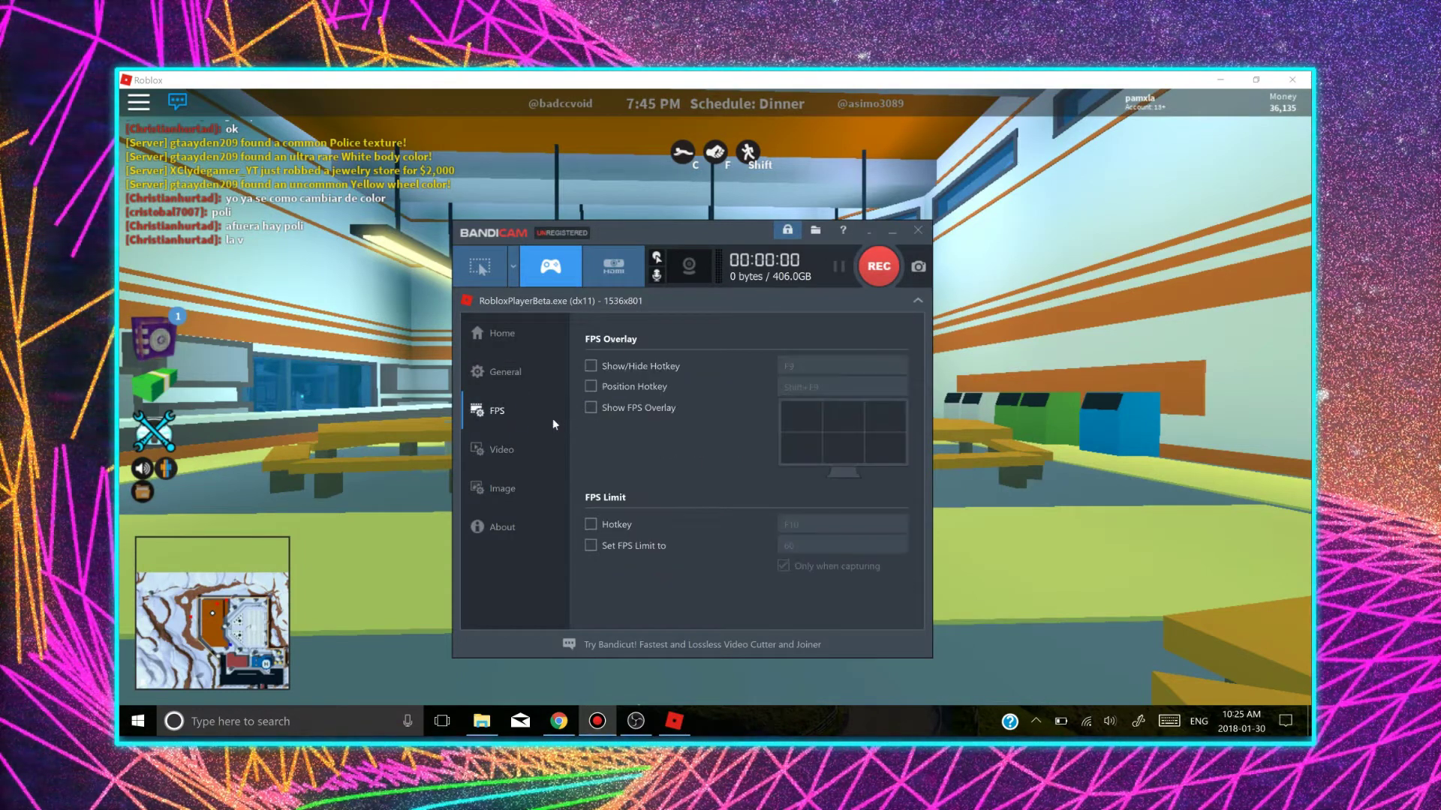
pyautogui.click(603, 408)
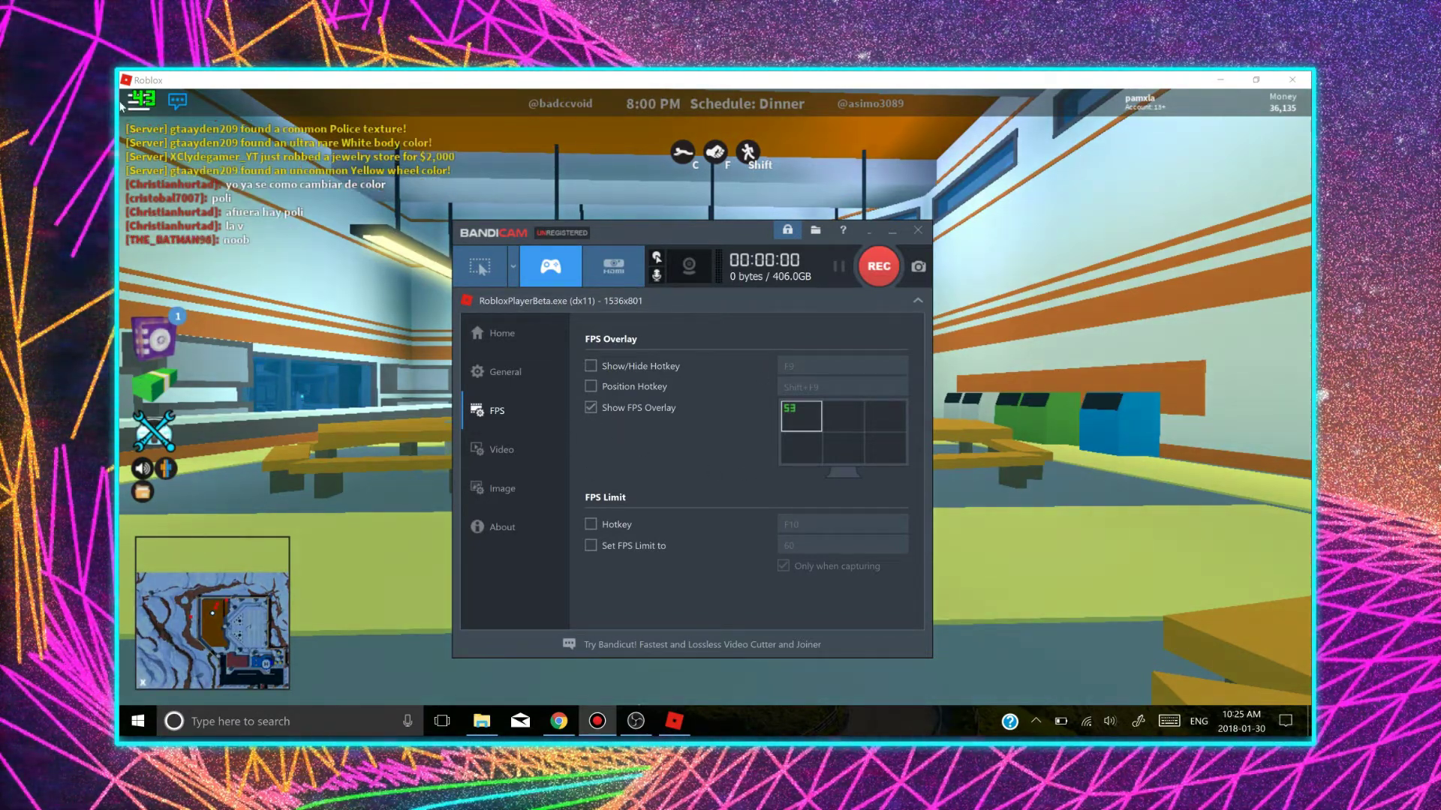
pyautogui.click(593, 408)
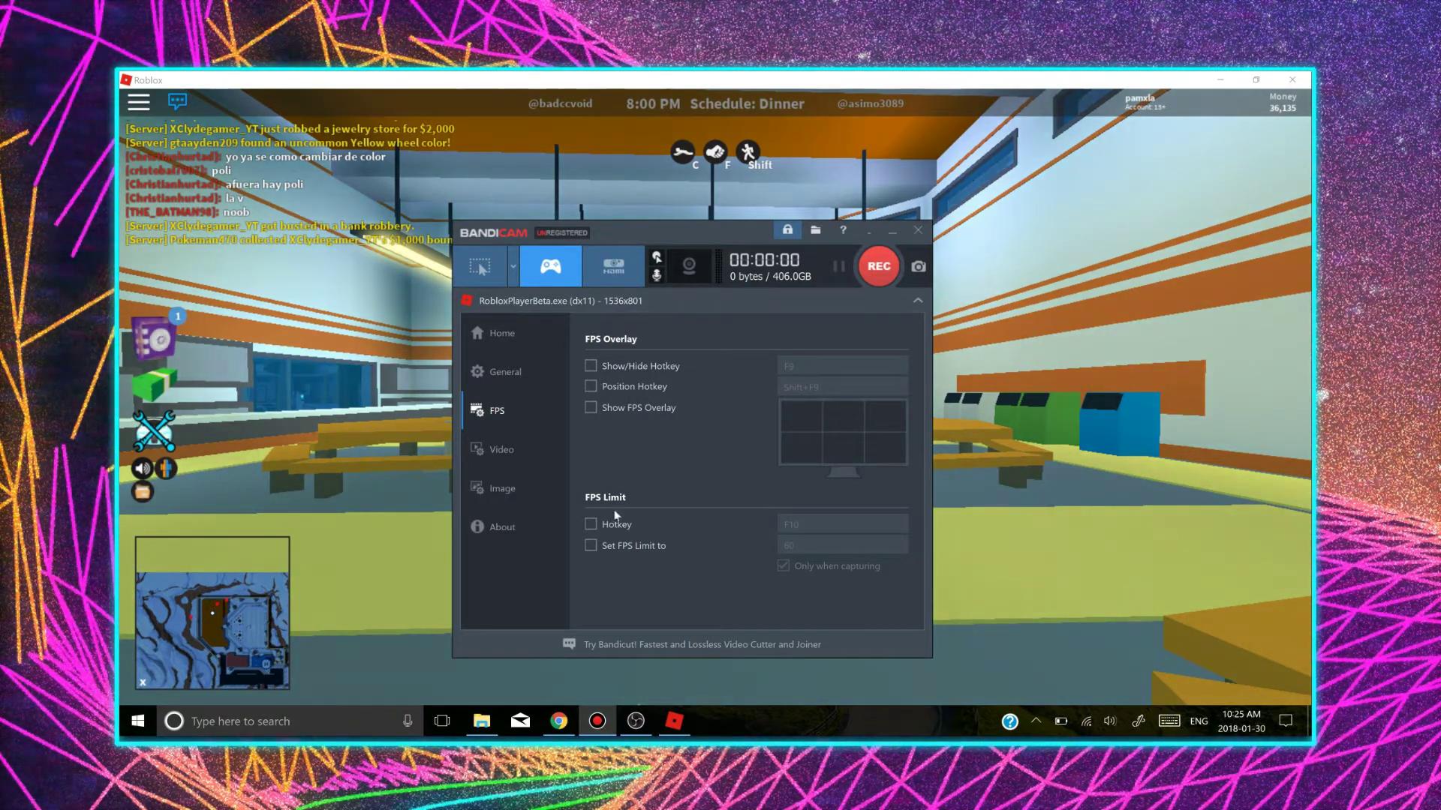
pyautogui.click(625, 527)
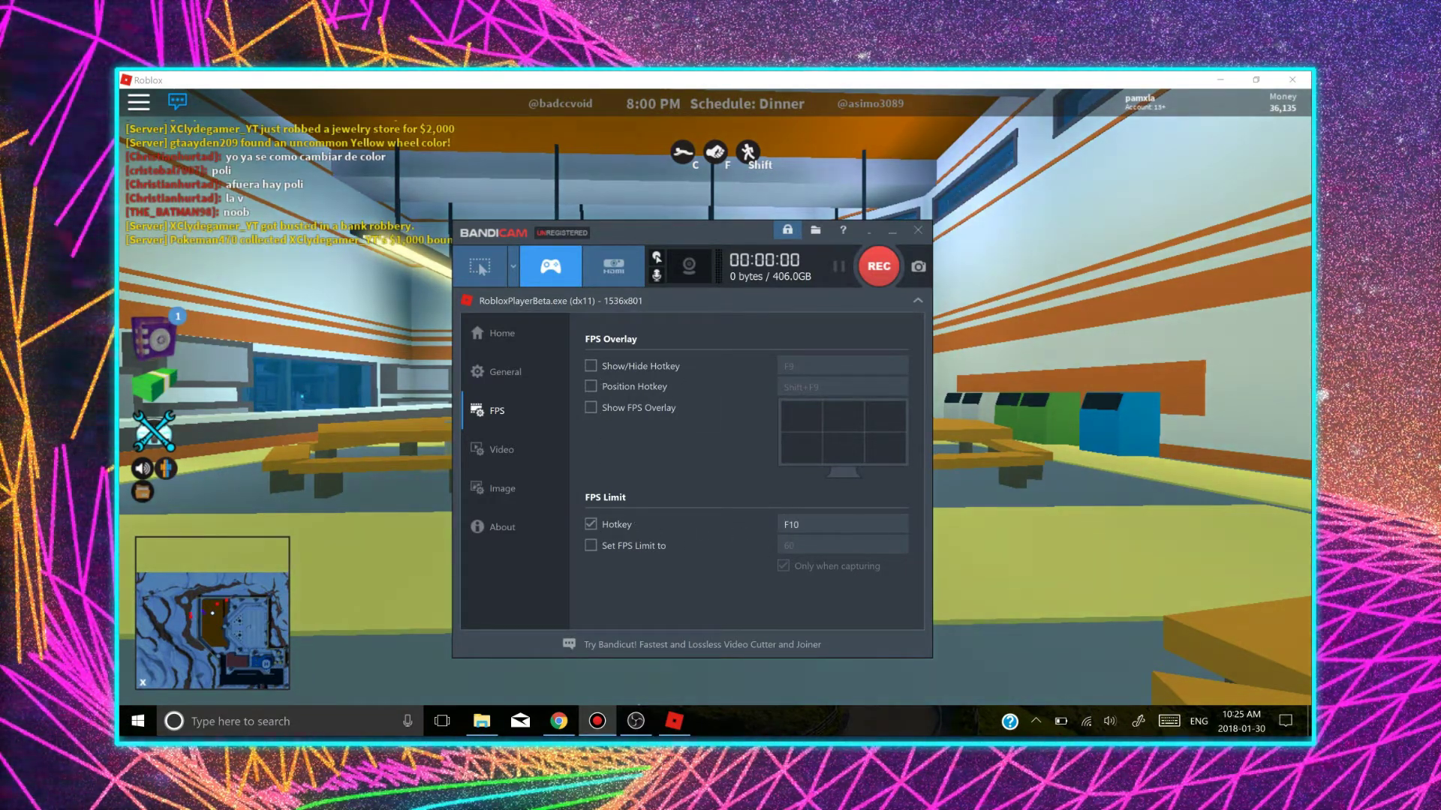
pyautogui.click(506, 462)
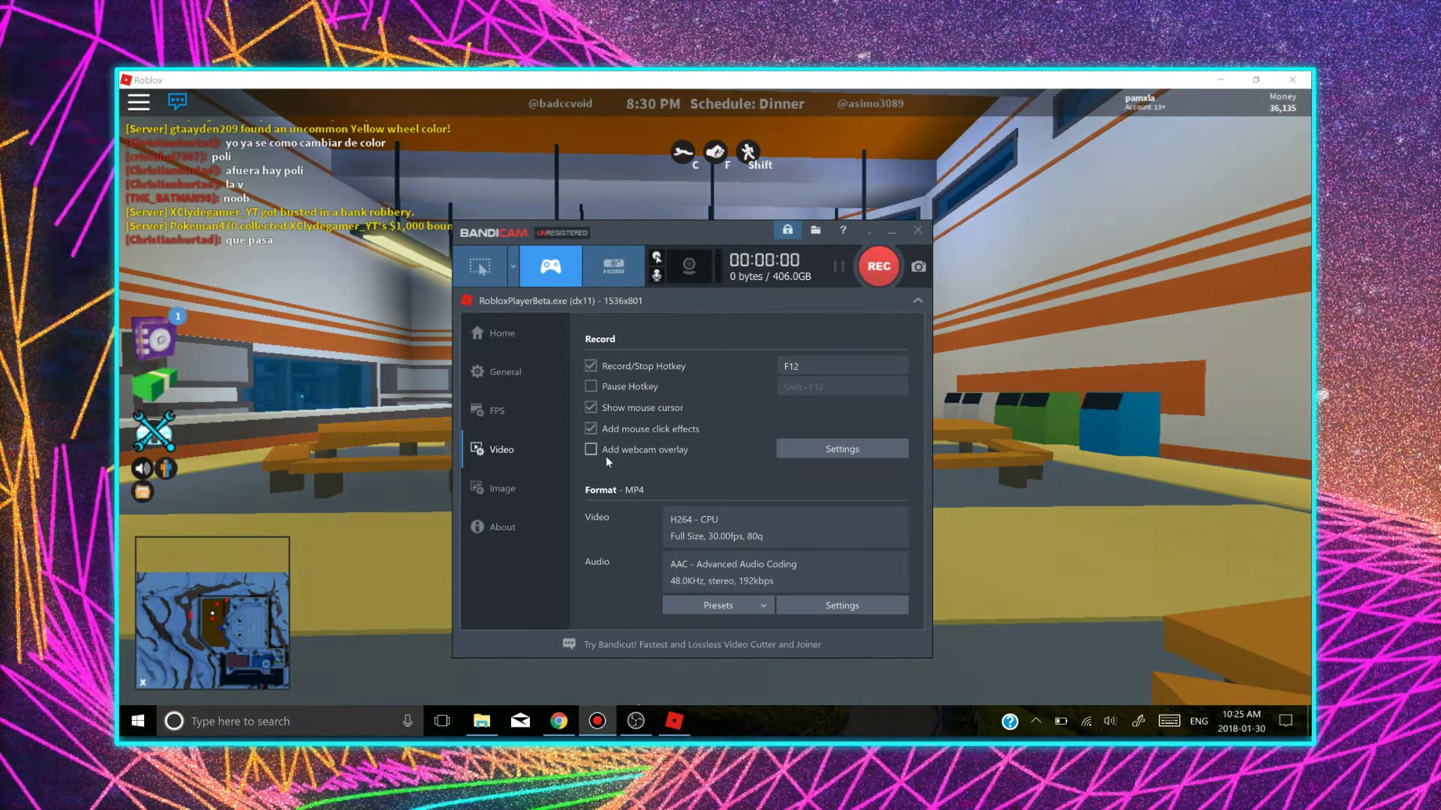
# - Uncheck 'Add mouse click effects' for video and switch to the Image settings
pyautogui.click(613, 436)
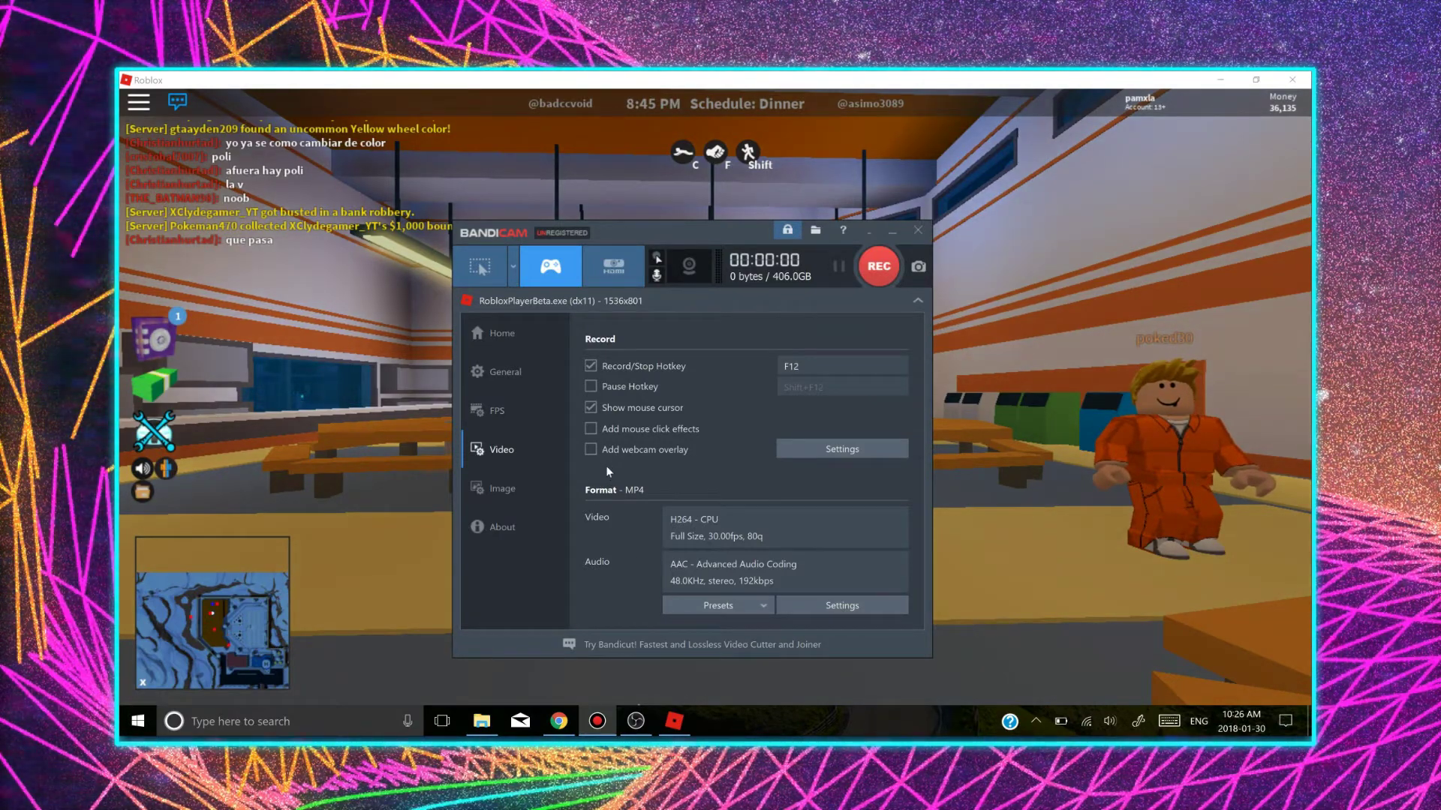
pyautogui.click(524, 487)
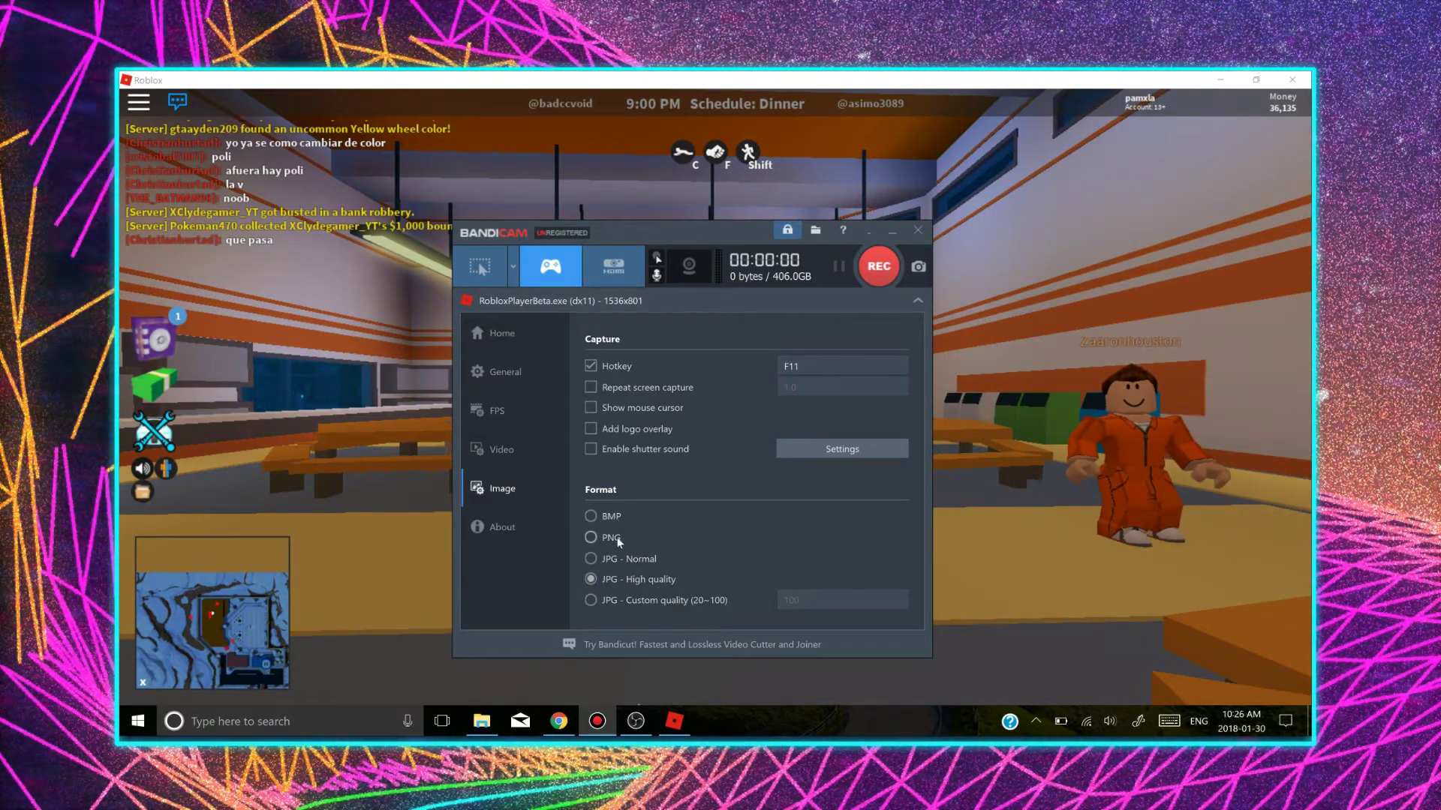
# - View the About page for version 4.1.0.1362, briefly selecting the License Information text
pyautogui.click(529, 526)
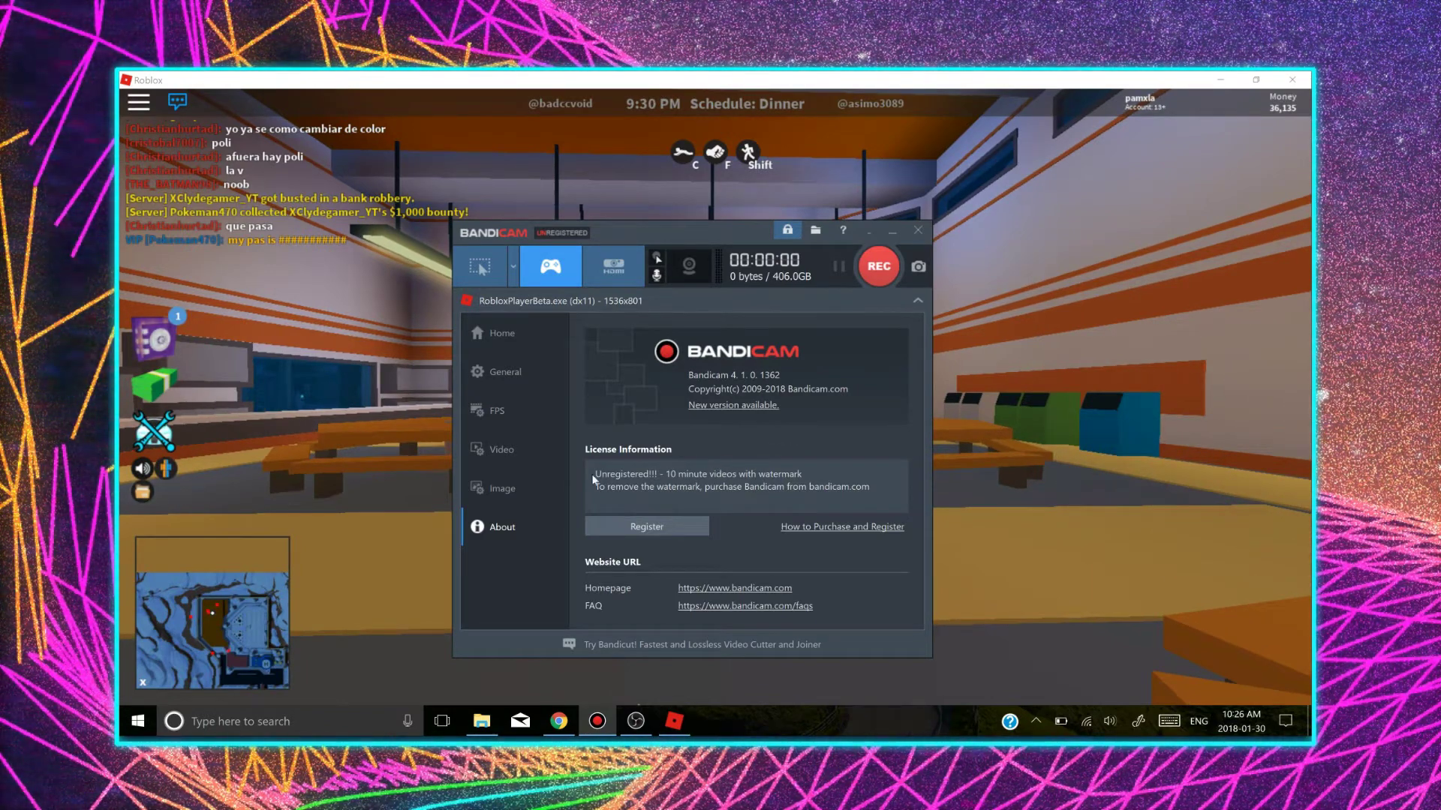
pyautogui.moveTo(595, 473); pyautogui.dragTo(871, 487)
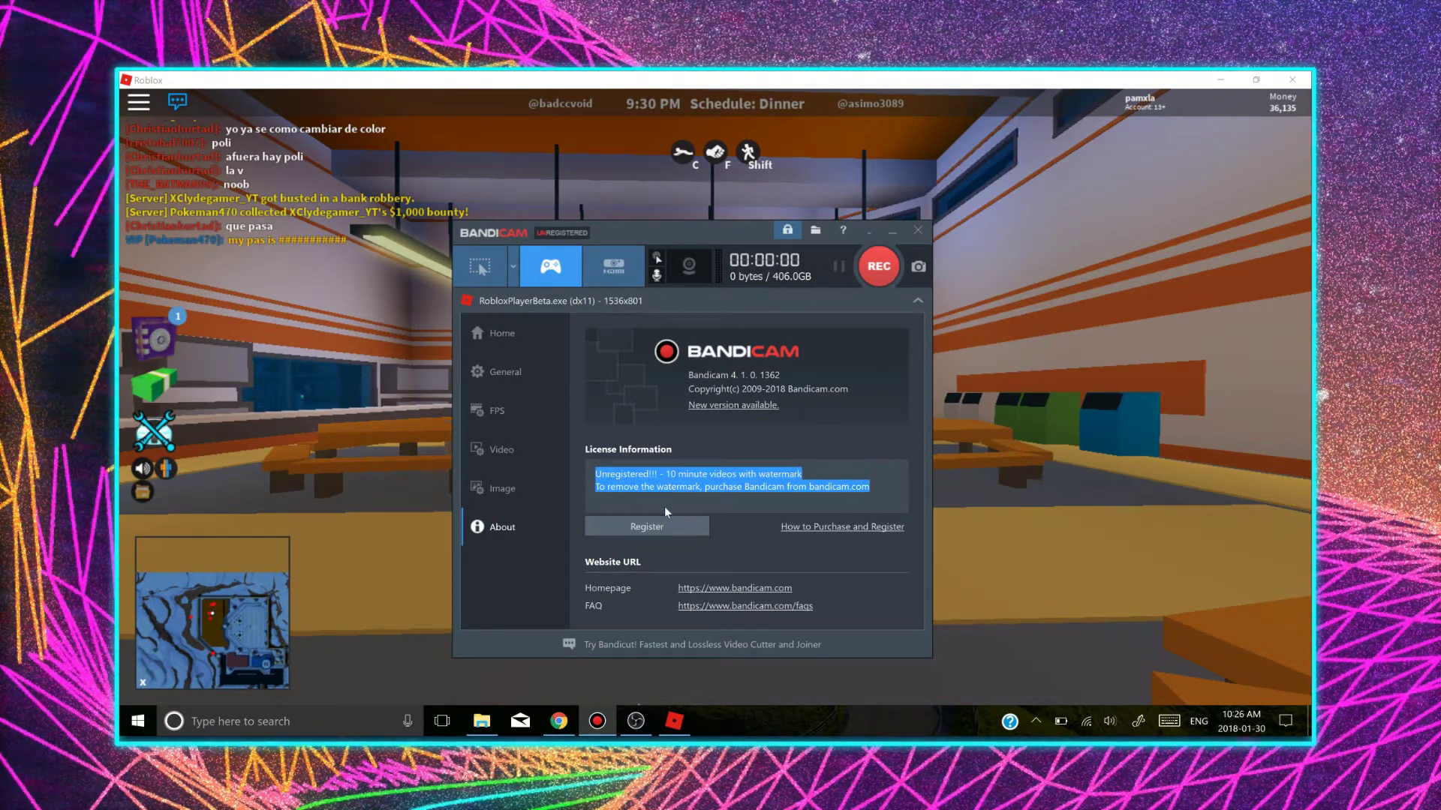
pyautogui.click(761, 487)
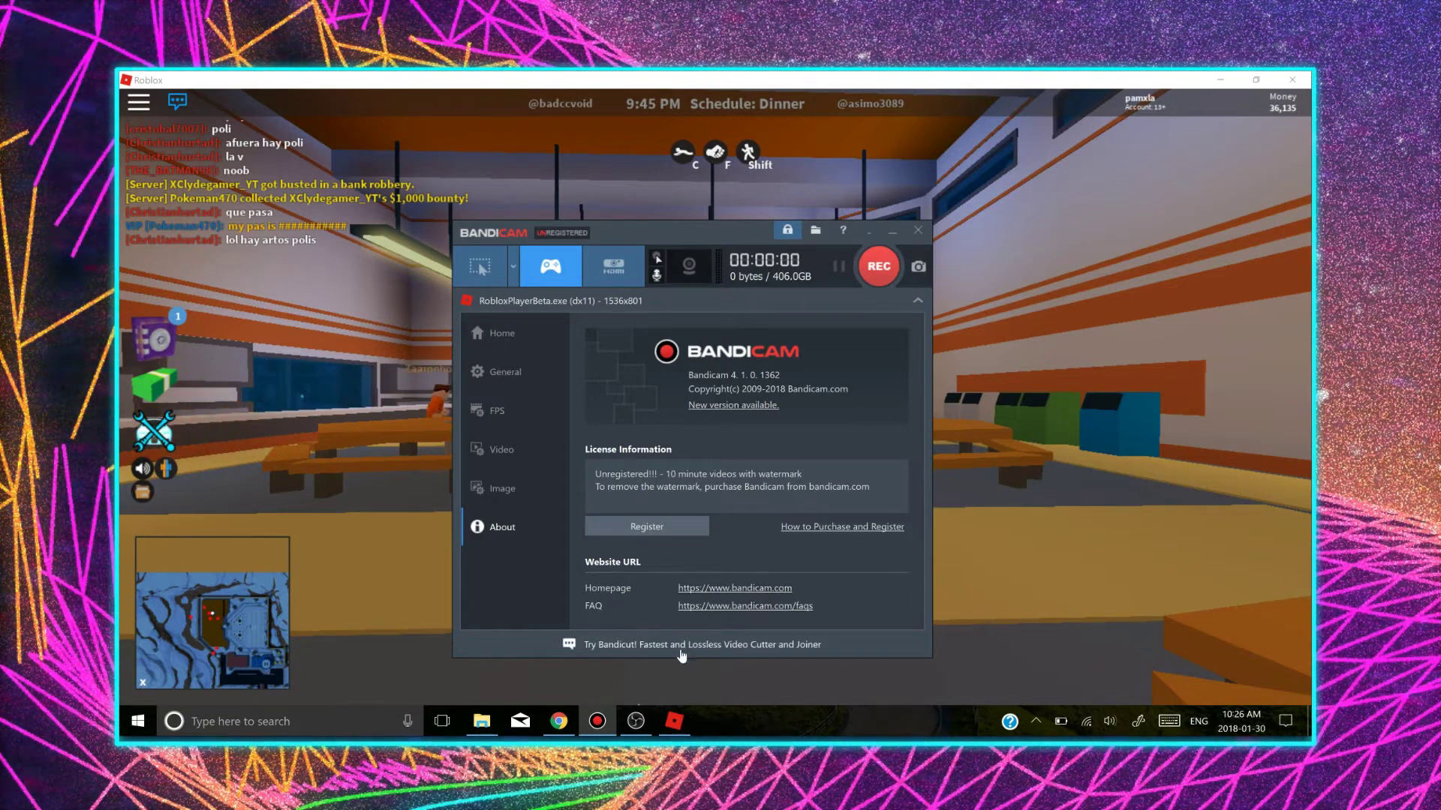
# - On Home > Get Started, try the full-screen, around-mouse, game and rectangle modes, then return to the mode grid
pyautogui.click(526, 495)
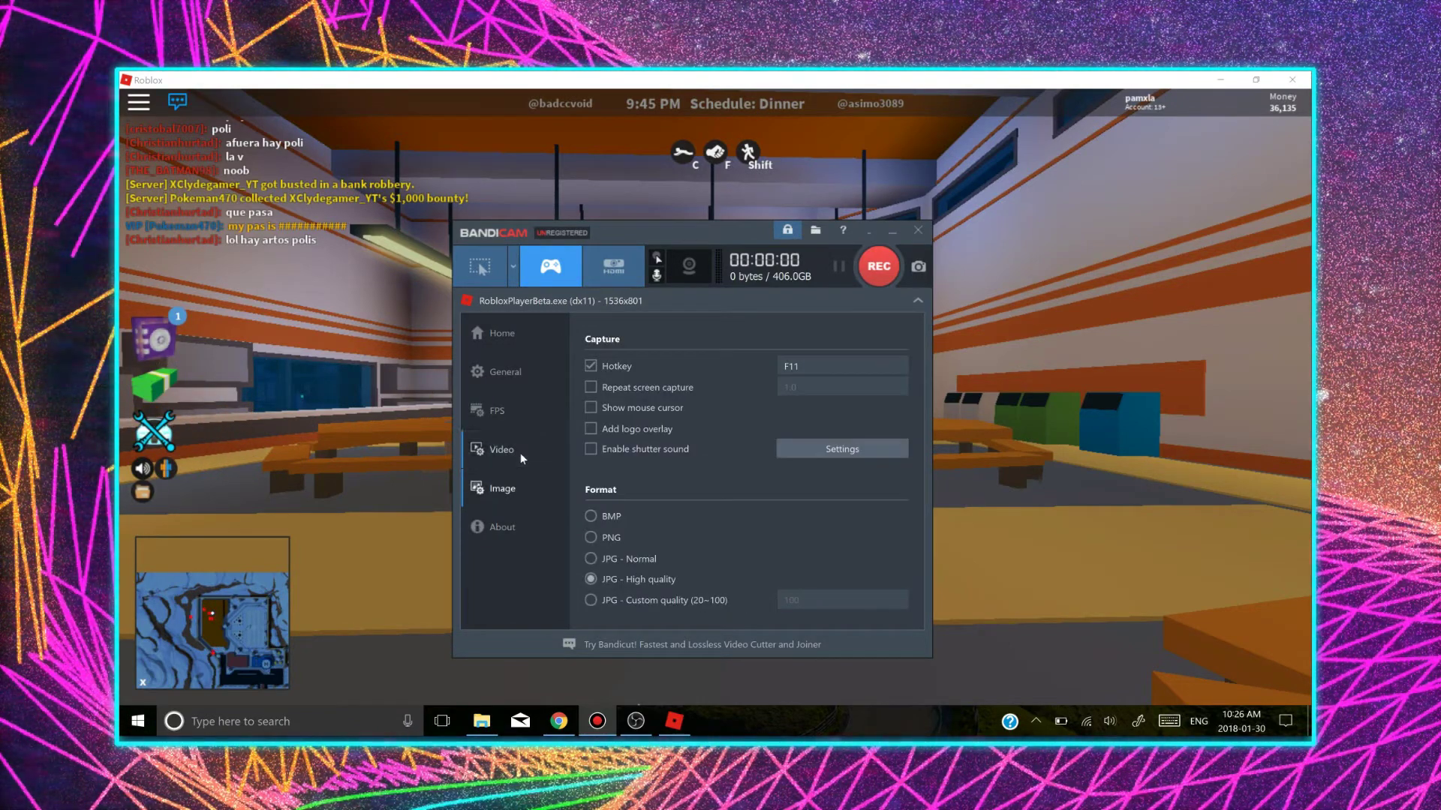
pyautogui.click(520, 452)
pyautogui.click(519, 338)
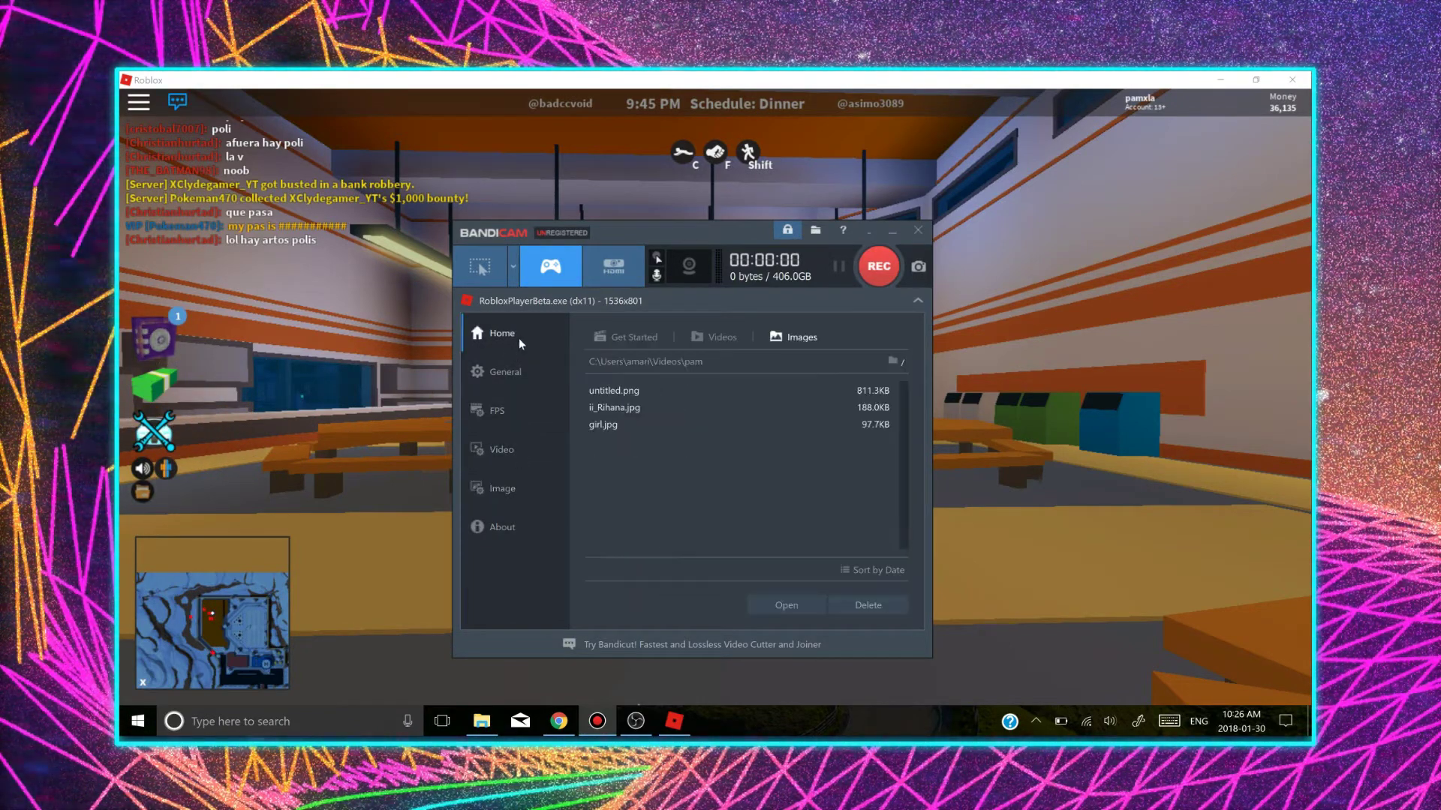
pyautogui.click(644, 329)
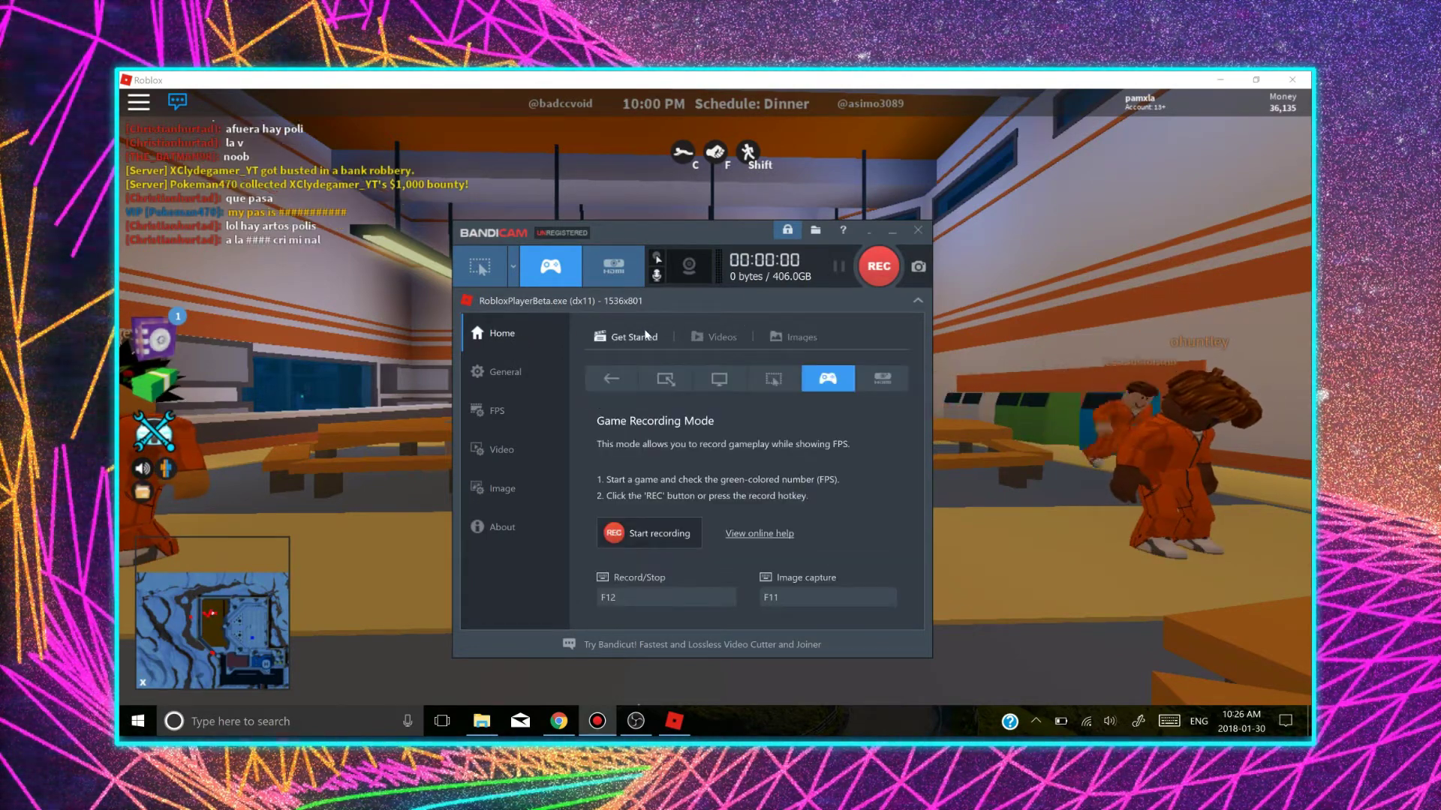
pyautogui.click(729, 379)
pyautogui.click(760, 378)
pyautogui.click(819, 384)
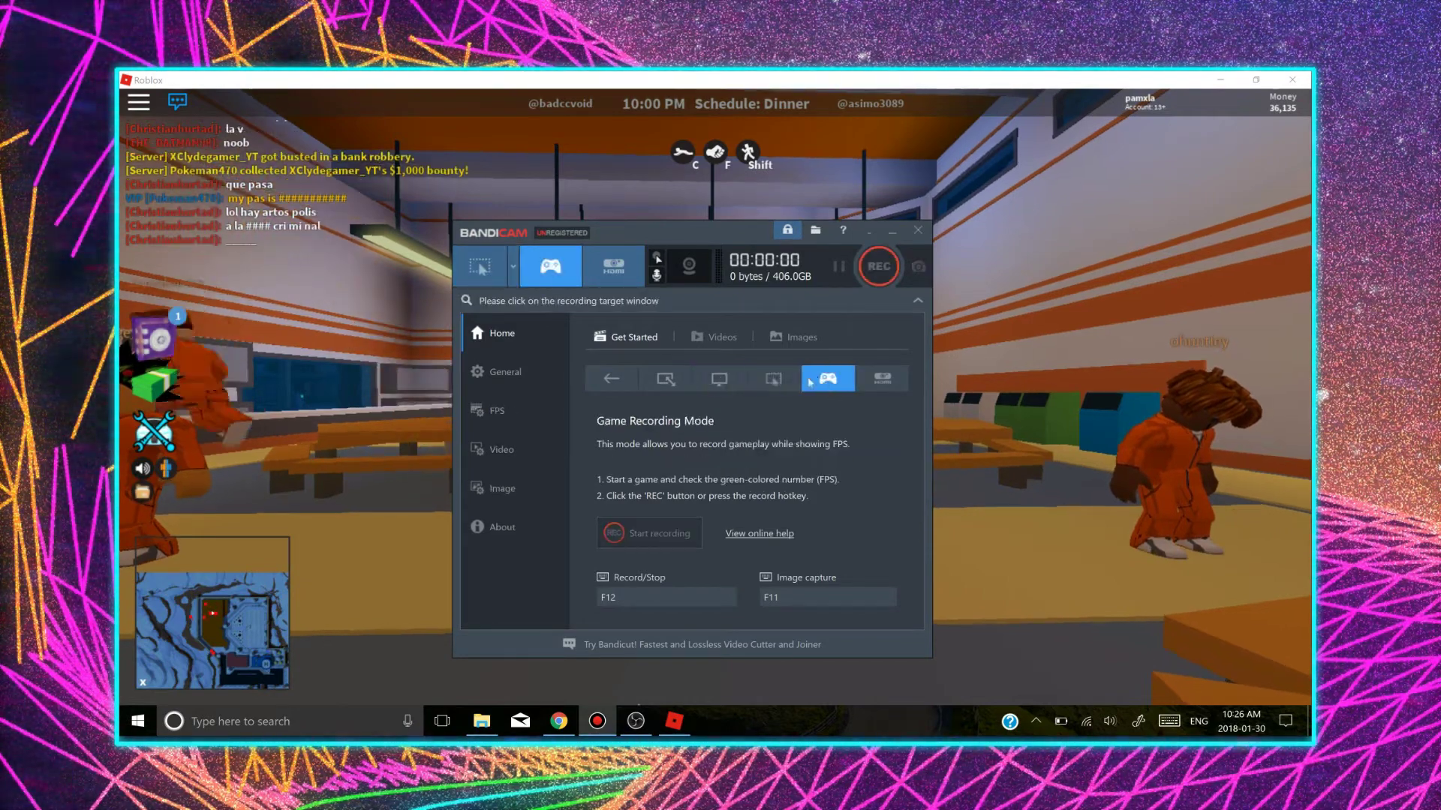
pyautogui.click(664, 380)
pyautogui.click(611, 379)
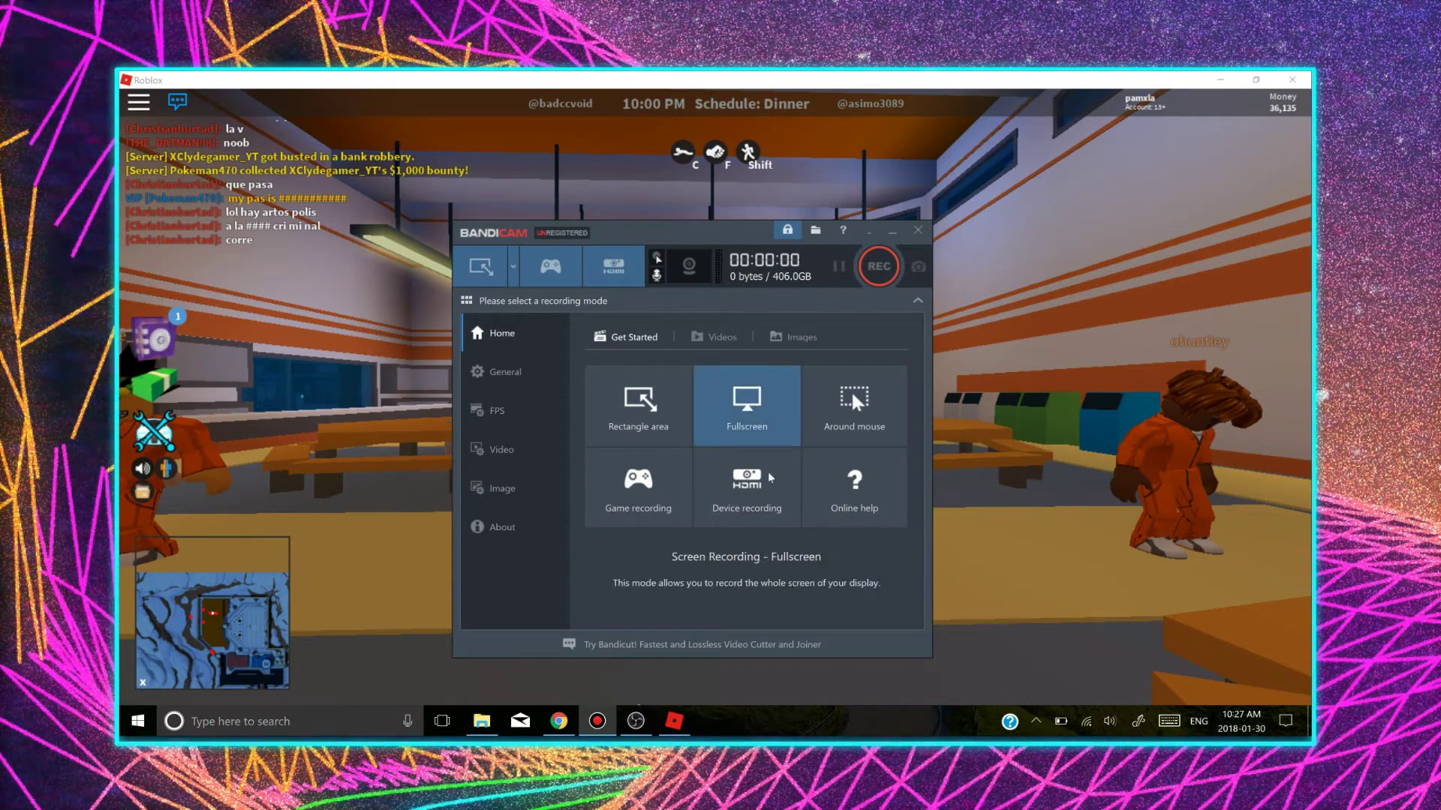
# - Open the online help website in Edge and close it again
pyautogui.click(883, 512)
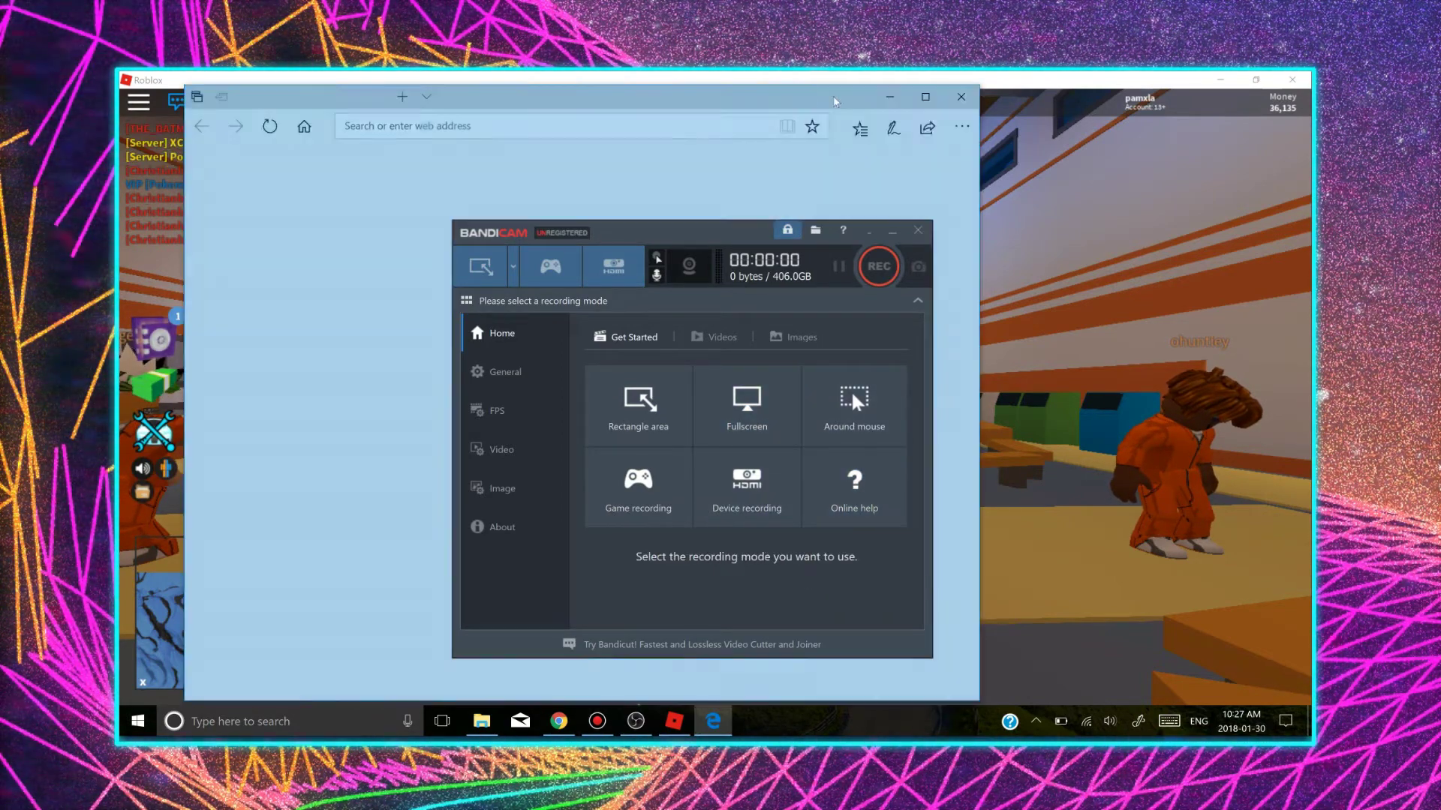
pyautogui.moveTo(749, 98); pyautogui.dragTo(816, 100)
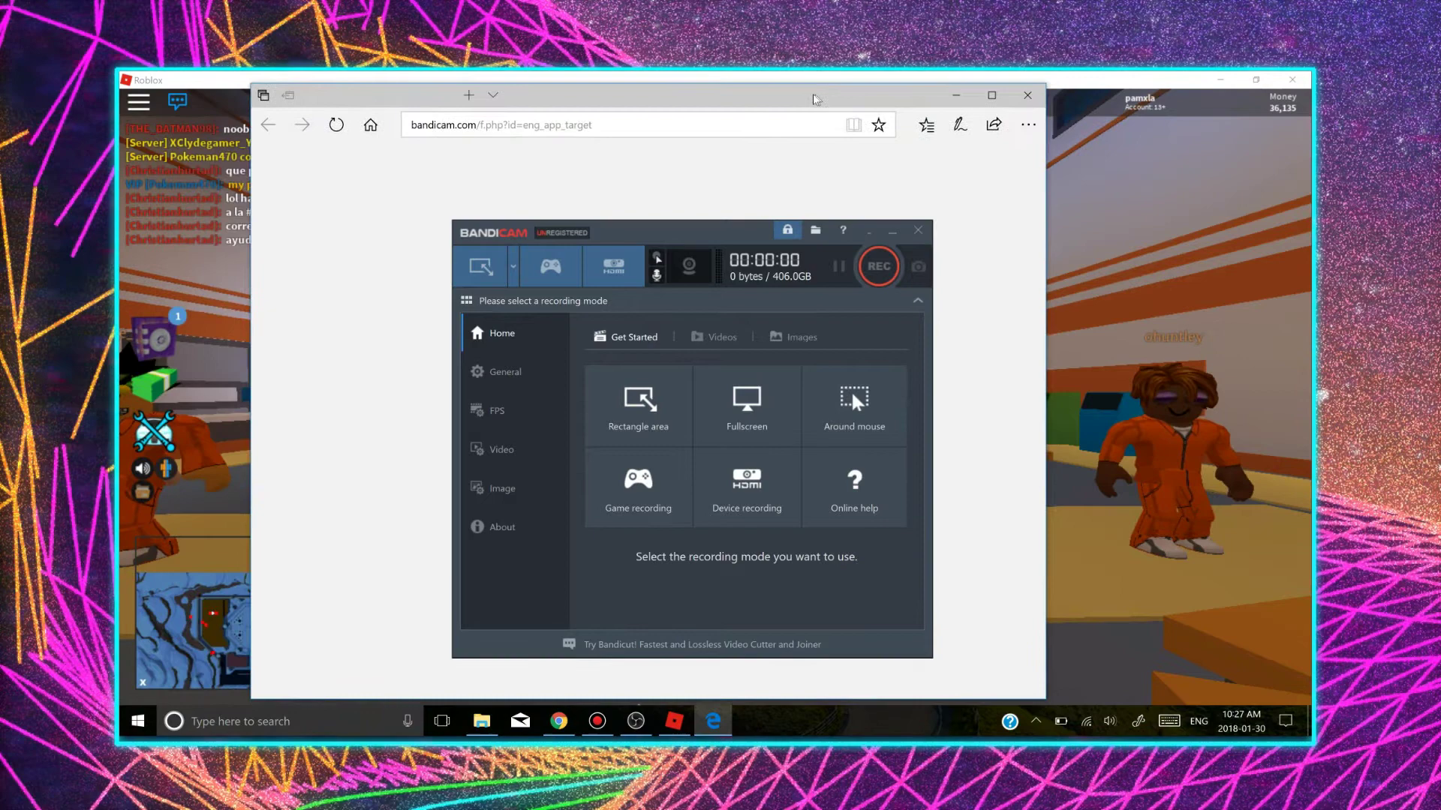
pyautogui.click(1027, 95)
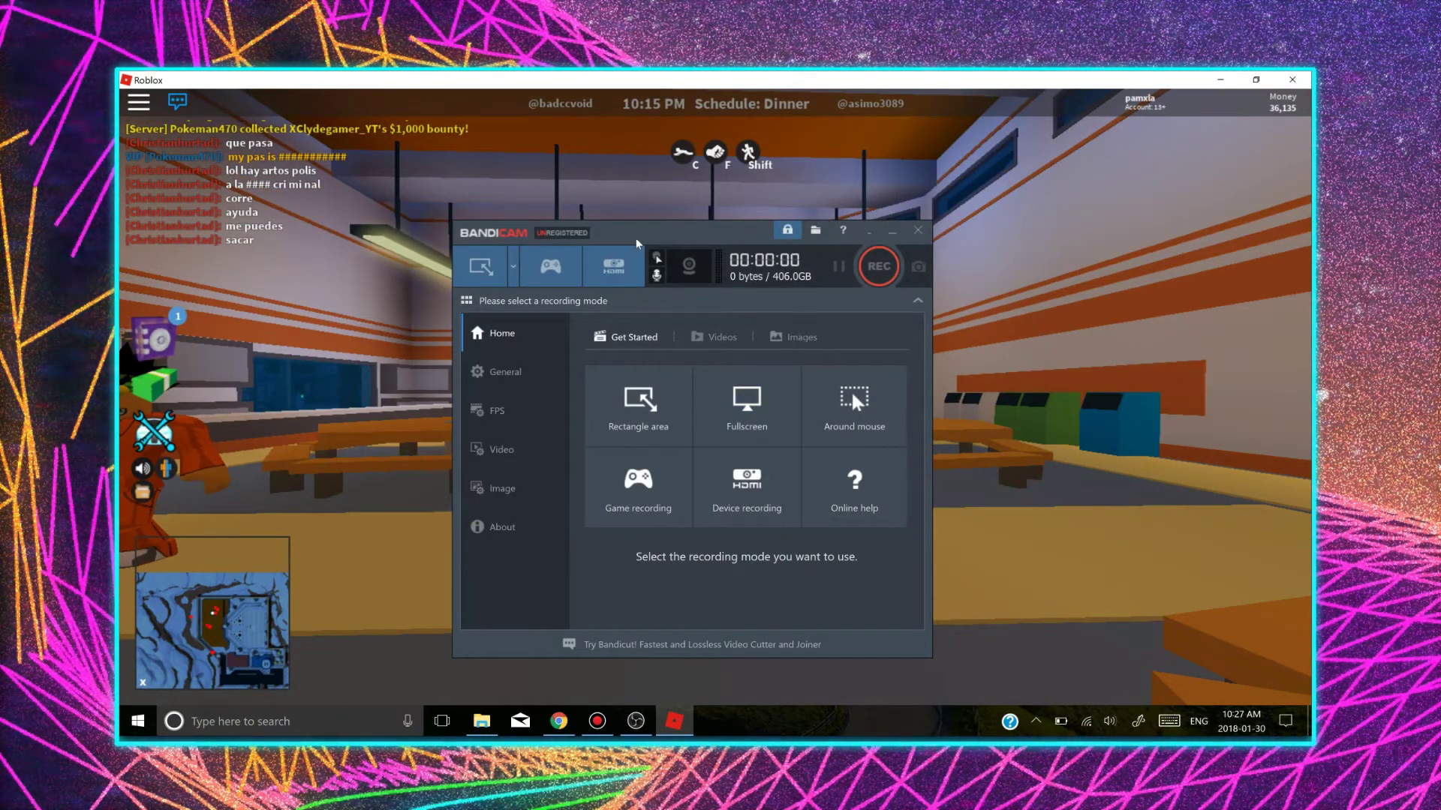
# - Nudge the Bandicam window slightly up and left over the Roblox game
pyautogui.moveTo(673, 247)
pyautogui.mouseDown()
pyautogui.moveTo(659, 177)
pyautogui.moveTo(671, 237)
pyautogui.moveTo(647, 255)
pyautogui.moveTo(652, 240)
pyautogui.mouseUp()
pyautogui.moveTo(669, 225); pyautogui.dragTo(673, 224)
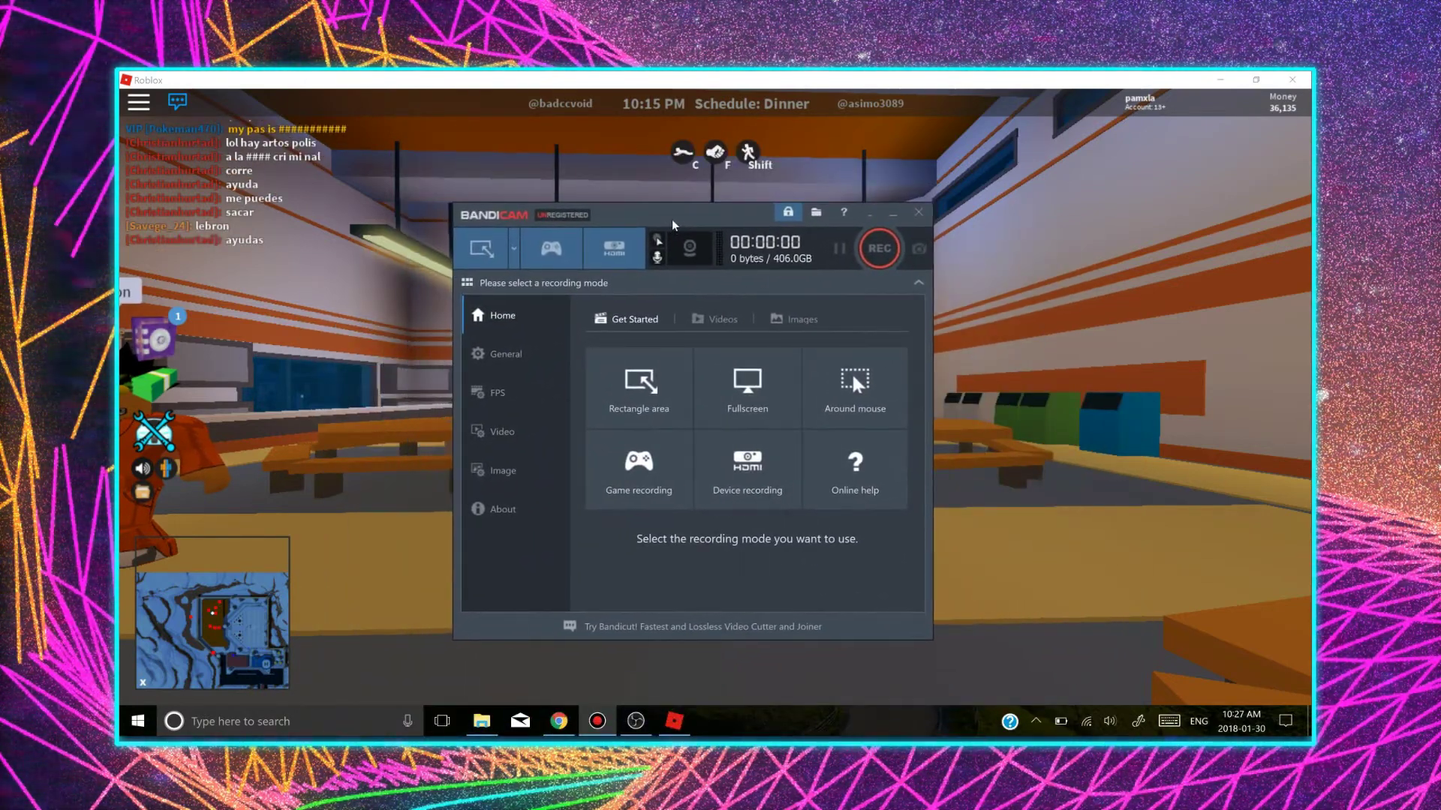